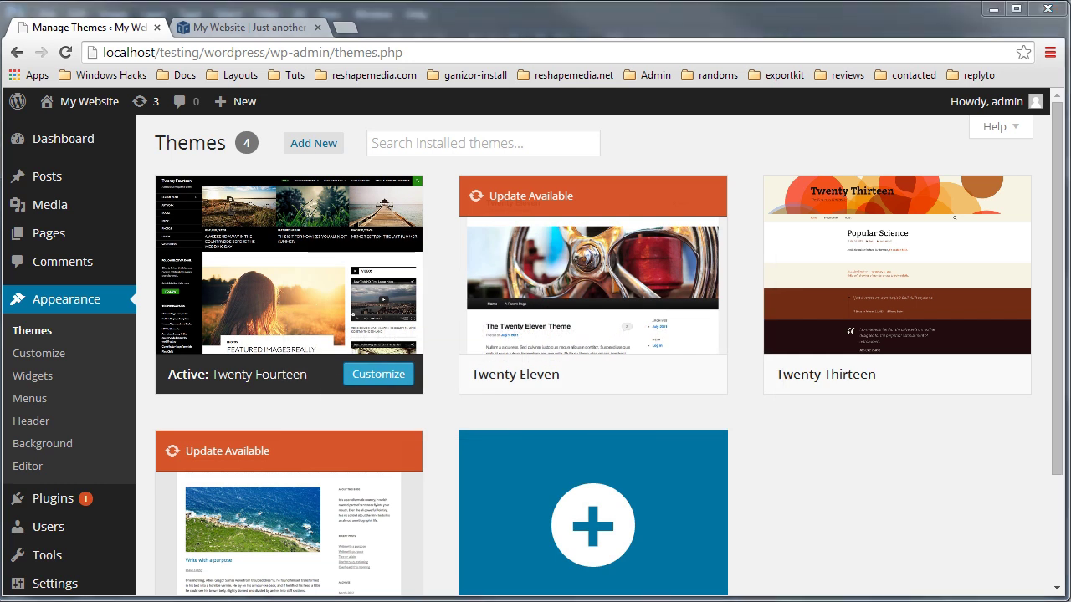
# Step: Switch to File Explorer and open the exported ftml-www\wordpress folder, keeping the WordPress themes folder window accessible behind it
pyautogui.hotkey('alt', 'Tab')
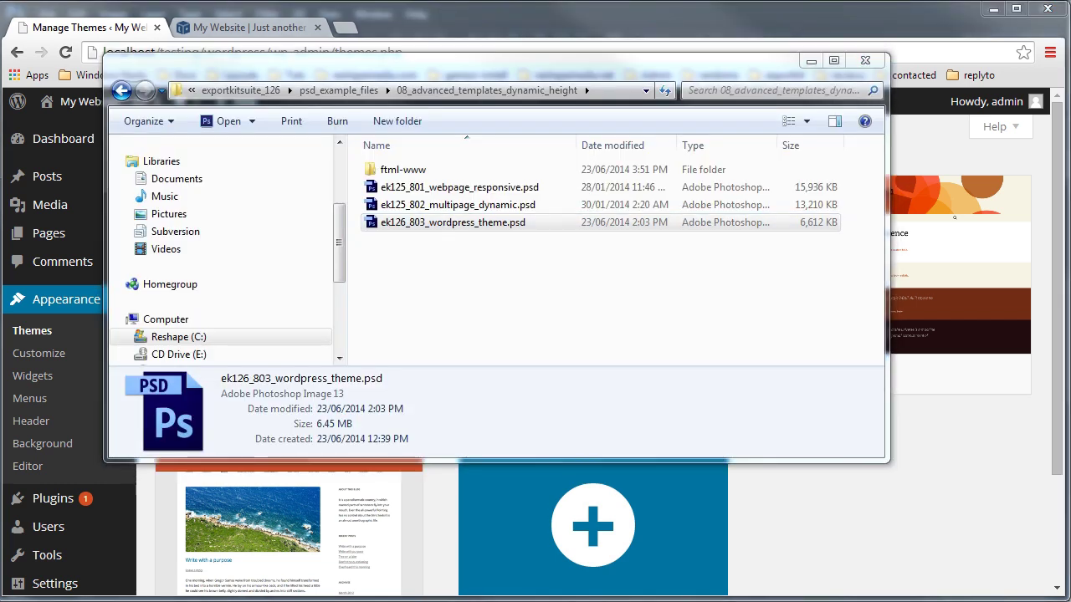
pyautogui.hotkey('alt', 'Tab')
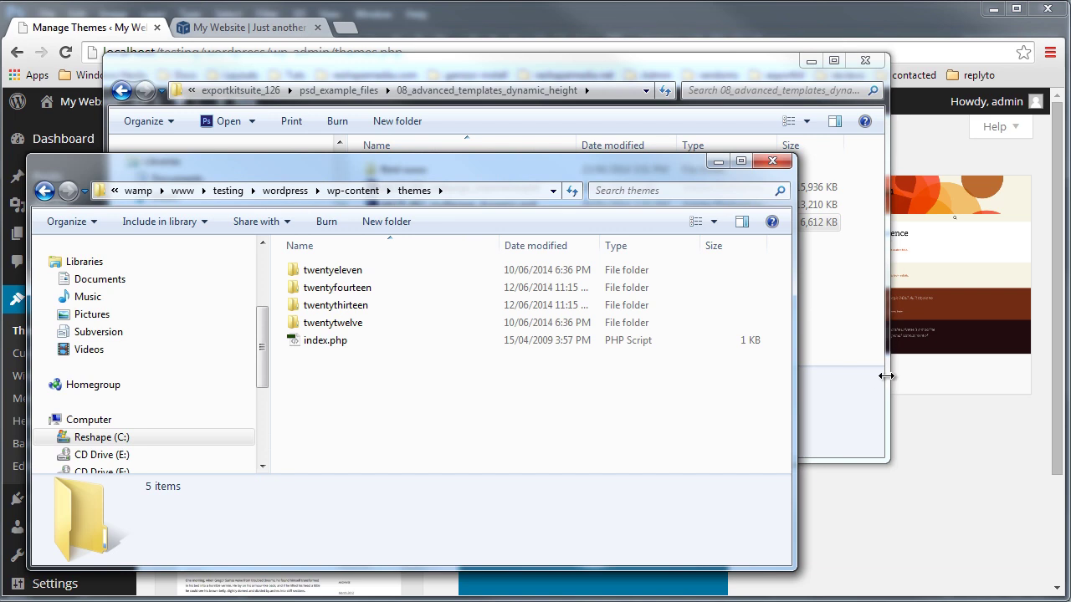
pyautogui.click(855, 335)
pyautogui.click(581, 53)
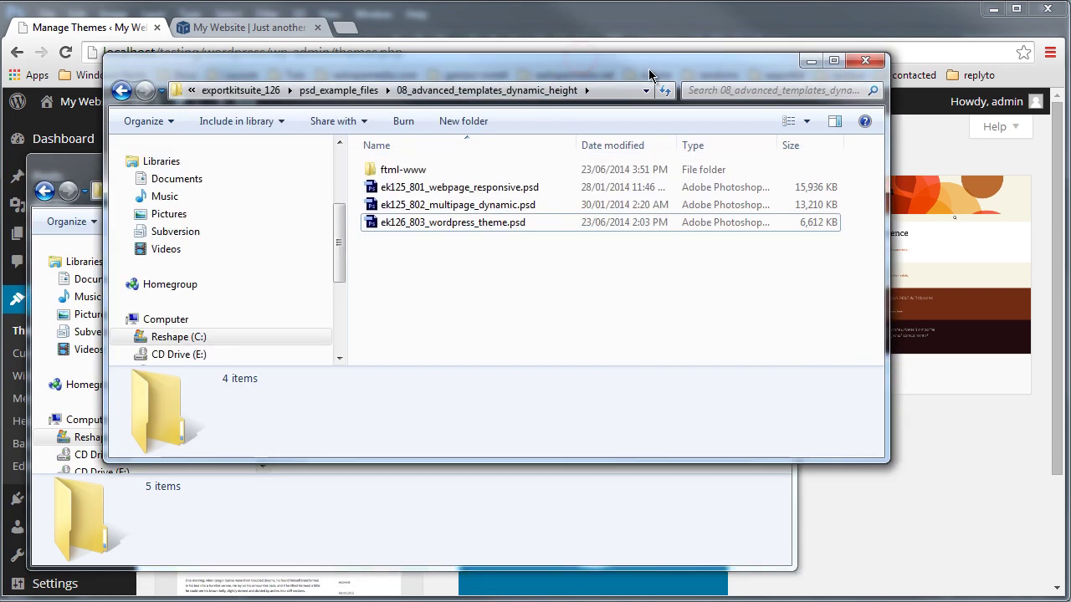
pyautogui.moveTo(641, 67); pyautogui.dragTo(755, 59)
pyautogui.doubleClick(520, 162)
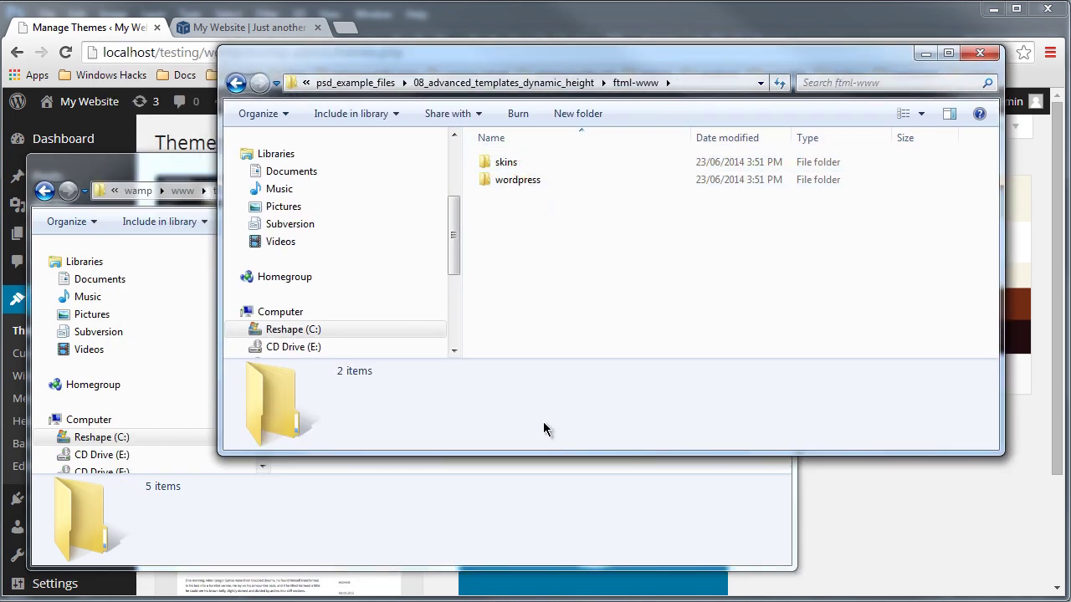
pyautogui.moveTo(537, 454); pyautogui.dragTo(567, 390)
pyautogui.doubleClick(513, 179)
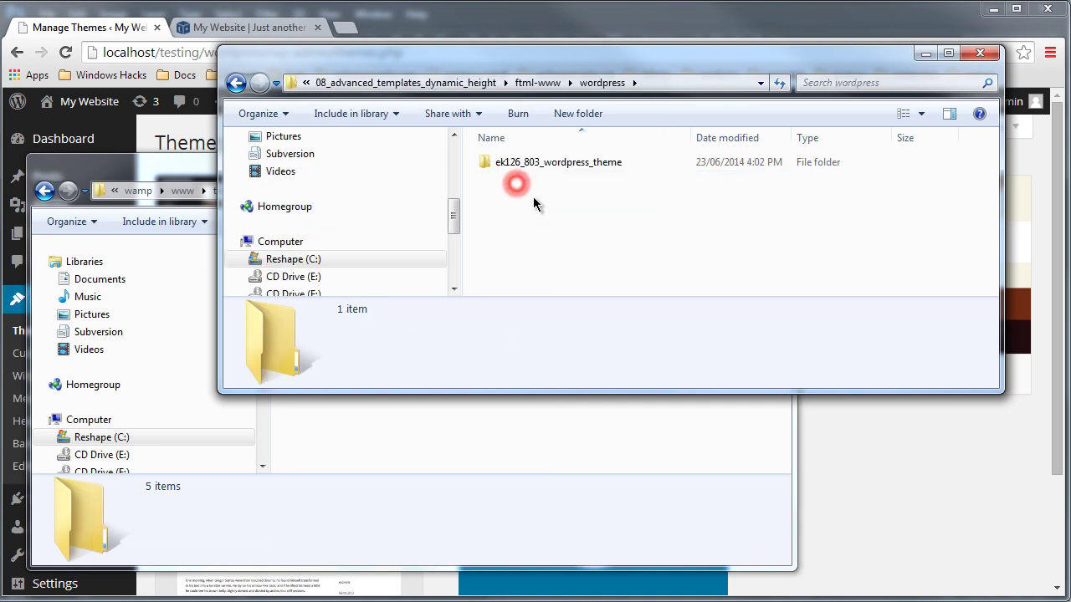
# Step: Move the ek126_803_wordpress_theme folder into the wp-content\themes folder and reload the WordPress Themes page in Chrome
pyautogui.click(544, 163)
pyautogui.moveTo(544, 163); pyautogui.dragTo(427, 436)
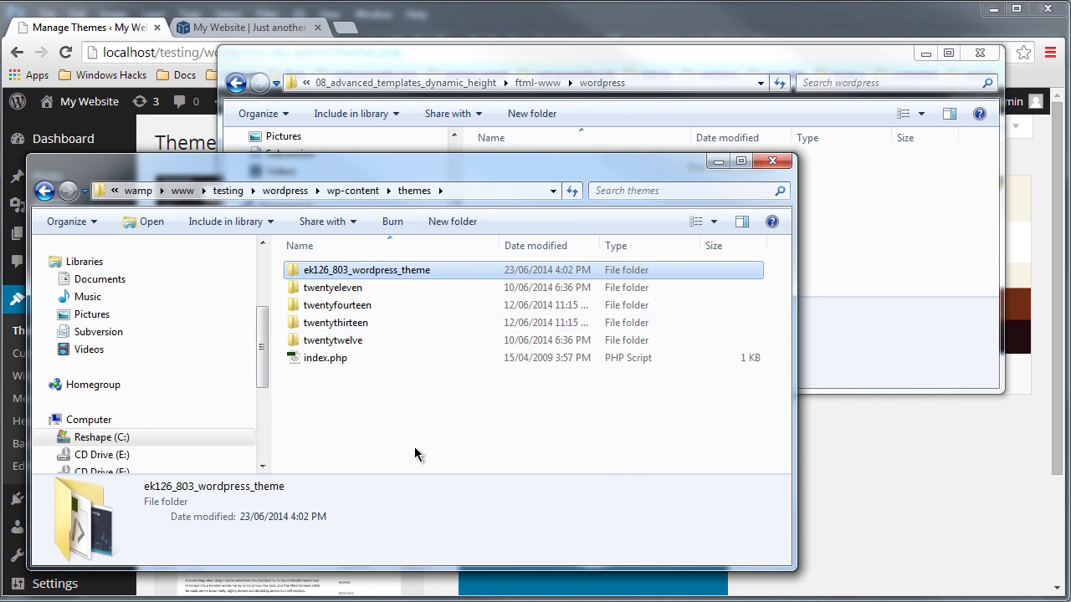
pyautogui.click(952, 499)
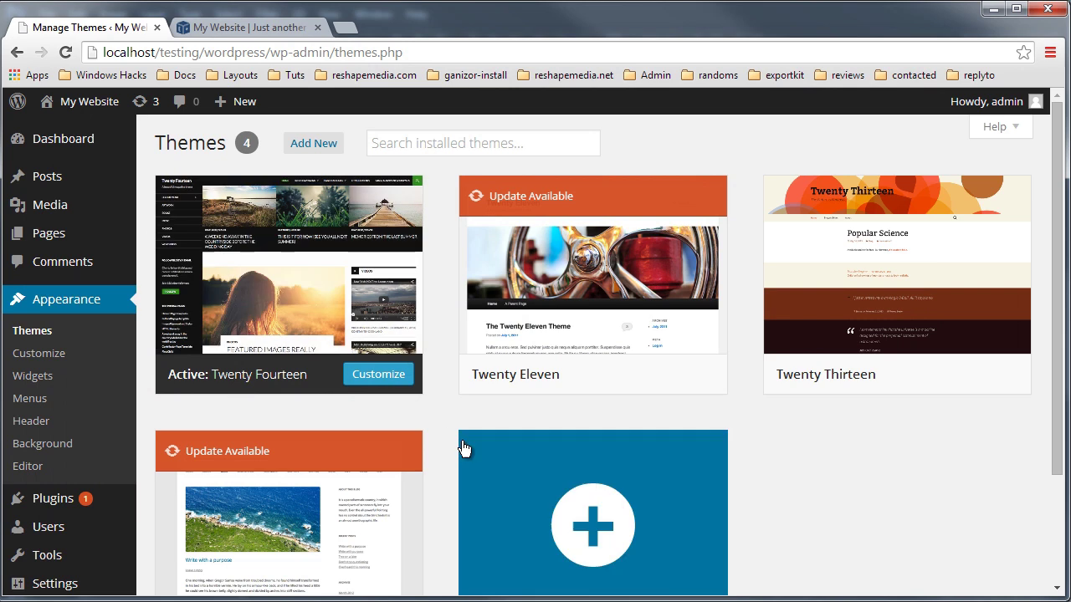
pyautogui.press('F5')
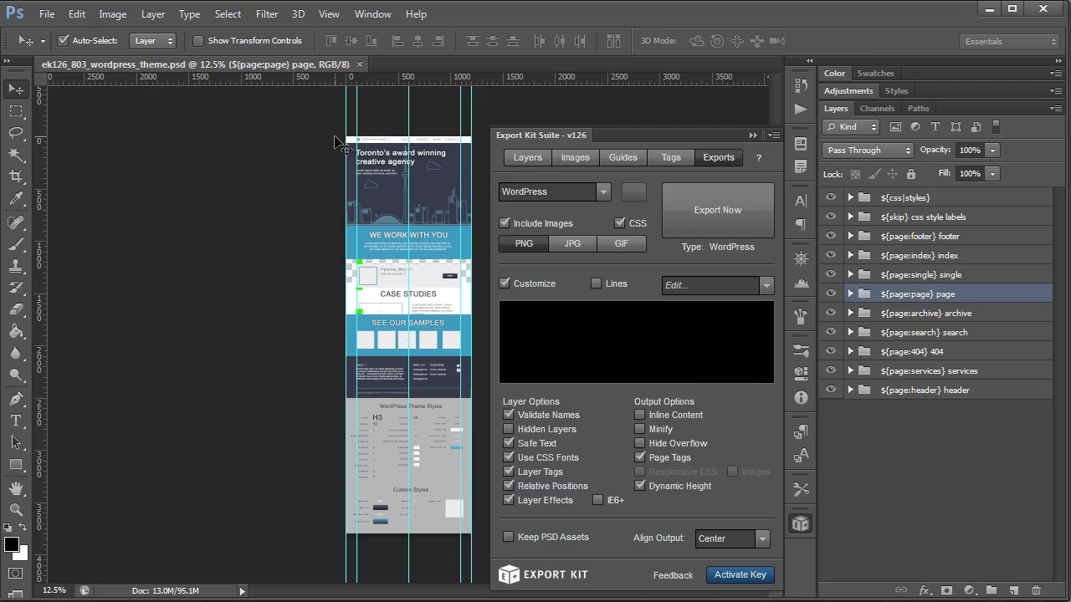
# Step: Collapse the Export Kit Suite panel in Photoshop and examine the header and hero design of the theme PSD
pyautogui.scroll(3, 483, 160)
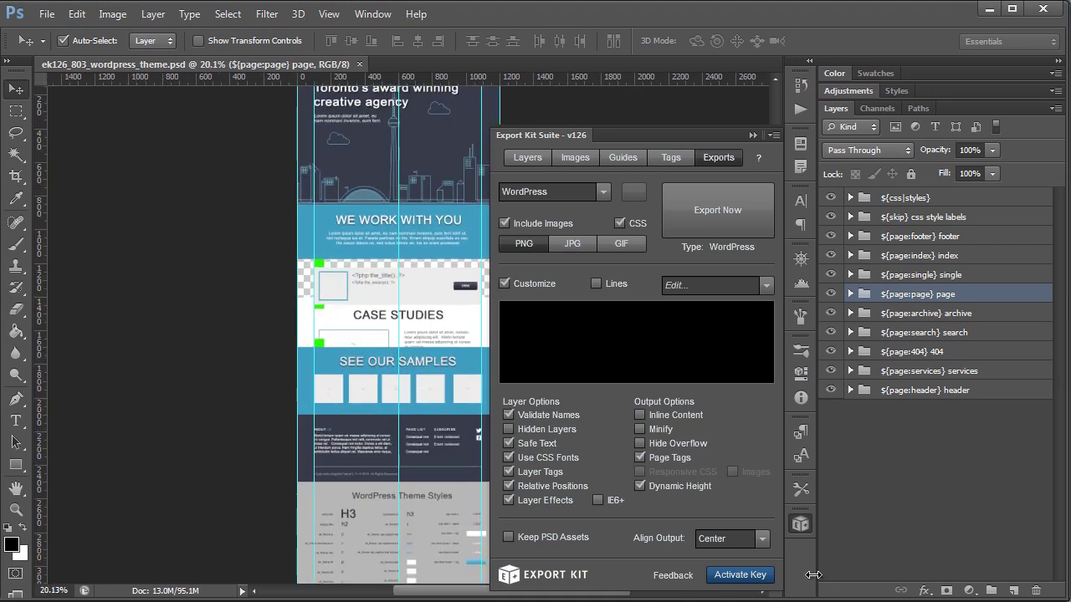
pyautogui.click(808, 528)
pyautogui.scroll(3, 530, 280)
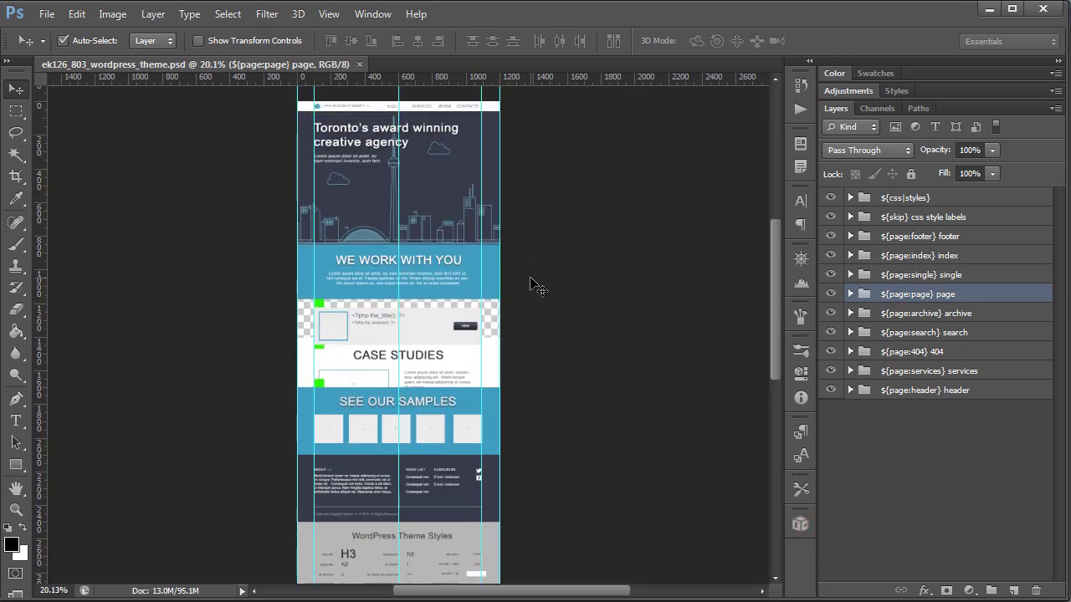
pyautogui.scroll(4, 500, 283)
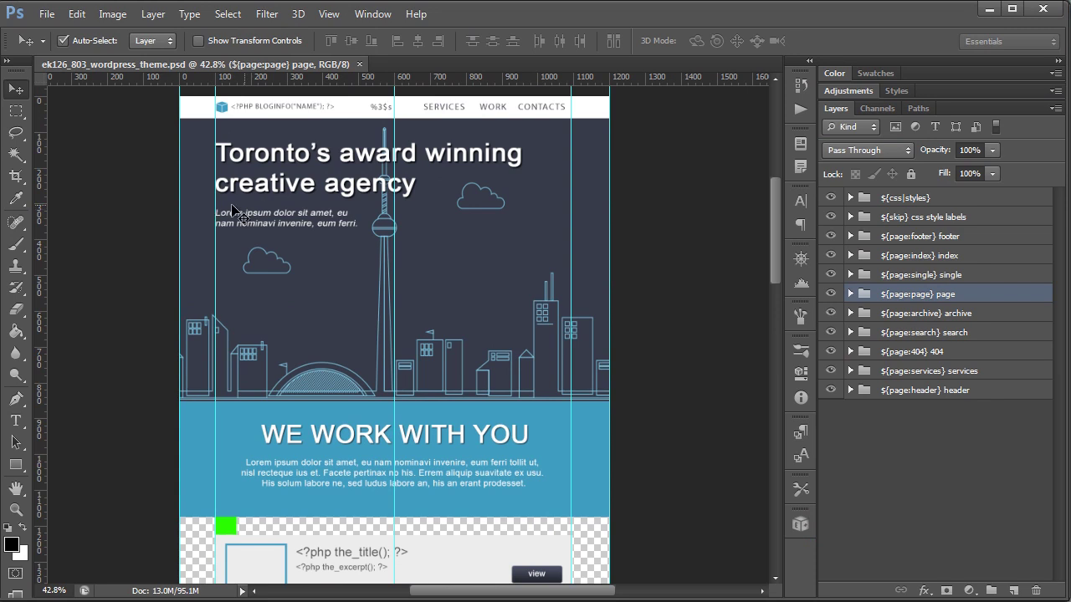
pyautogui.scroll(-1, 385, 304)
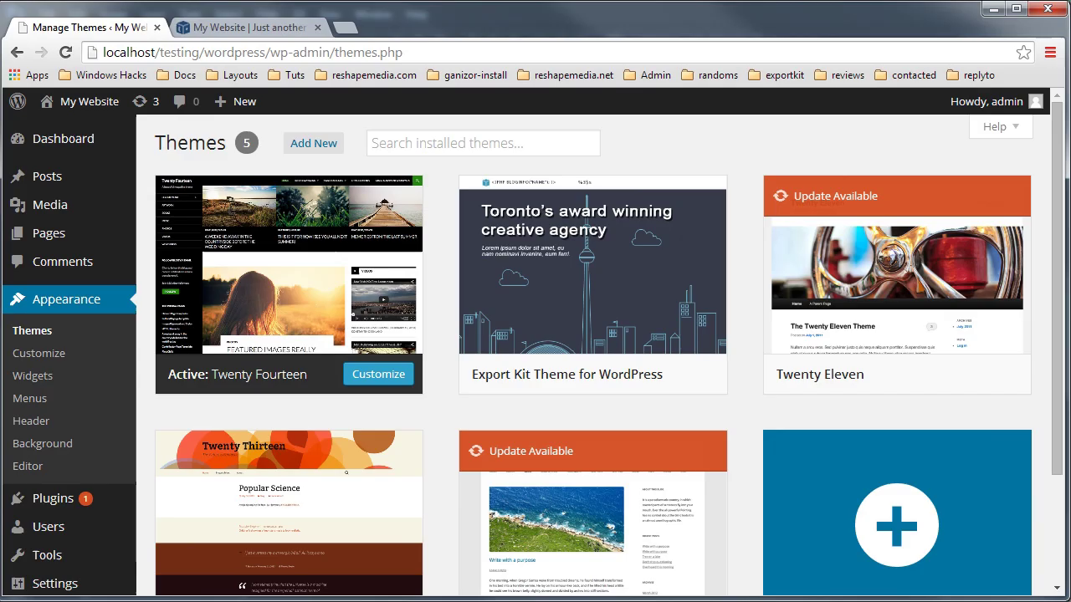
# Step: Activate Export Kit Theme for WordPress in Chrome and reload the site's front page at localhost/testing/wordpress/
pyautogui.moveTo(599, 302)
pyautogui.click(601, 376)
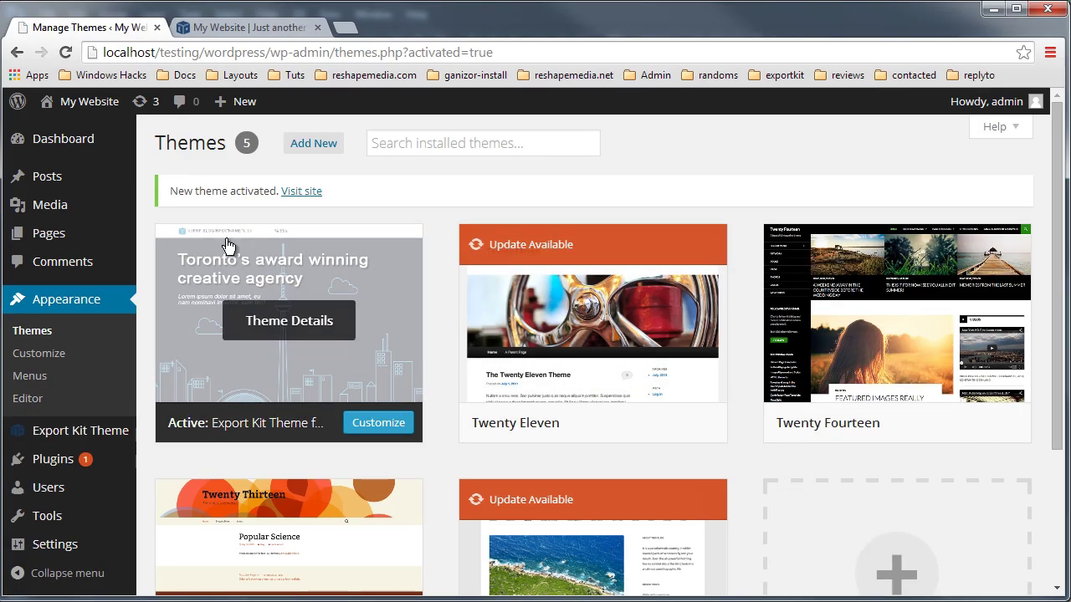
pyautogui.click(263, 27)
pyautogui.scroll(-8, 494, 351)
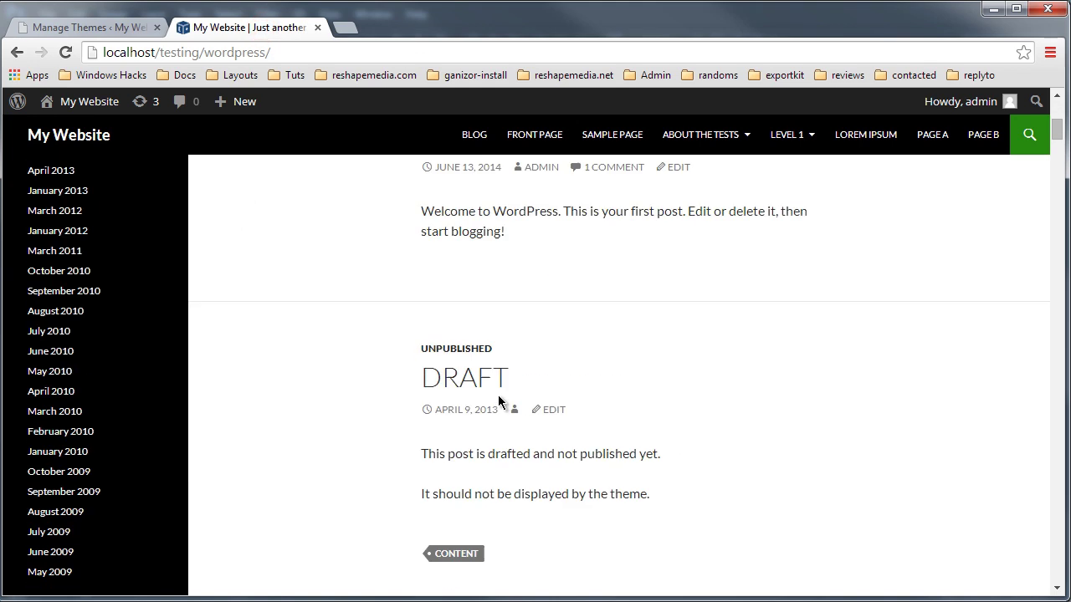
pyautogui.scroll(8, 526, 466)
pyautogui.scroll(-1, 276, 402)
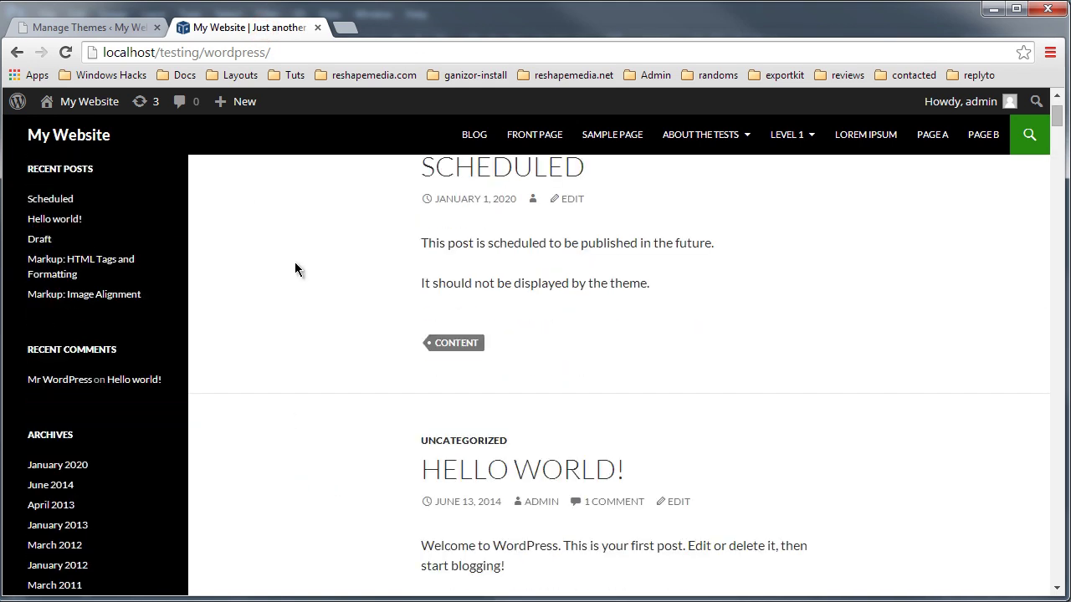
pyautogui.click(303, 52)
pyautogui.press('Return')
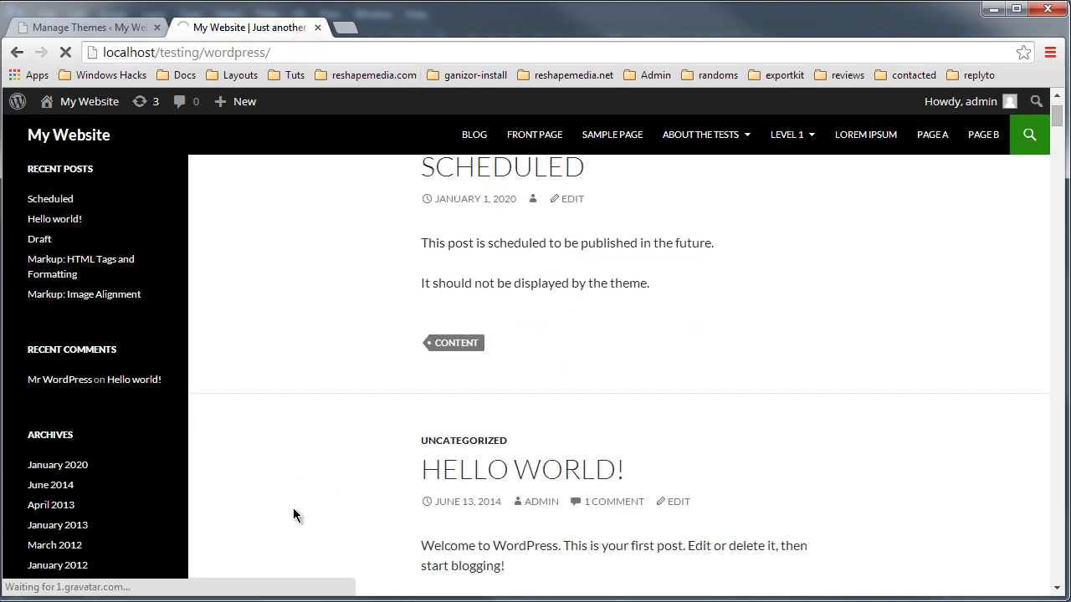
# Step: Examine the front page with the new theme from the hero area down to the footer and back
pyautogui.scroll(-15, 619, 405)
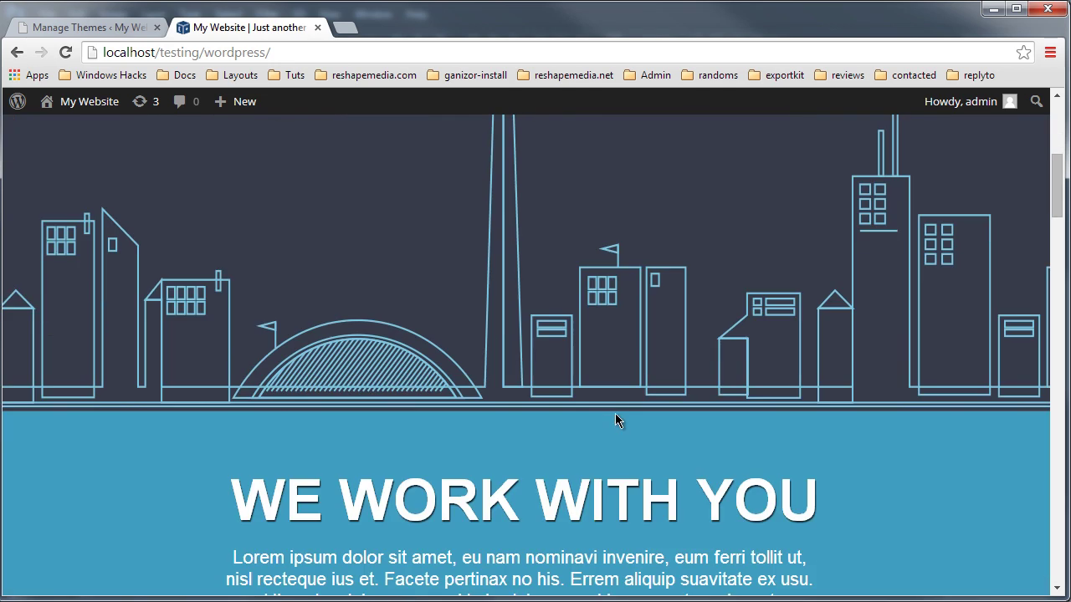
pyautogui.scroll(-16, 622, 463)
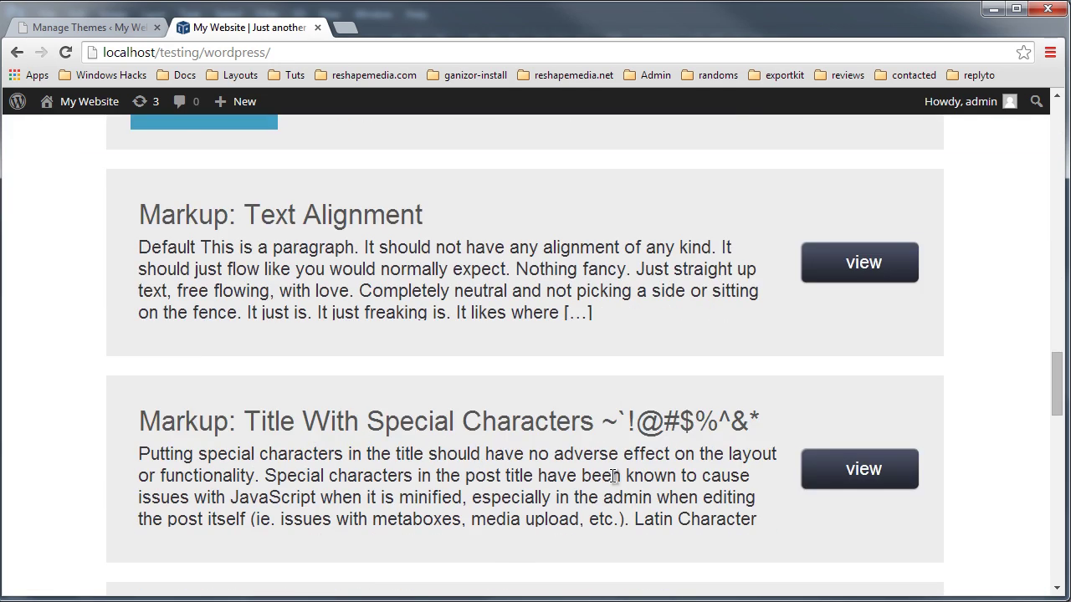
pyautogui.scroll(-5, 595, 497)
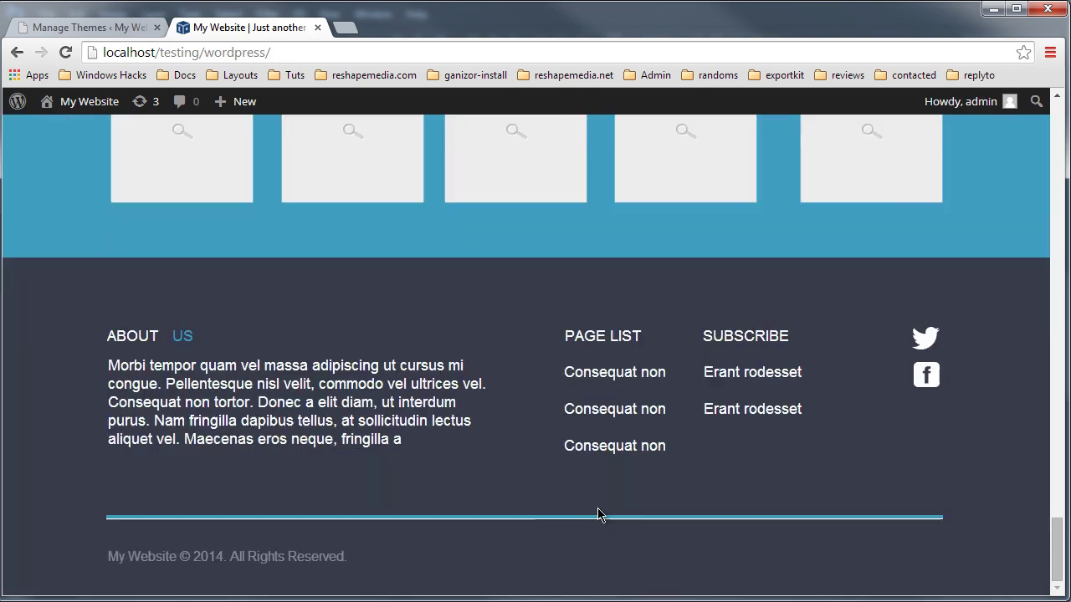
pyautogui.scroll(15, 577, 540)
pyautogui.scroll(15, 562, 539)
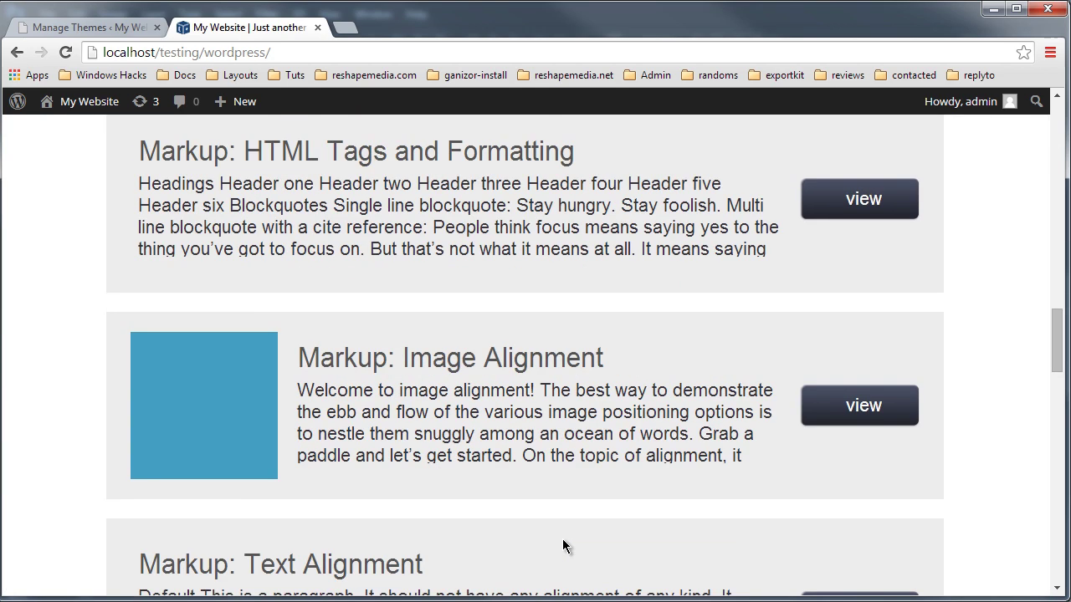
pyautogui.scroll(10, 540, 463)
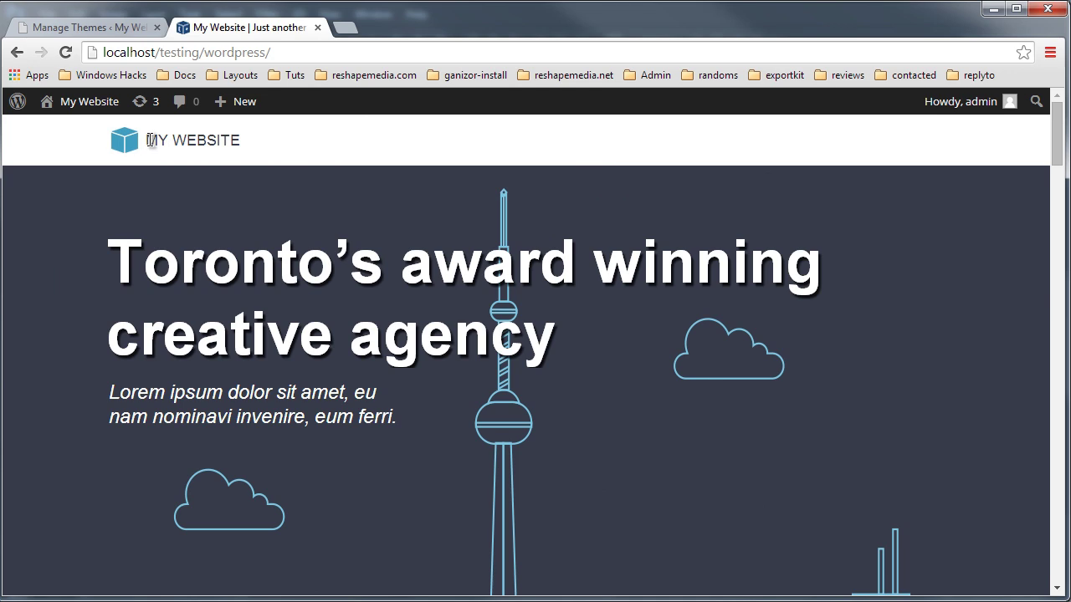
# Step: Switch to Photoshop and select the wp_nav_menu header menu group behind the %3$s navigation label
pyautogui.moveTo(67, 108)
pyautogui.hotkey('alt', 'Tab')
pyautogui.scroll(2, 275, 120)
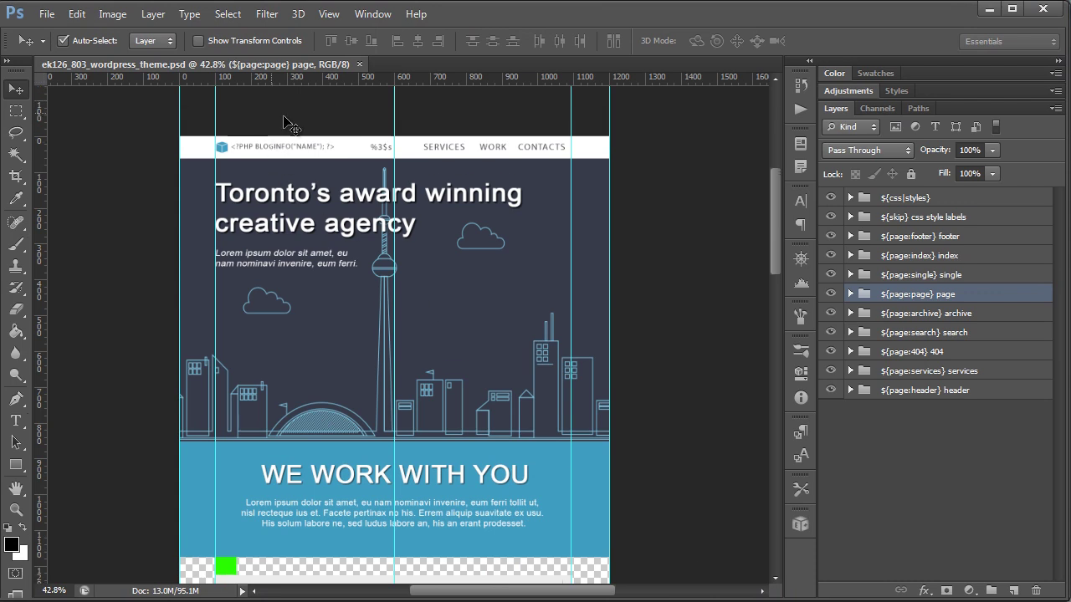
pyautogui.scroll(3, 331, 184)
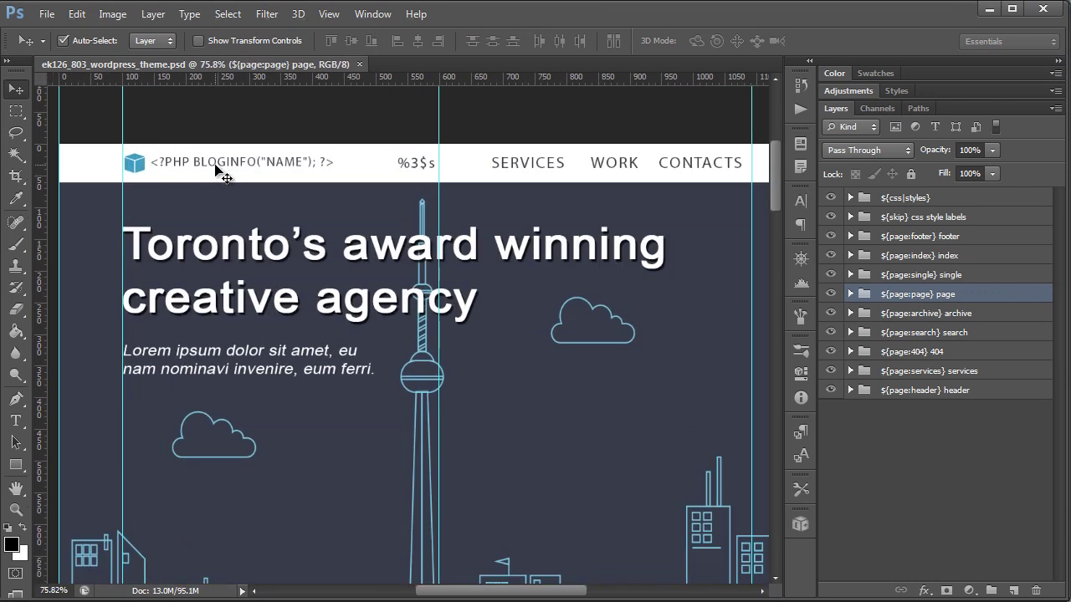
pyautogui.click(417, 166)
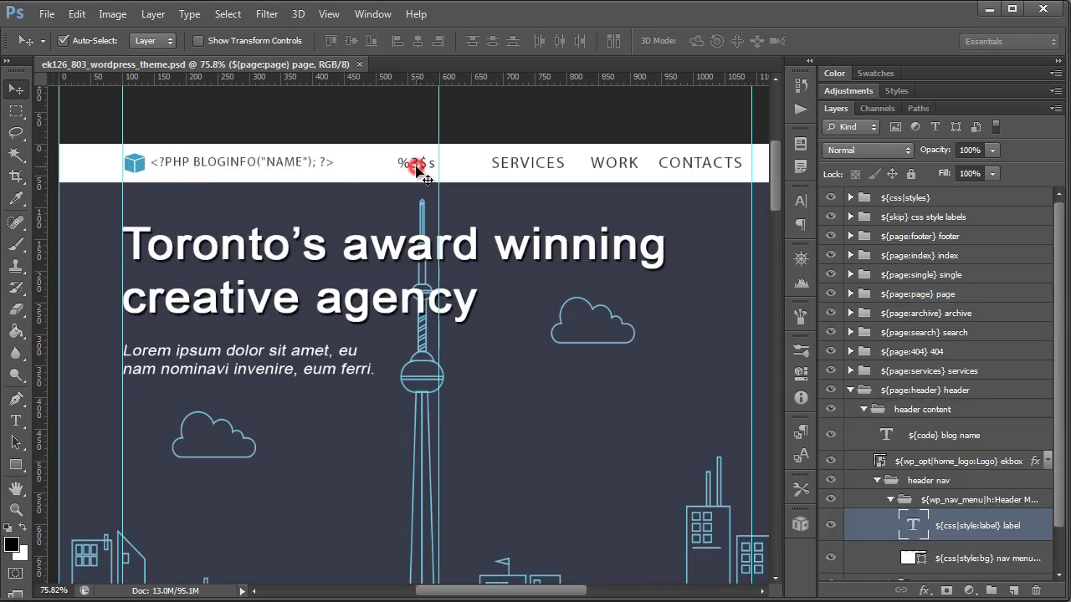
pyautogui.click(1010, 504)
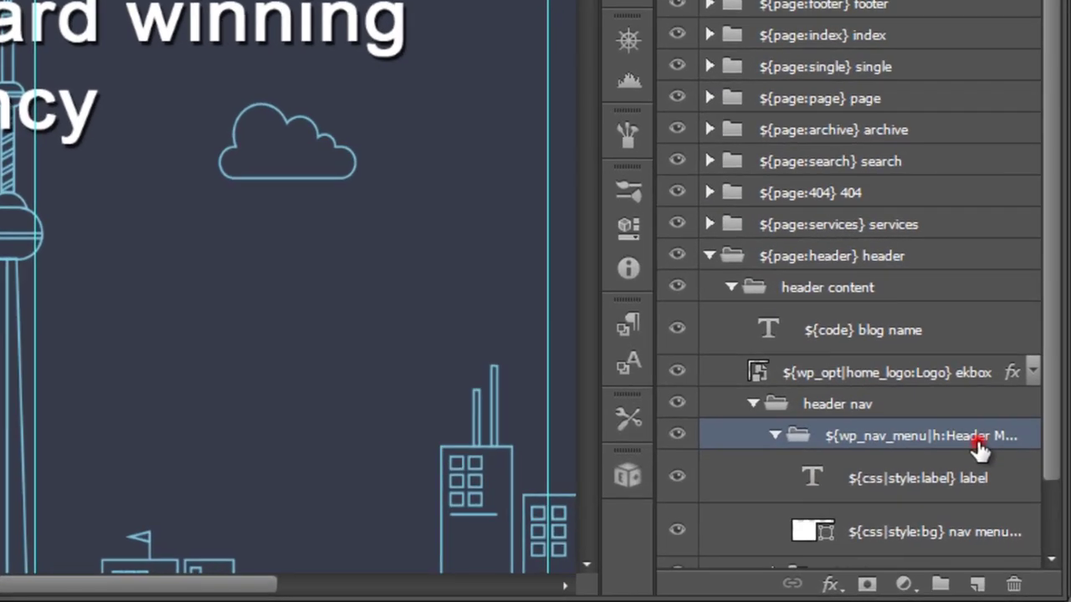
# Step: Inspect the full wp_nav_menu tag in the header menu group's name without changing it
pyautogui.doubleClick(968, 436)
pyautogui.moveTo(920, 437); pyautogui.dragTo(834, 437)
pyautogui.click(952, 437)
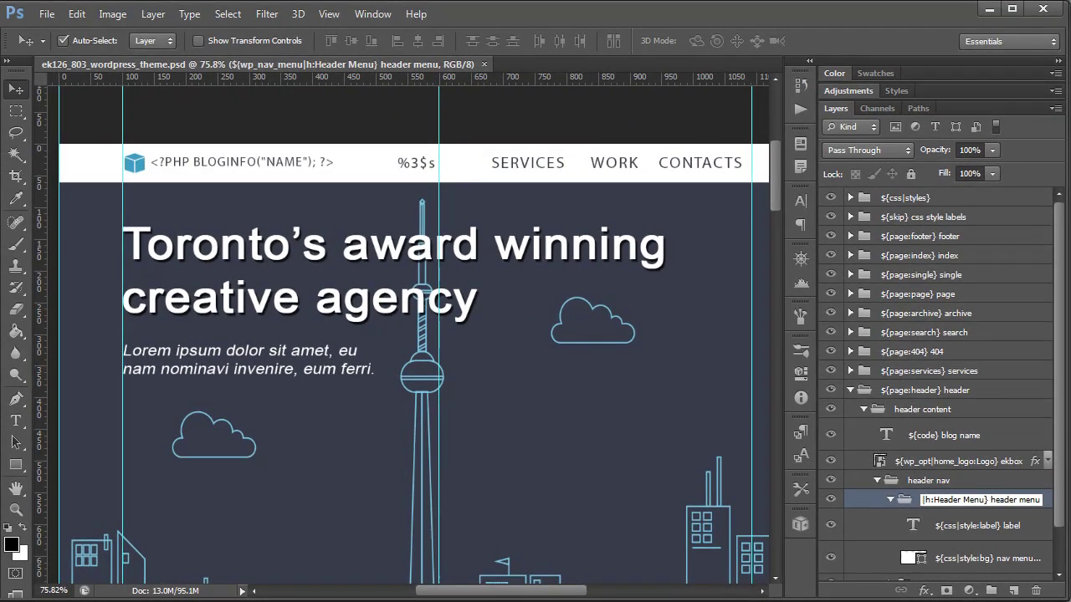
pyautogui.press('Return')
# Step: Switch to the WordPress admin in Chrome, load the Short menu for editing and show the theme's menu locations
pyautogui.click(990, 8)
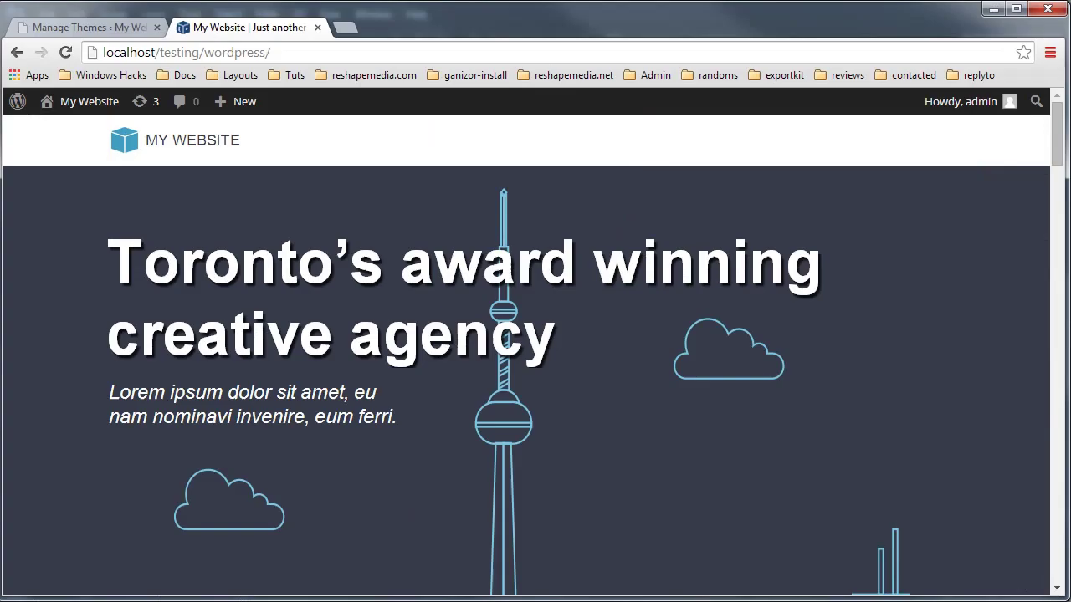
pyautogui.click(96, 27)
pyautogui.click(37, 378)
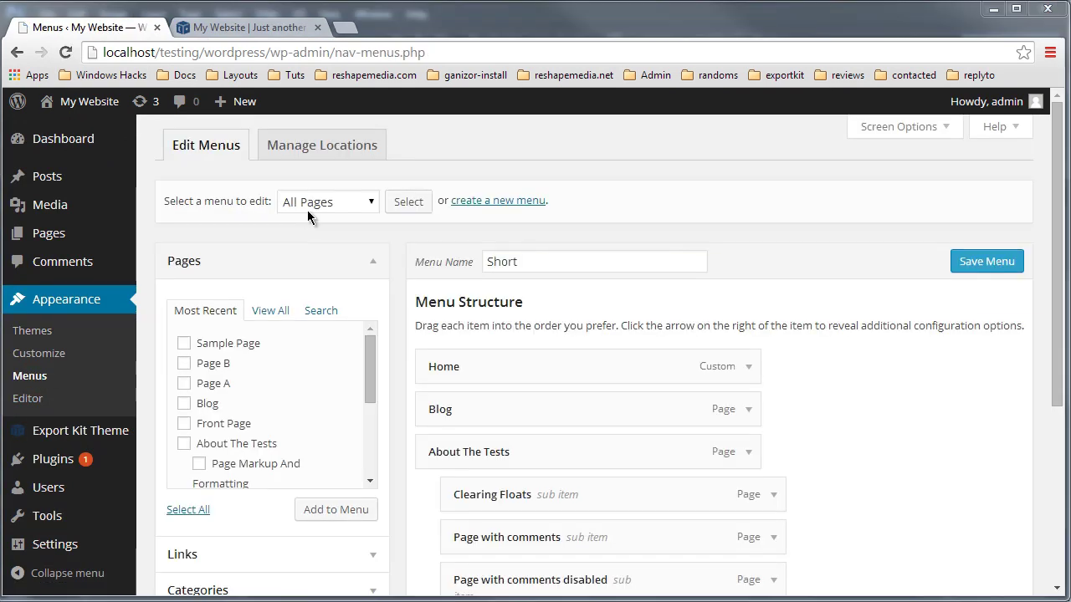
pyautogui.click(352, 201)
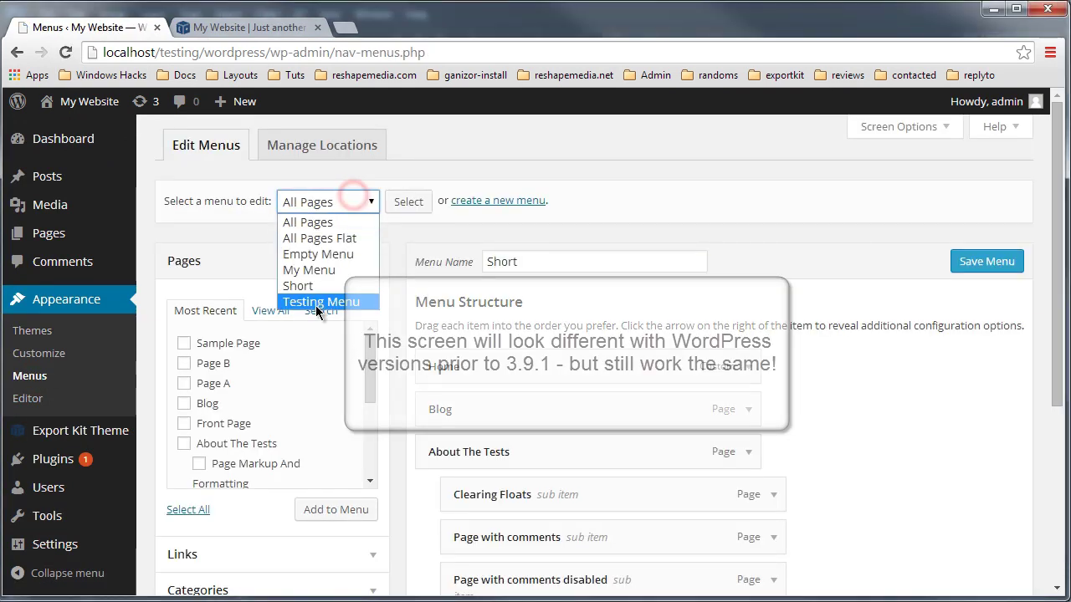
pyautogui.click(318, 285)
pyautogui.click(409, 202)
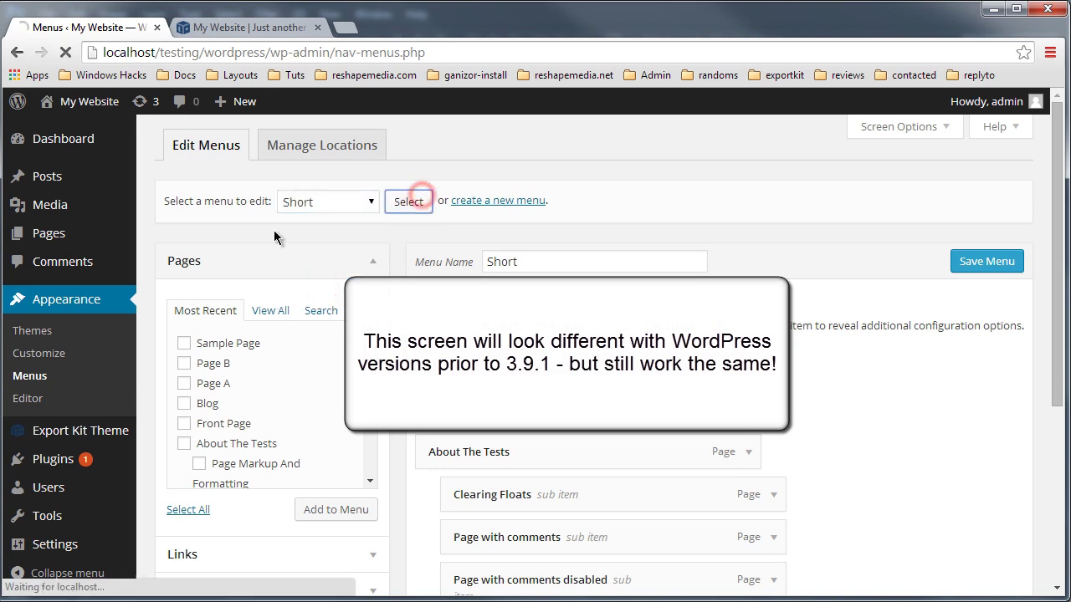
pyautogui.click(310, 149)
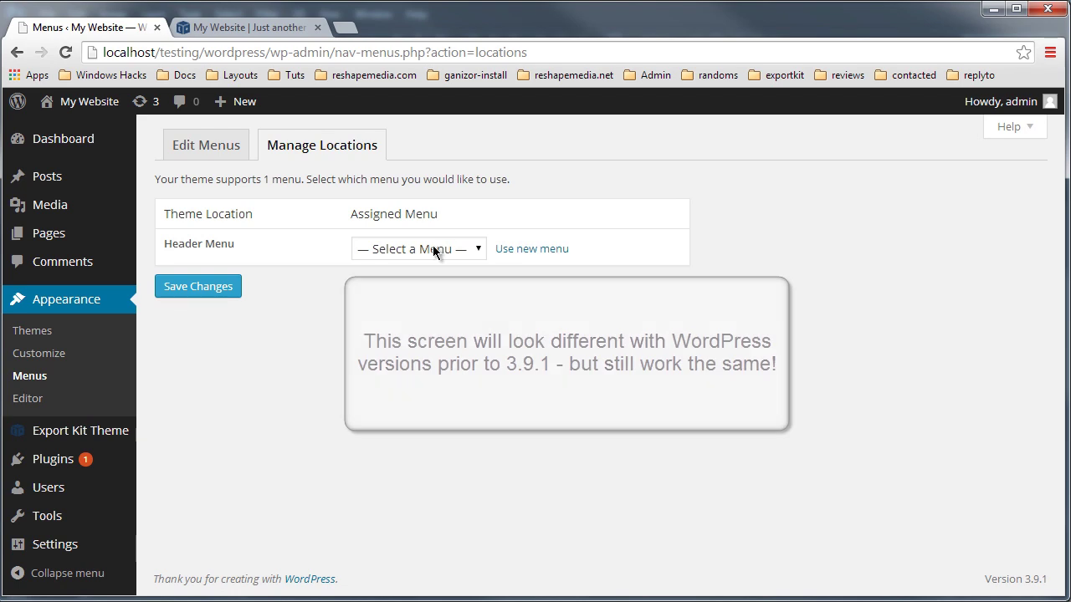
# Step: Compare the Header Menu theme location name with the Header Menu text in the Photoshop group's tag
pyautogui.moveTo(164, 243); pyautogui.dragTo(237, 240)
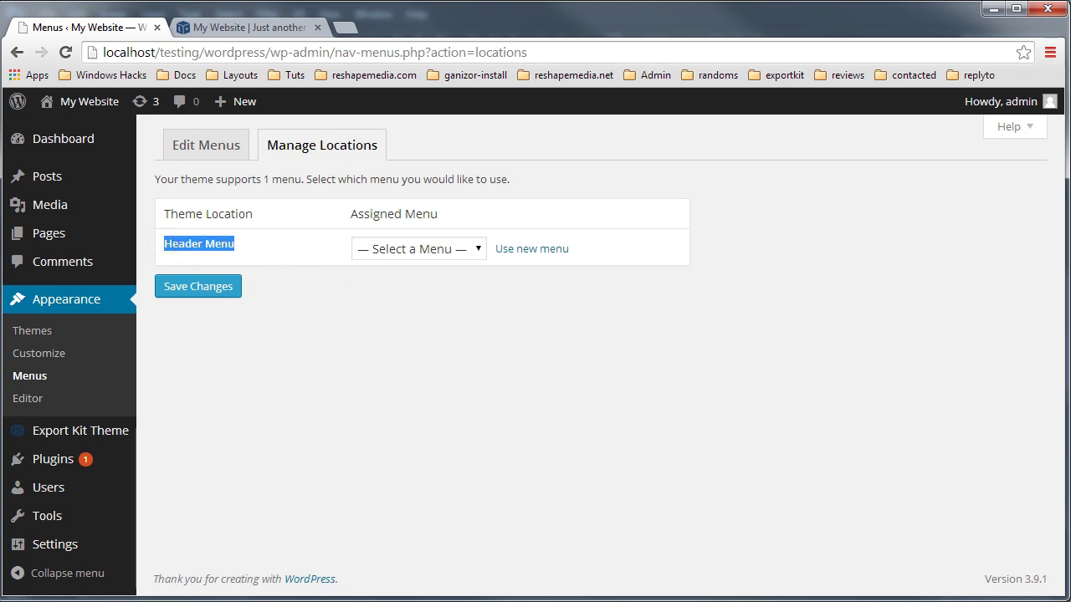
pyautogui.hotkey('alt', 'Tab')
pyautogui.doubleClick(1020, 499)
pyautogui.click(973, 500)
pyautogui.moveTo(931, 502); pyautogui.dragTo(983, 502)
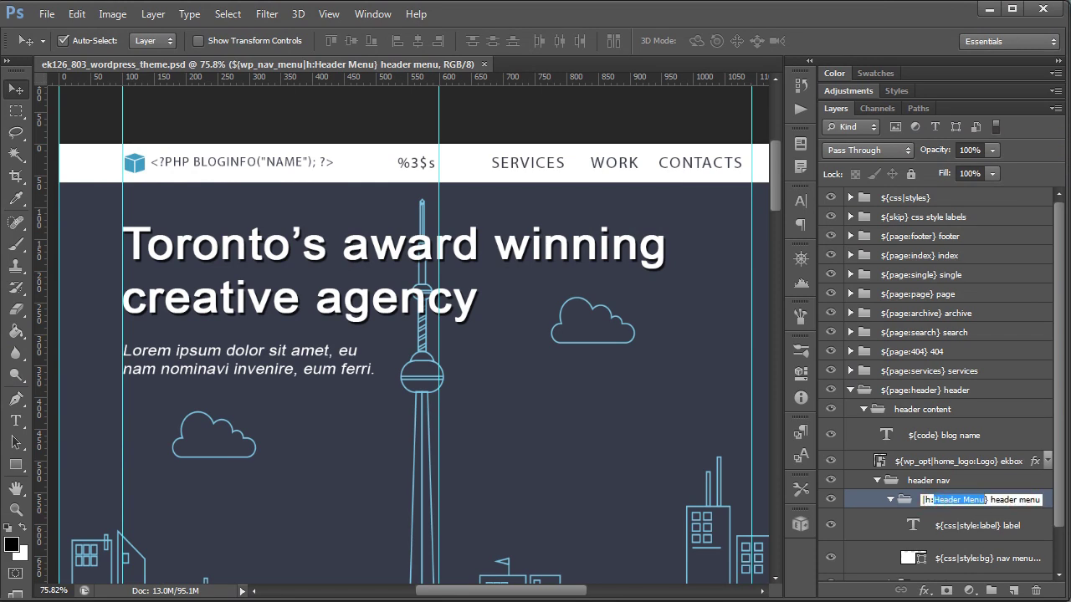
# Step: Switch to the WordPress admin in Chrome, assign the Short menu to the Header Menu location and save the changes
pyautogui.hotkey('alt', 'Tab')
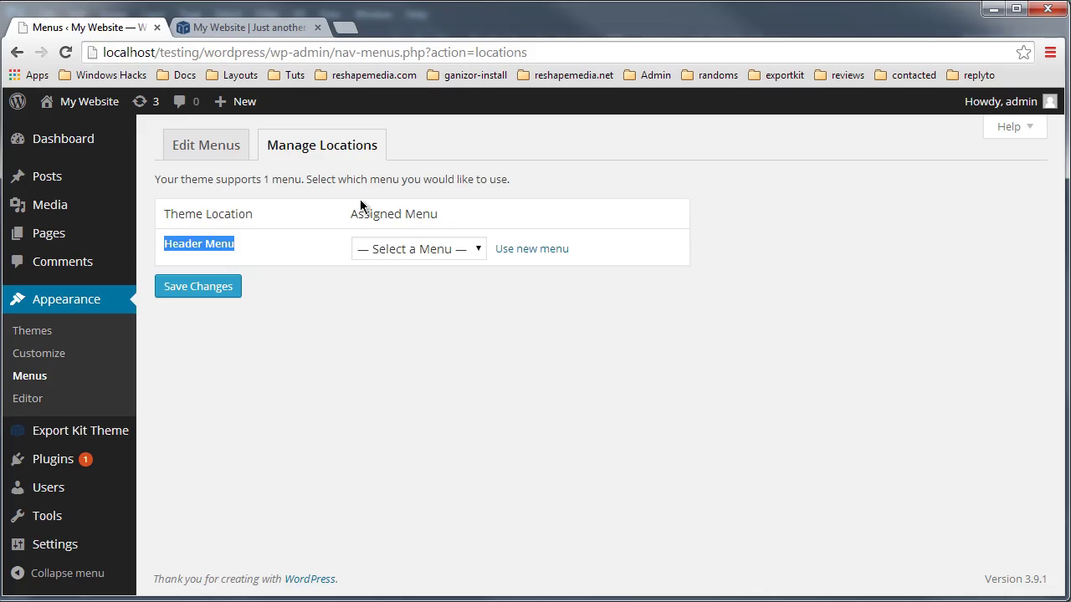
pyautogui.click(393, 251)
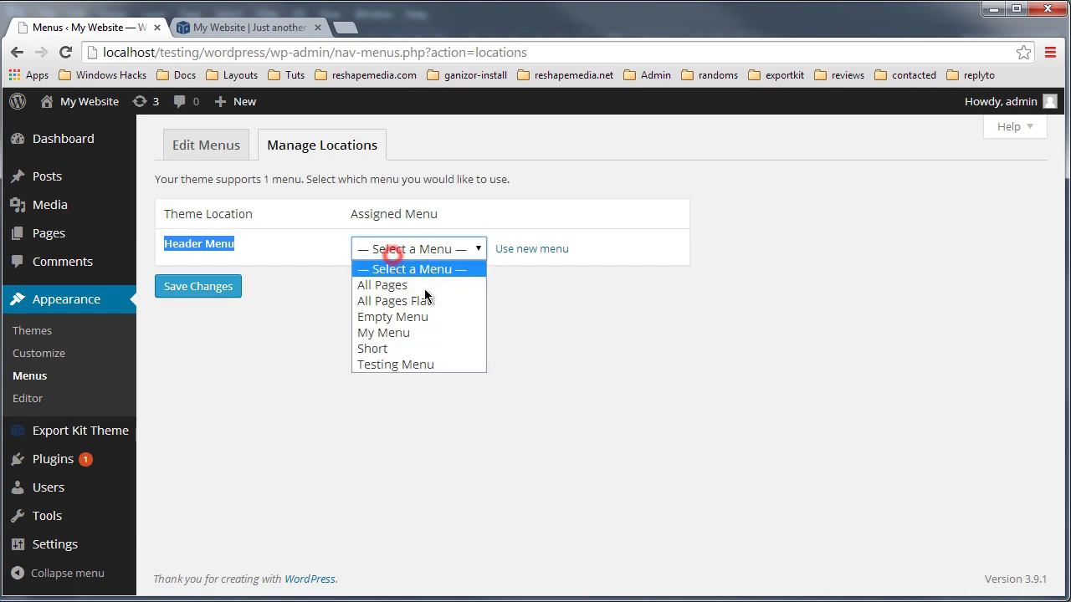
pyautogui.click(397, 349)
pyautogui.click(220, 291)
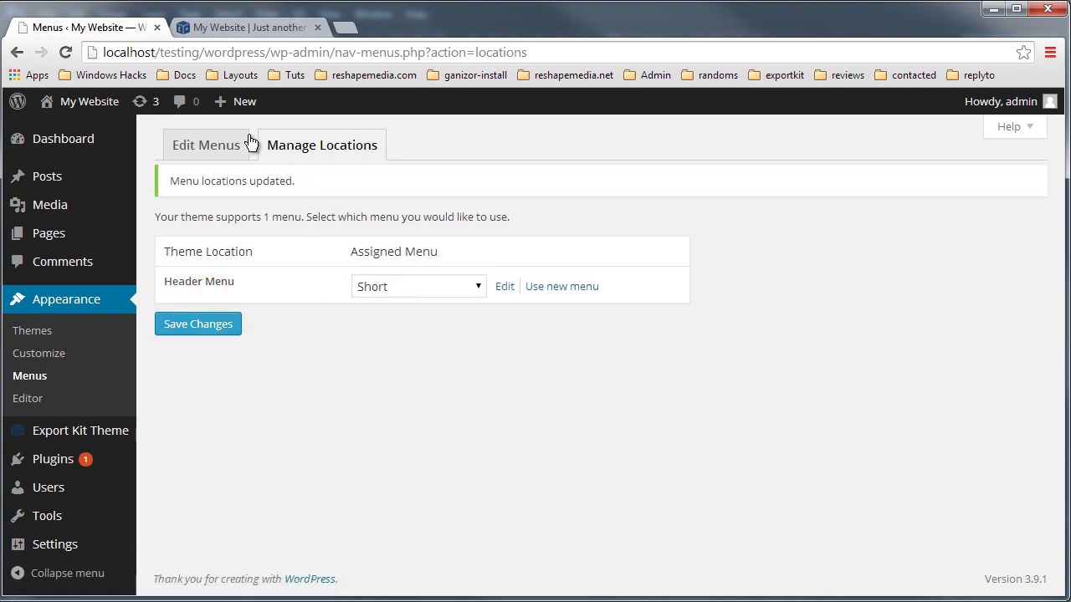
pyautogui.click(211, 321)
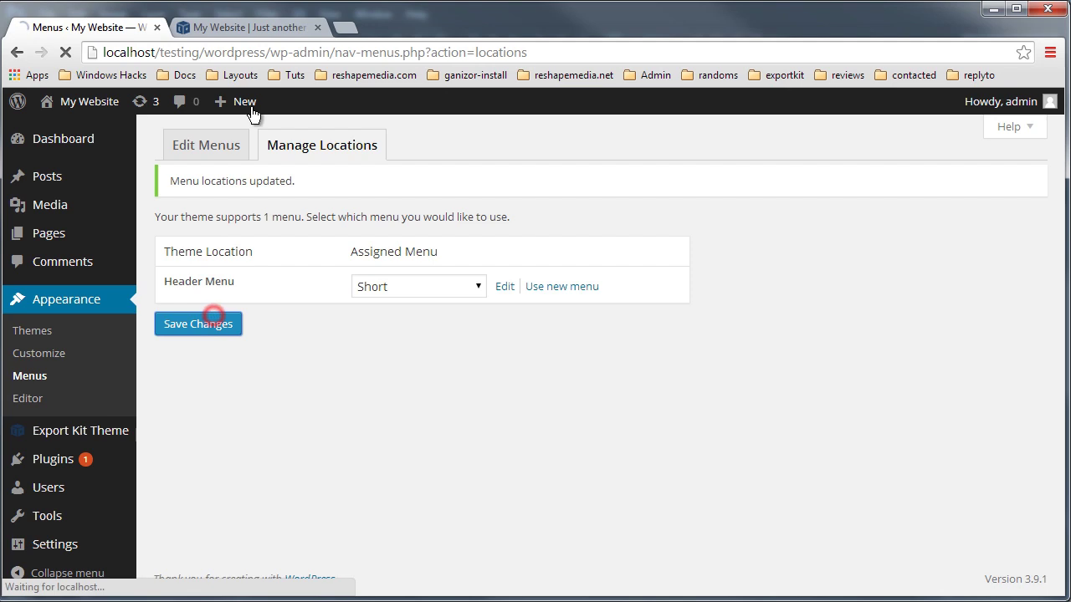
# Step: Reload the site's front page and check the menu in its header
pyautogui.click(250, 30)
pyautogui.click(286, 53)
pyautogui.press('Return')
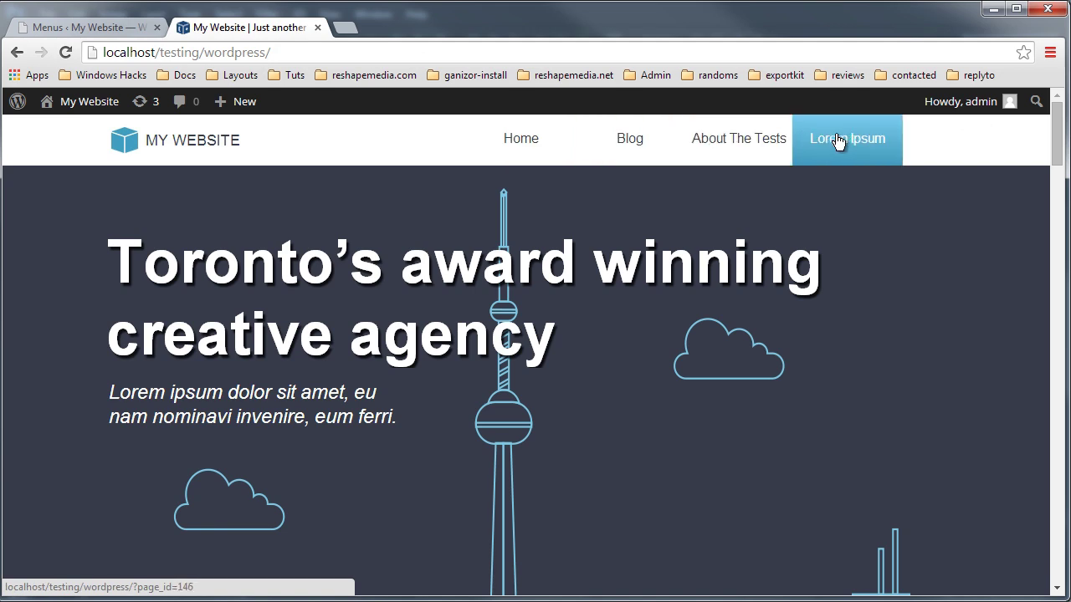
# Step: Switch to Photoshop and inspect the style label and style bg layers inside the wp_nav_menu header menu group
pyautogui.hotkey('alt', 'Tab')
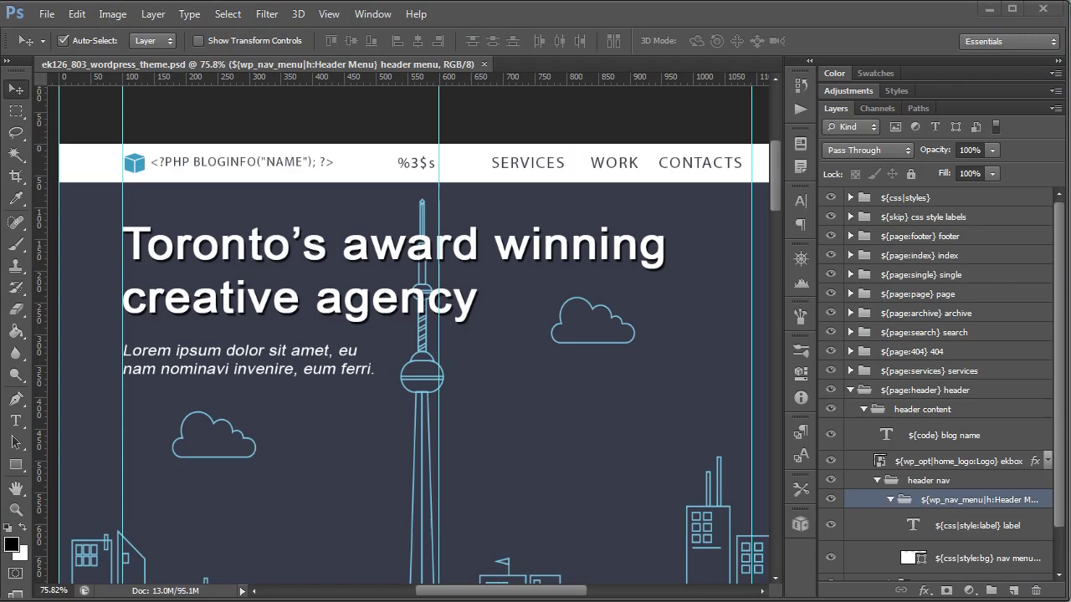
pyautogui.click(426, 166)
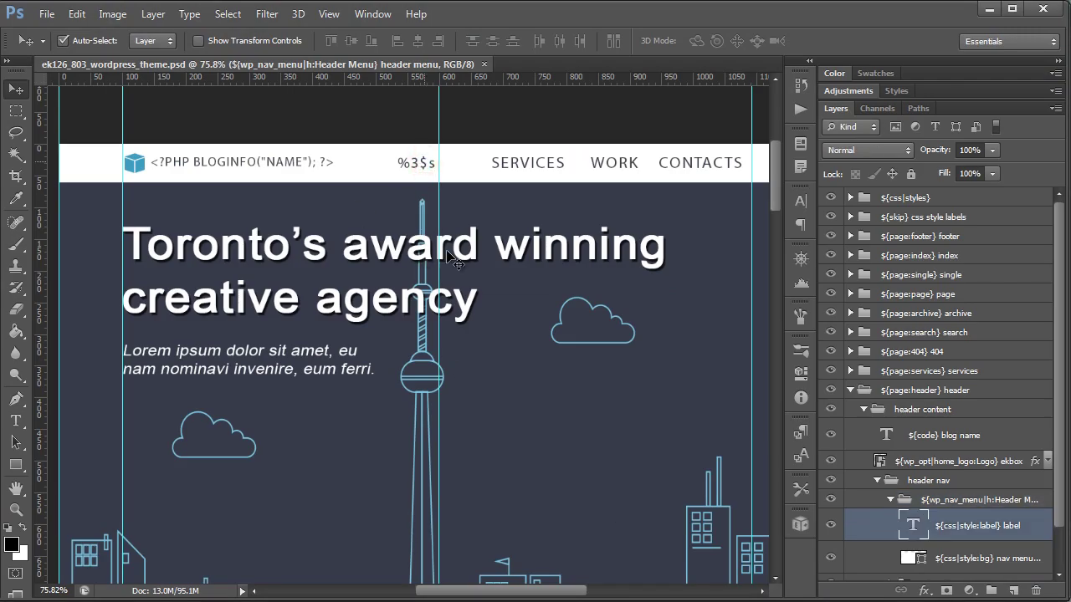
pyautogui.click(985, 527)
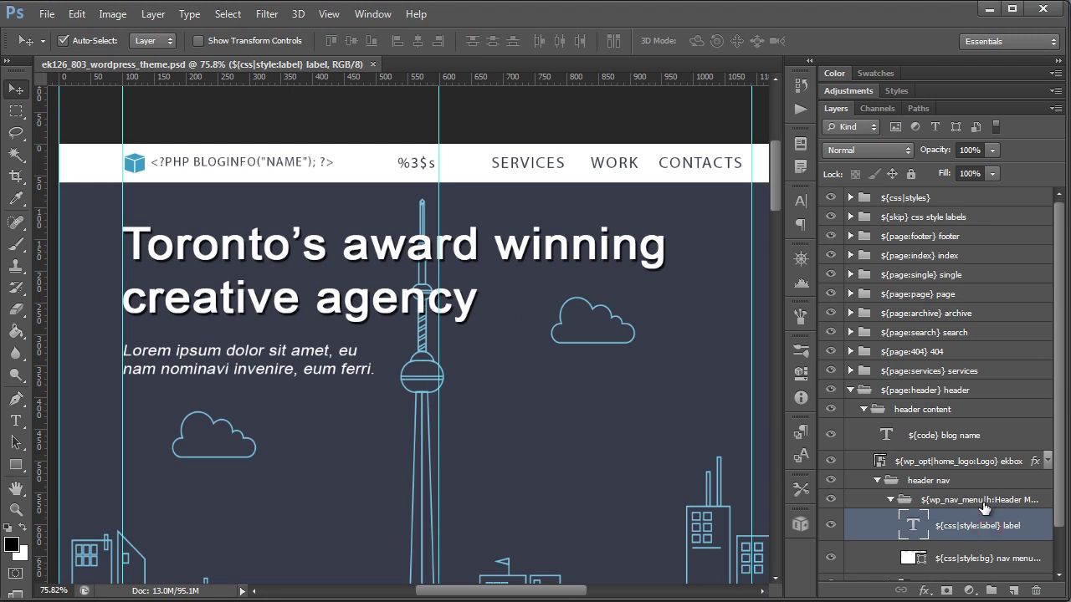
pyautogui.doubleClick(983, 501)
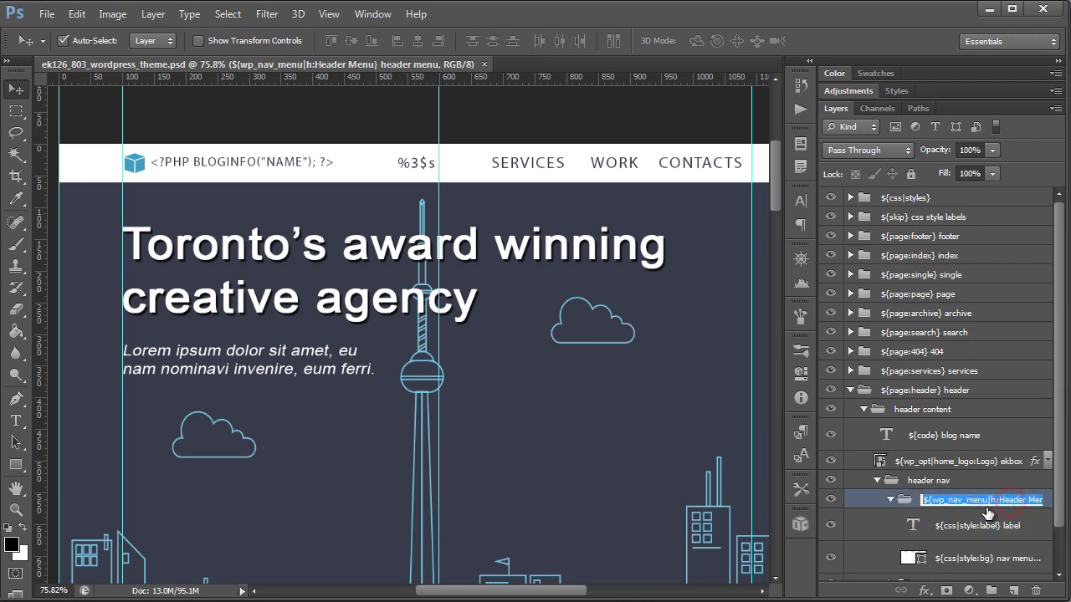
pyautogui.click(985, 529)
pyautogui.click(986, 529)
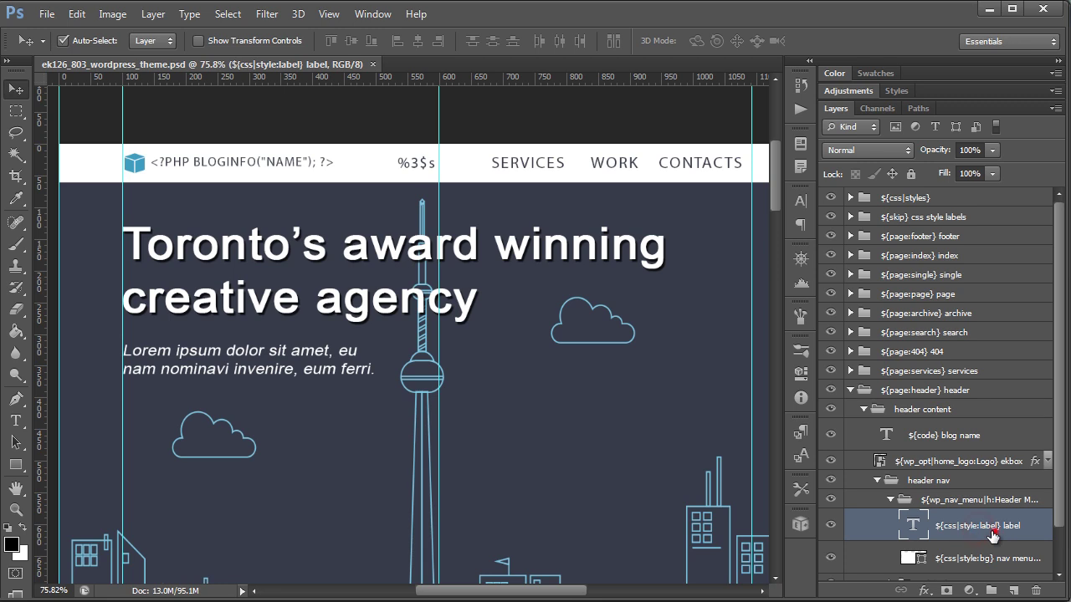
pyautogui.click(984, 559)
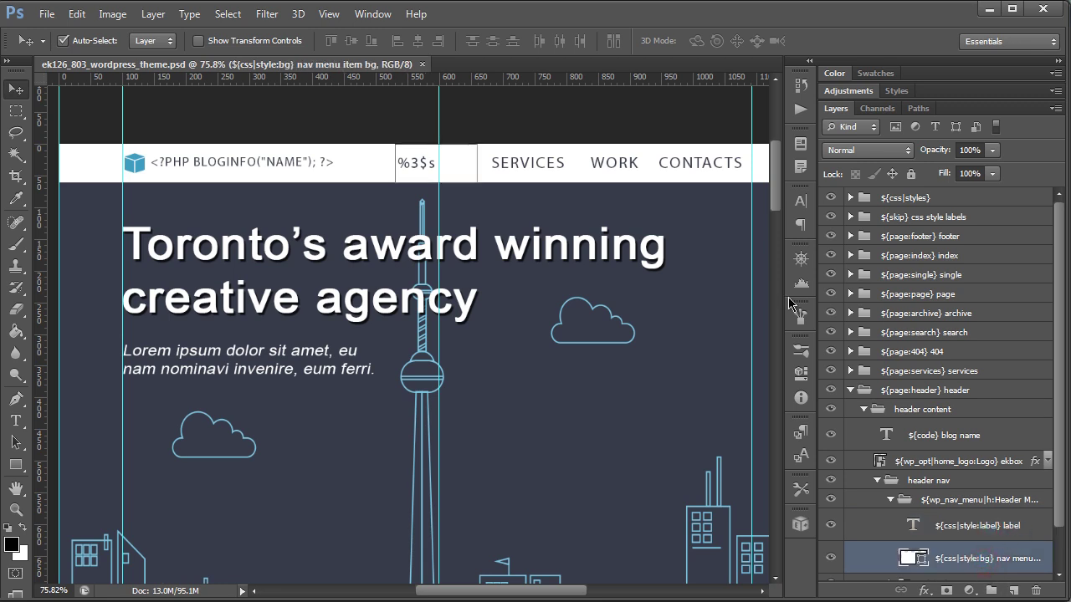
# Step: Examine the .nav-item label, background and hover styles under WordPress Theme Styles and compare them with the site's header menu in Chrome
pyautogui.click(568, 374)
pyautogui.scroll(-3, 521, 406)
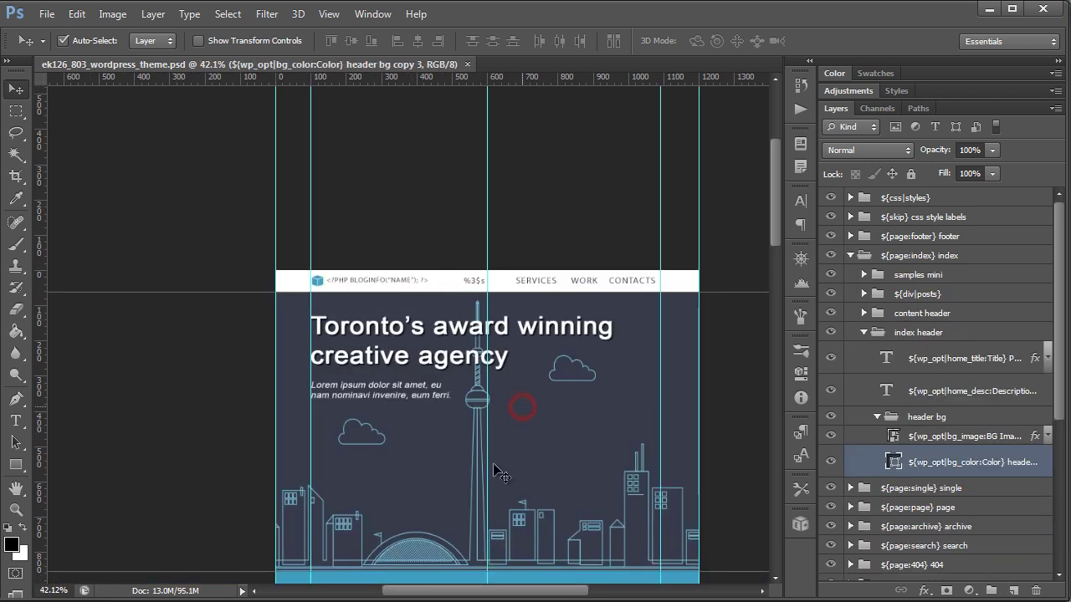
pyautogui.hscroll(2, 513, 470)
pyautogui.scroll(-10, 502, 471)
pyautogui.scroll(5, 430, 443)
pyautogui.scroll(-2, 462, 442)
pyautogui.scroll(-6, 458, 439)
pyautogui.scroll(4, 407, 258)
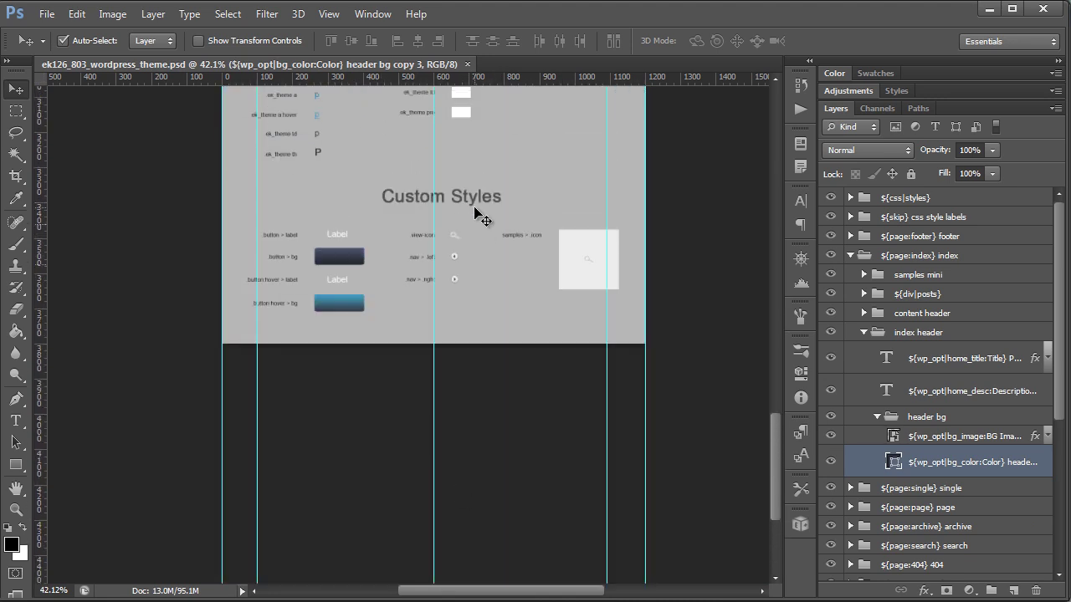
pyautogui.scroll(2, 505, 209)
pyautogui.scroll(3, 621, 229)
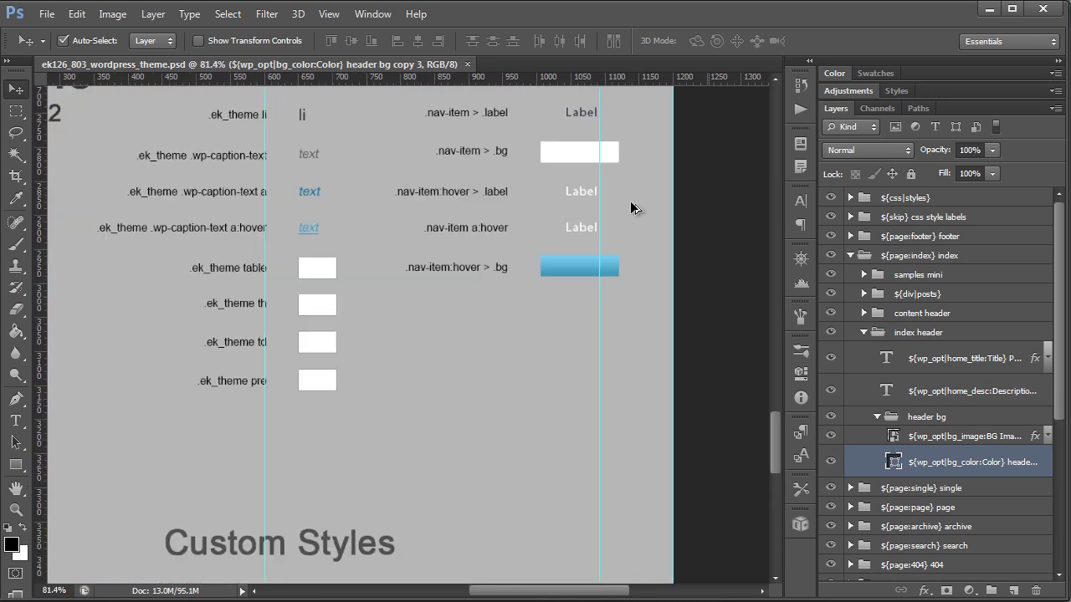
pyautogui.scroll(1, 699, 218)
pyautogui.scroll(3, 653, 251)
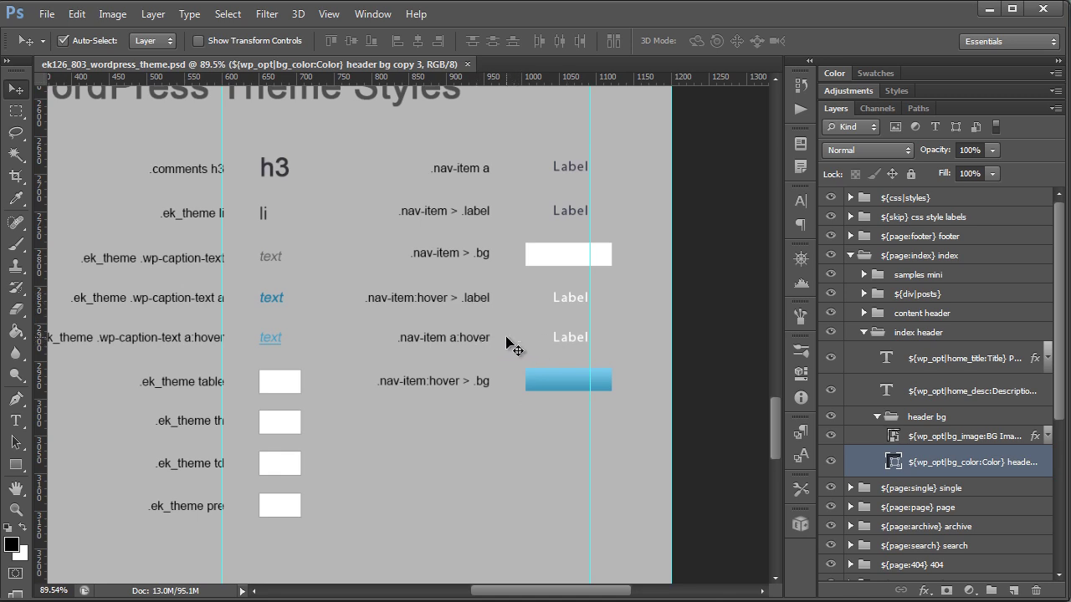
pyautogui.moveTo(542, 594); pyautogui.dragTo(574, 594)
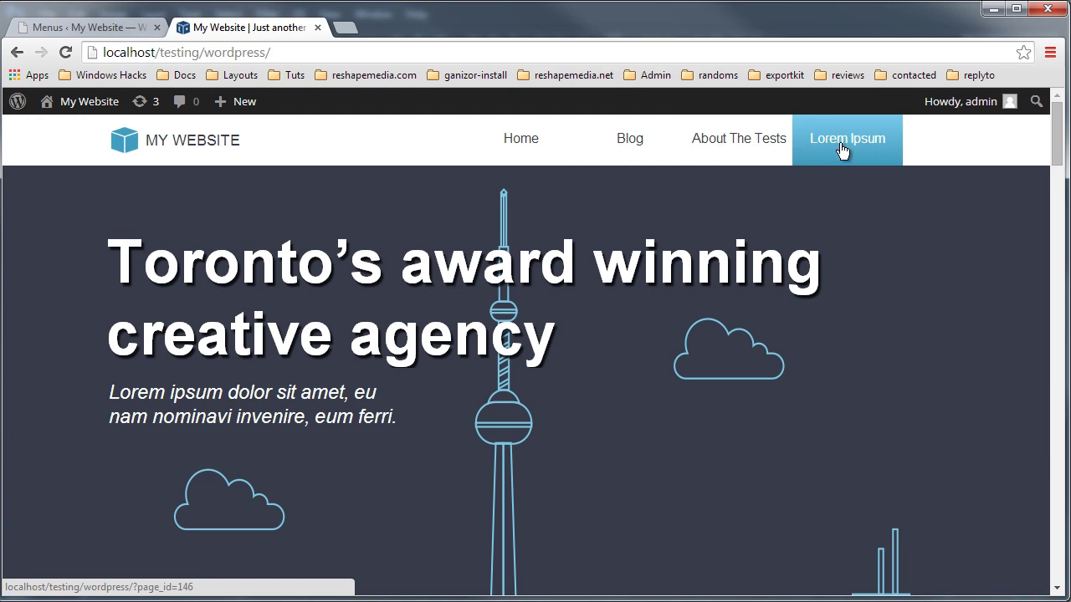
pyautogui.scroll(-5, 853, 333)
pyautogui.scroll(-2, 788, 323)
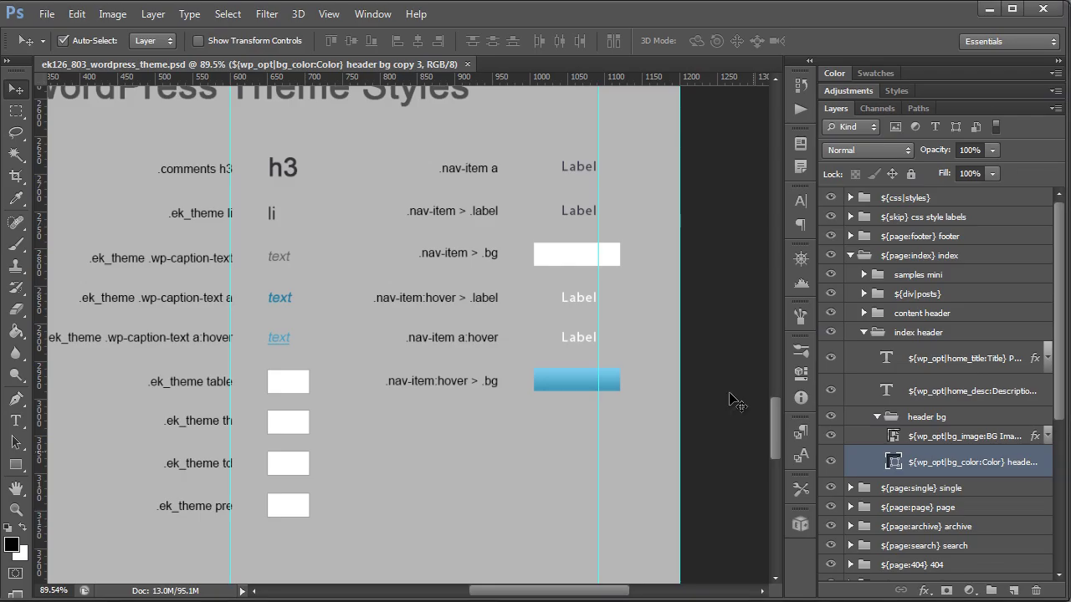
# Step: In Photoshop, collapse the open layer groups and hide the single, page, archive, search, 404 and services page groups
pyautogui.scroll(-4, 256, 469)
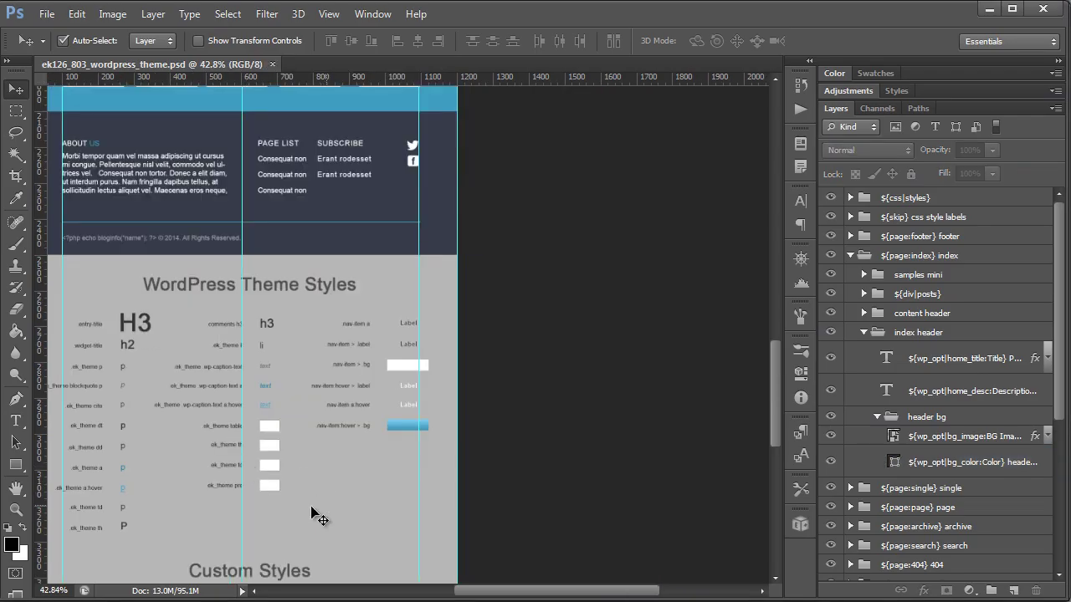
pyautogui.scroll(-1, 289, 506)
pyautogui.click(509, 590)
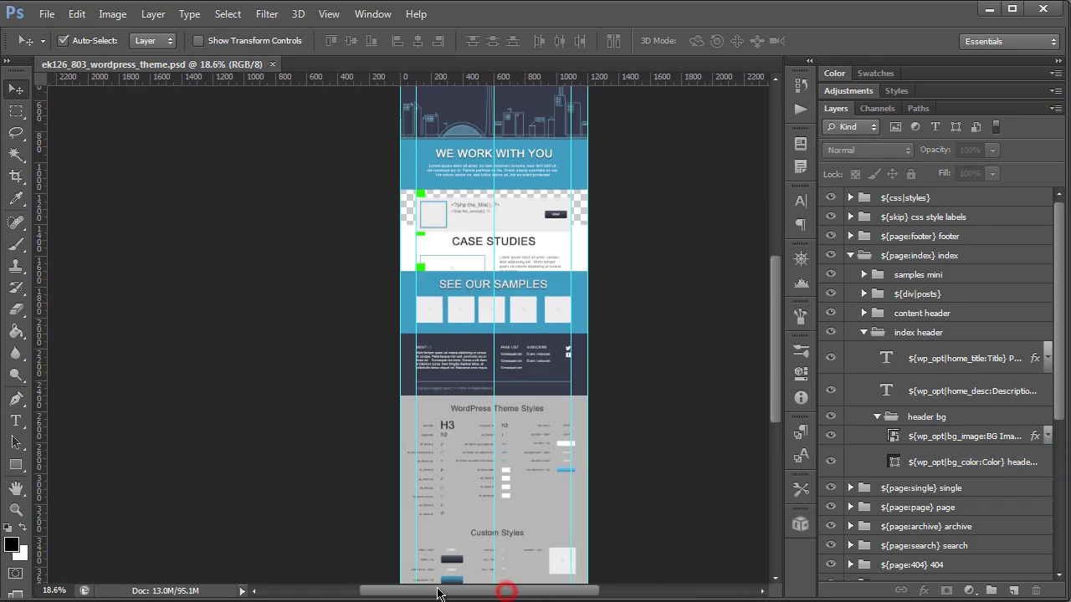
pyautogui.scroll(3, 653, 368)
pyautogui.click(849, 254)
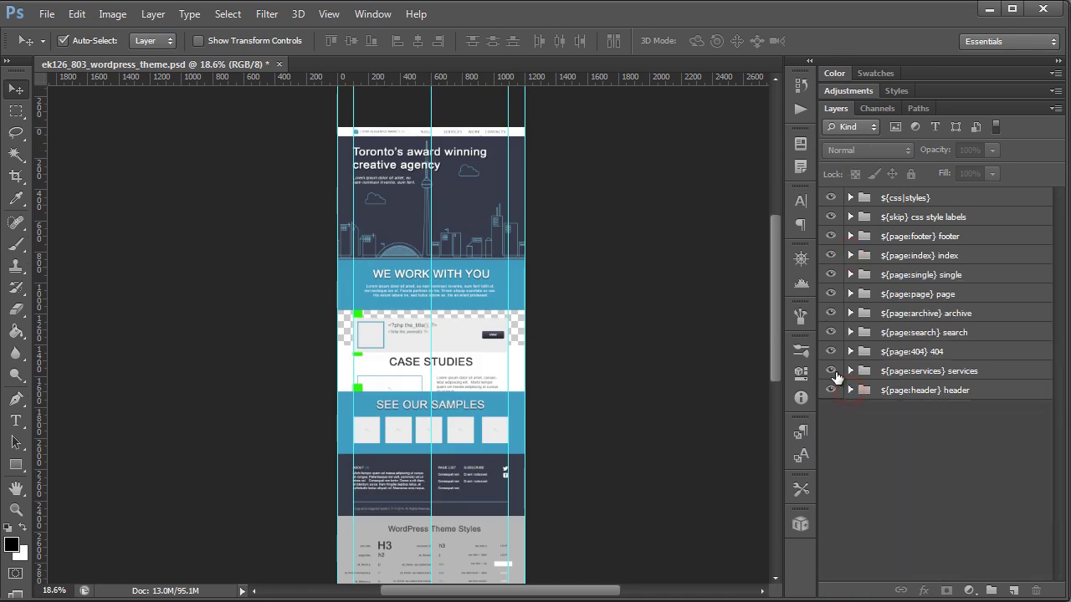
pyautogui.moveTo(831, 372); pyautogui.dragTo(833, 357)
pyautogui.moveTo(834, 321); pyautogui.dragTo(828, 293)
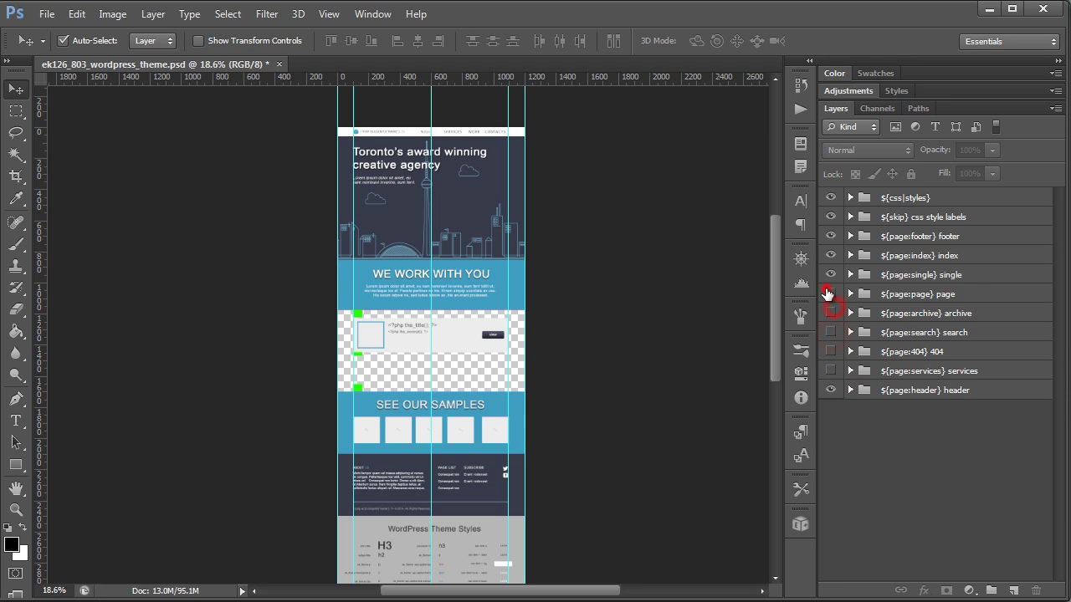
# Step: Examine the post block on the index page with its thumbnail, the_title, the_excerpt and view button
pyautogui.click(229, 299)
pyautogui.scroll(2, 430, 354)
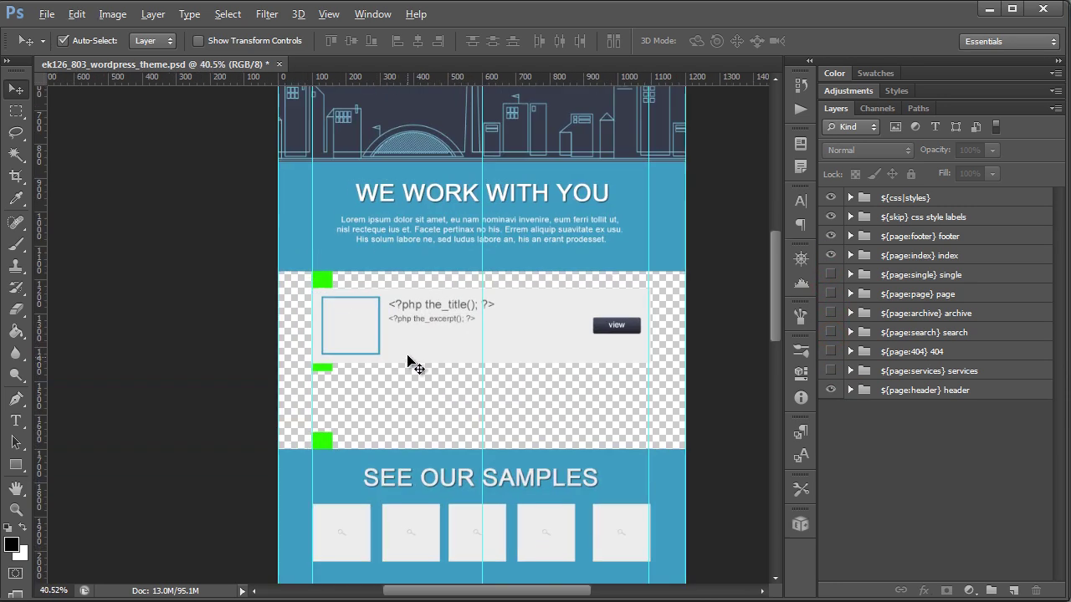
pyautogui.scroll(2, 416, 367)
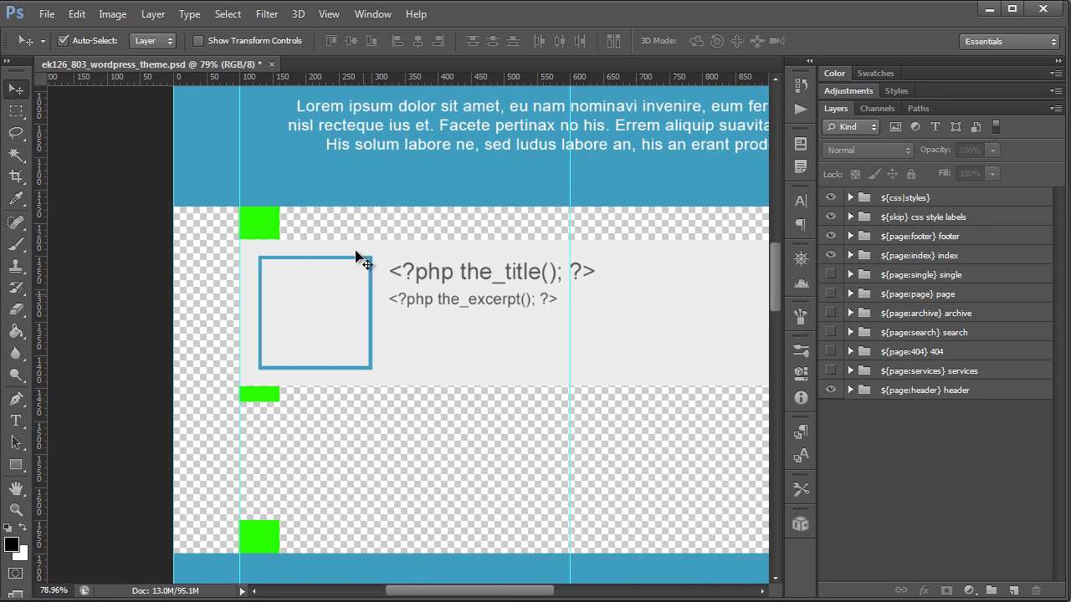
pyautogui.moveTo(452, 597); pyautogui.dragTo(493, 578)
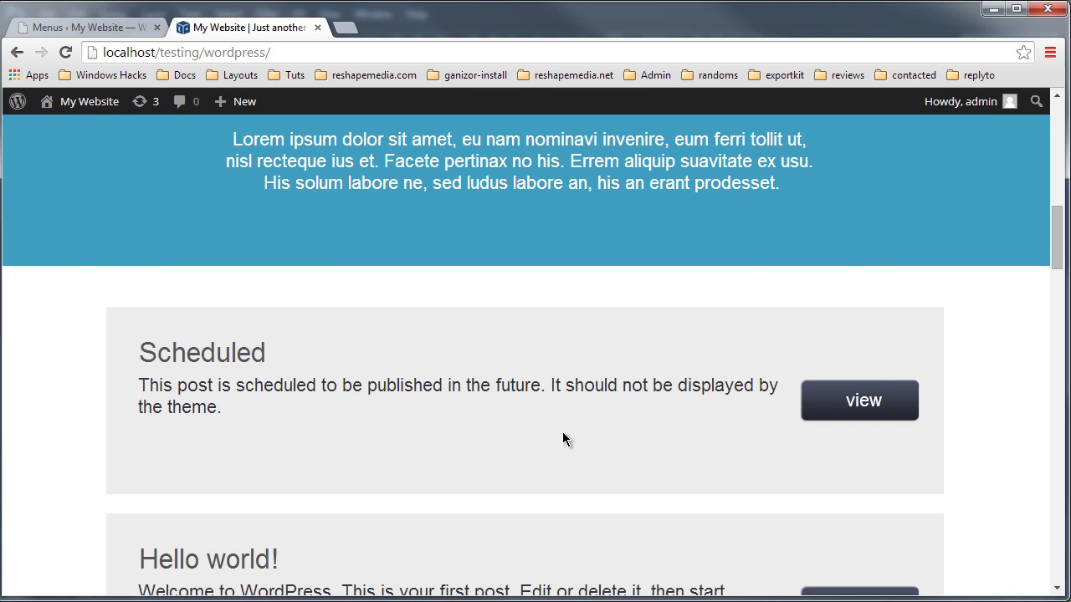
# Step: Switch to Chrome, review the post list on the site's front page and open the "Markup: HTML Tags and Formatting" post
pyautogui.scroll(-10, 520, 431)
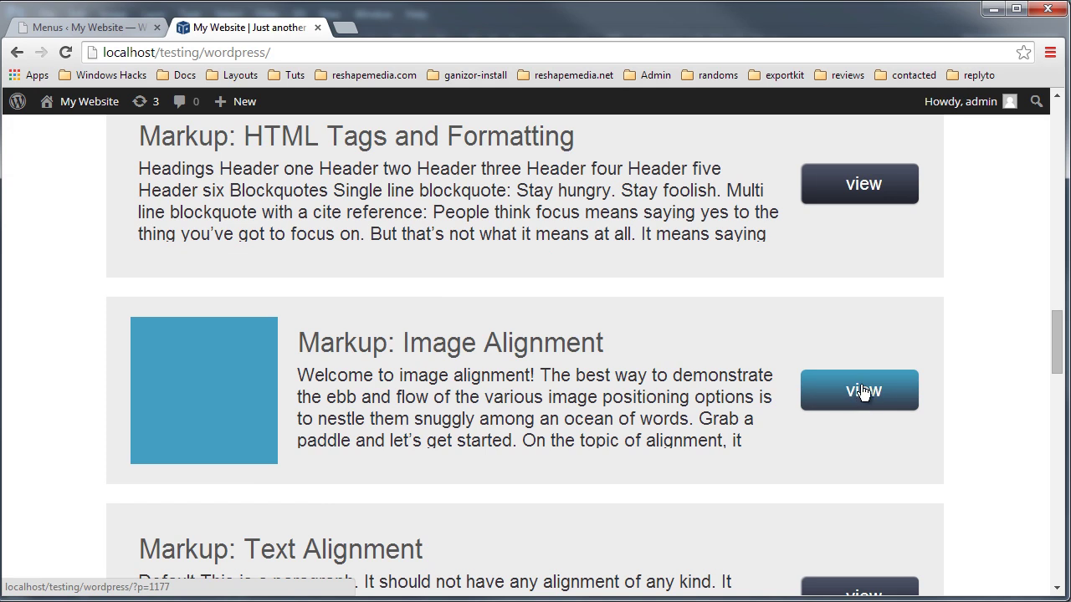
pyautogui.scroll(2, 657, 383)
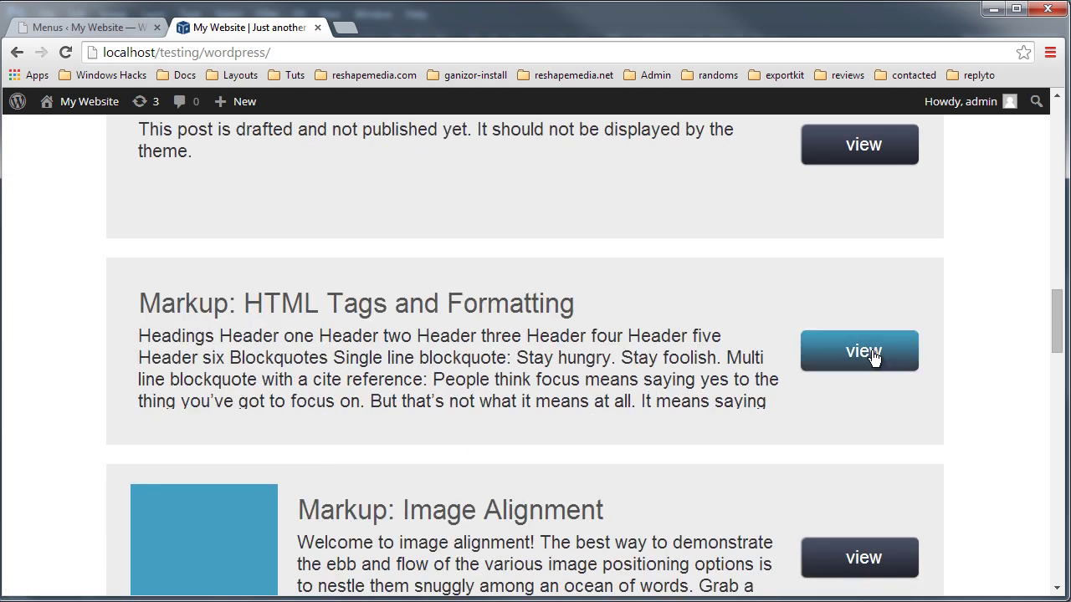
pyautogui.scroll(8, 589, 388)
pyautogui.scroll(-9, 660, 431)
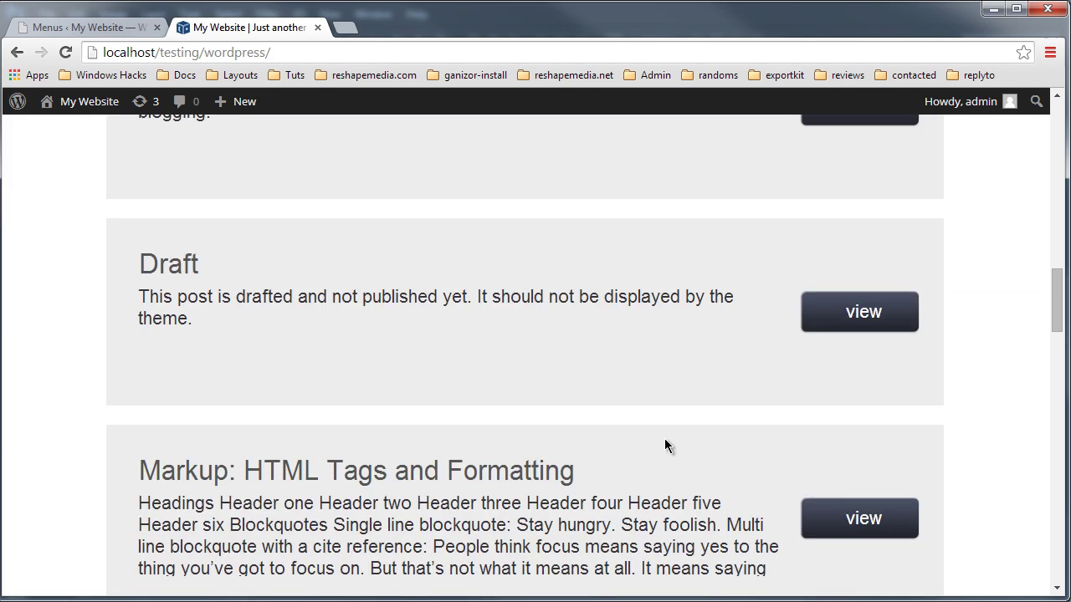
pyautogui.click(843, 267)
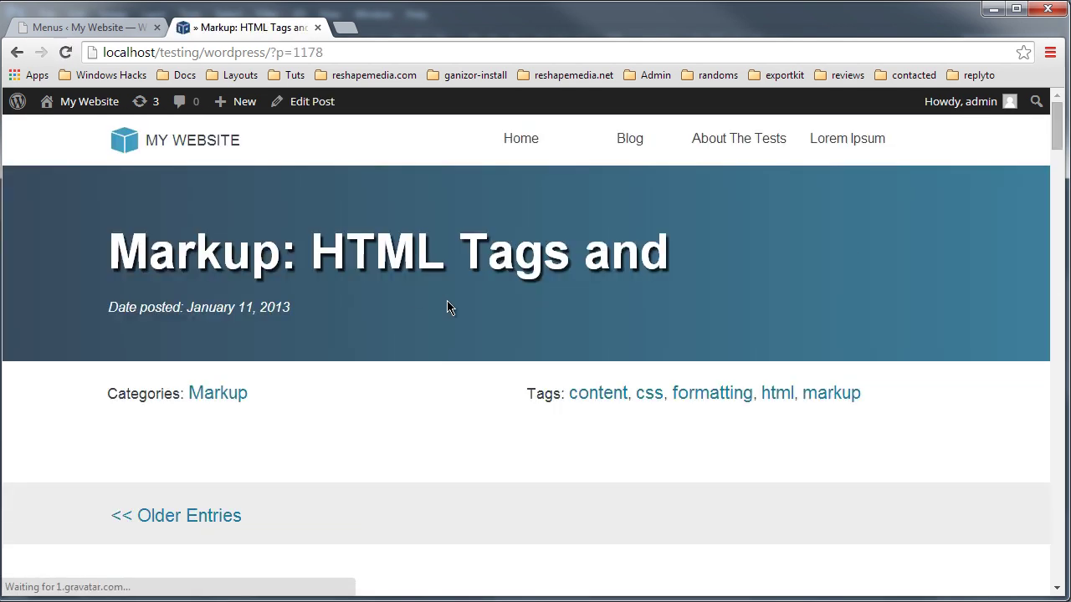
# Step: Examine the post's headings, blockquotes, tables, lists, HTML tag styling and sidebar, and return towards its beginning
pyautogui.scroll(-10, 769, 382)
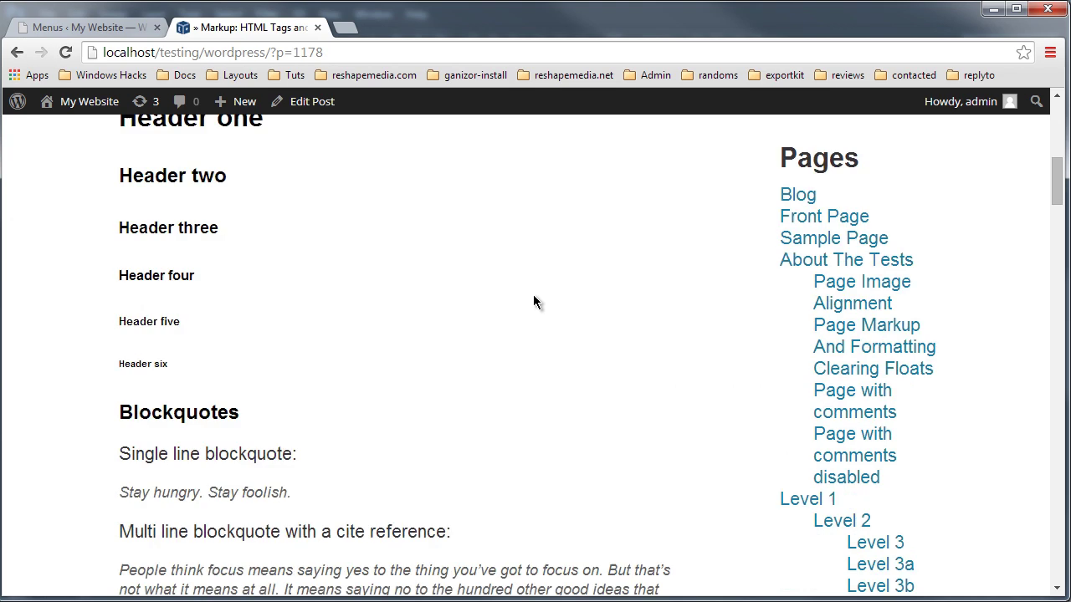
pyautogui.scroll(-10, 533, 294)
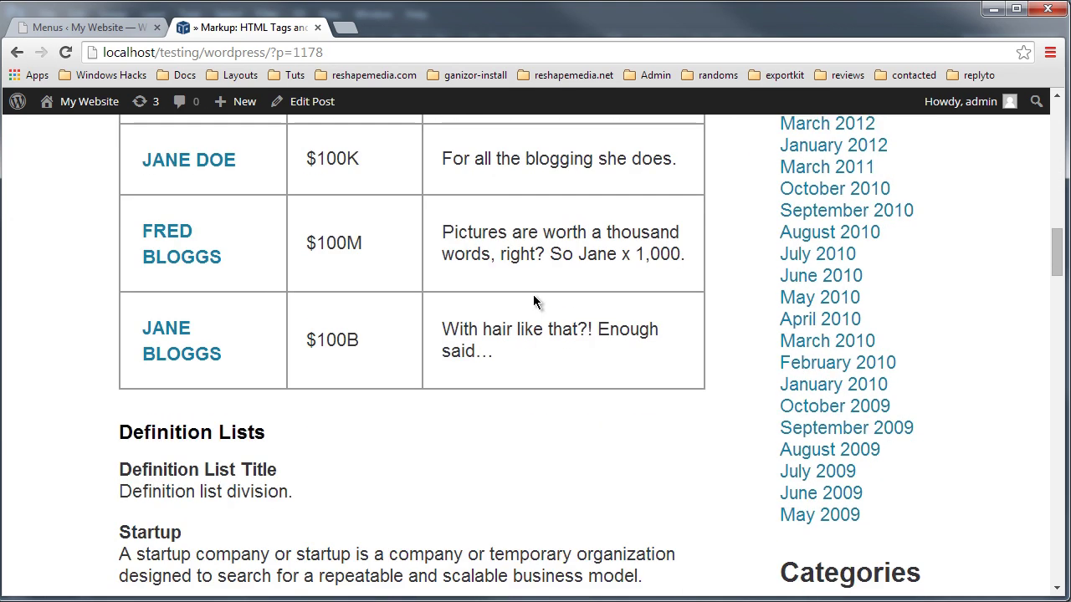
pyautogui.scroll(-8, 537, 305)
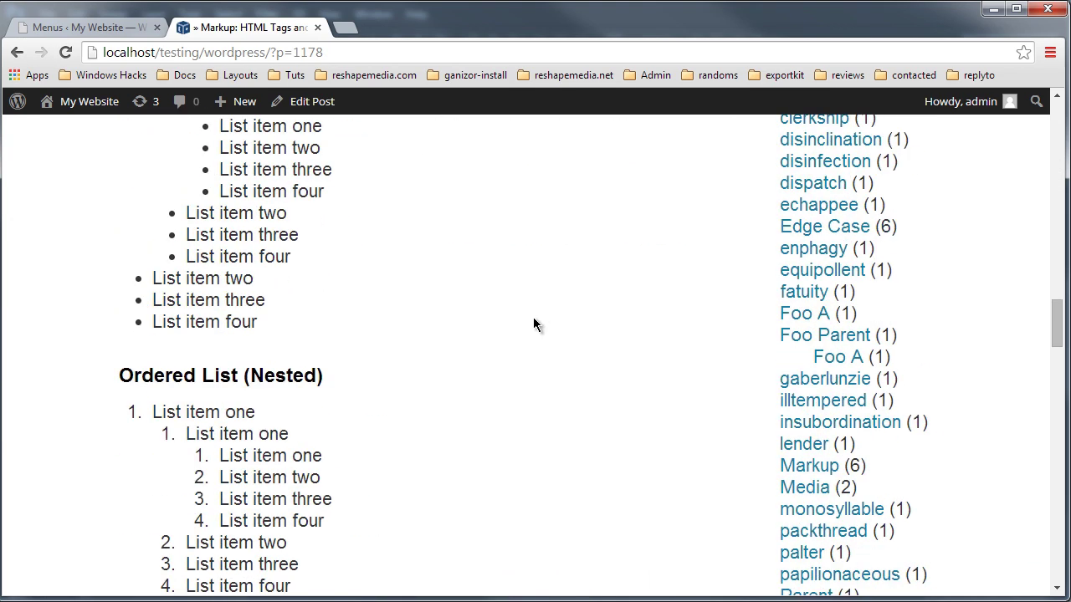
pyautogui.scroll(-9, 528, 333)
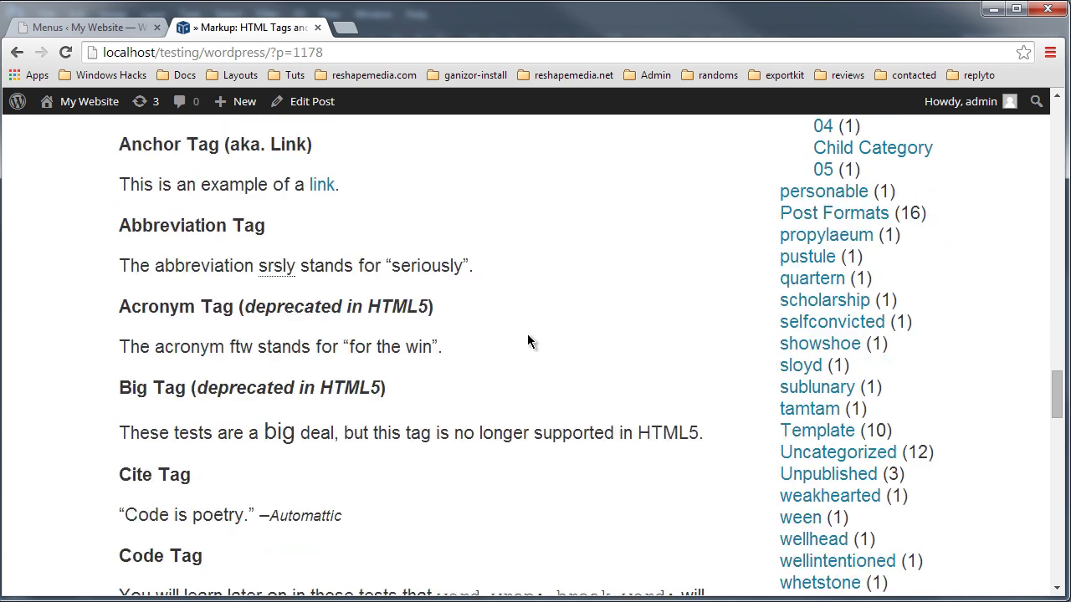
pyautogui.scroll(-11, 529, 345)
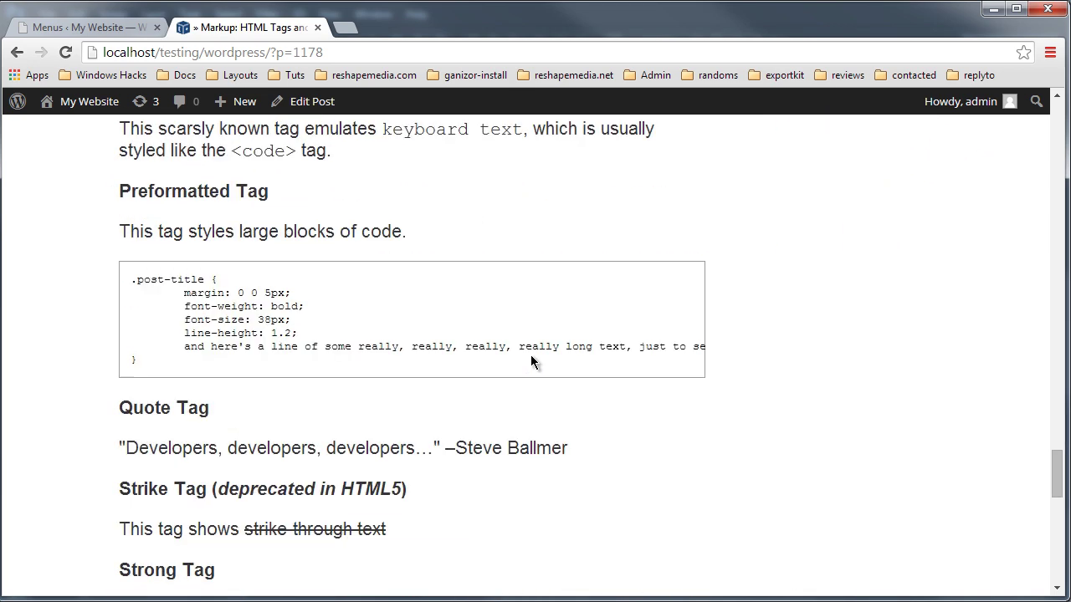
pyautogui.scroll(20, 525, 381)
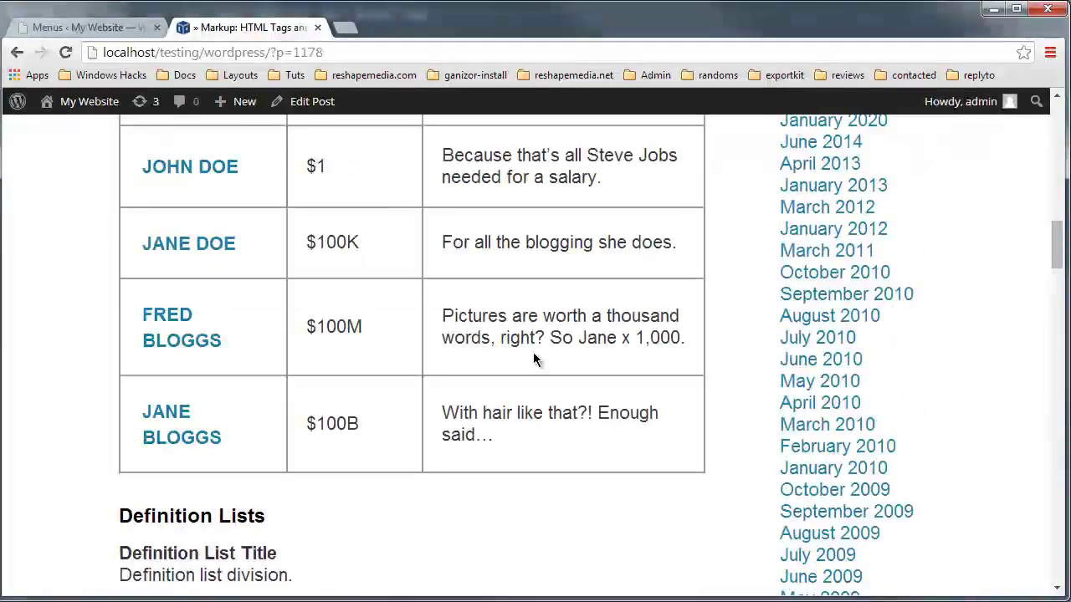
pyautogui.scroll(9, 538, 360)
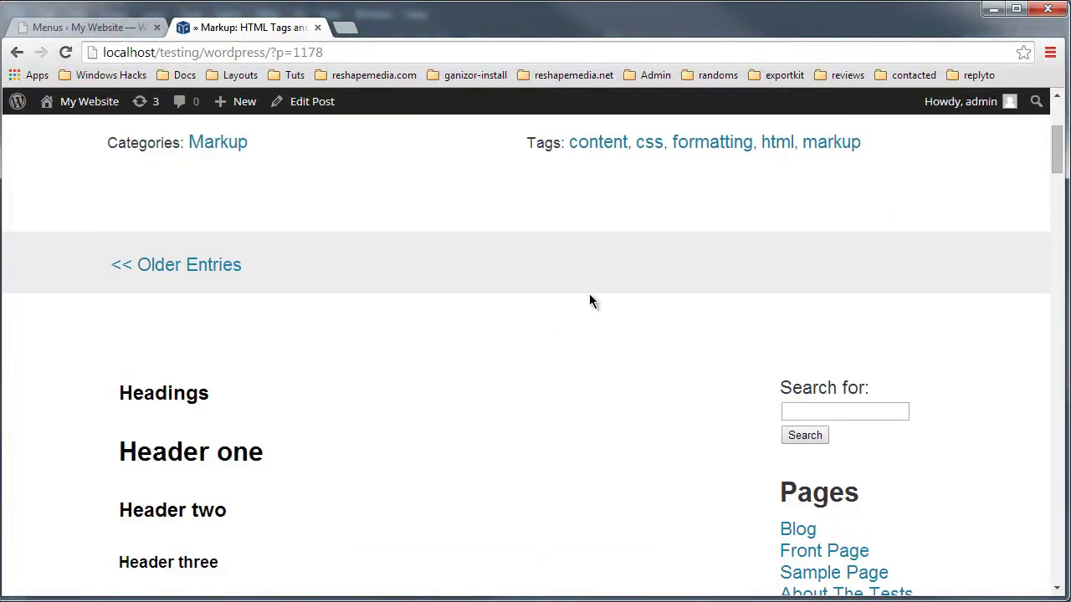
# Step: Examine the post's title banner, posting date, categories, tags and older-entries link above the headings
pyautogui.scroll(3, 545, 280)
pyautogui.scroll(-4, 600, 373)
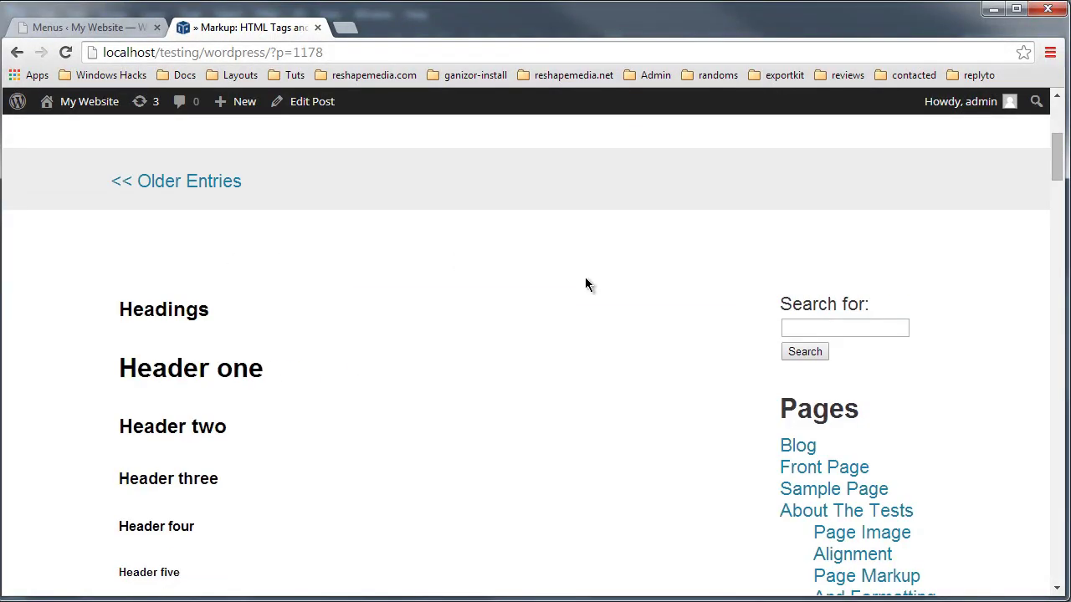
pyautogui.scroll(2, 506, 326)
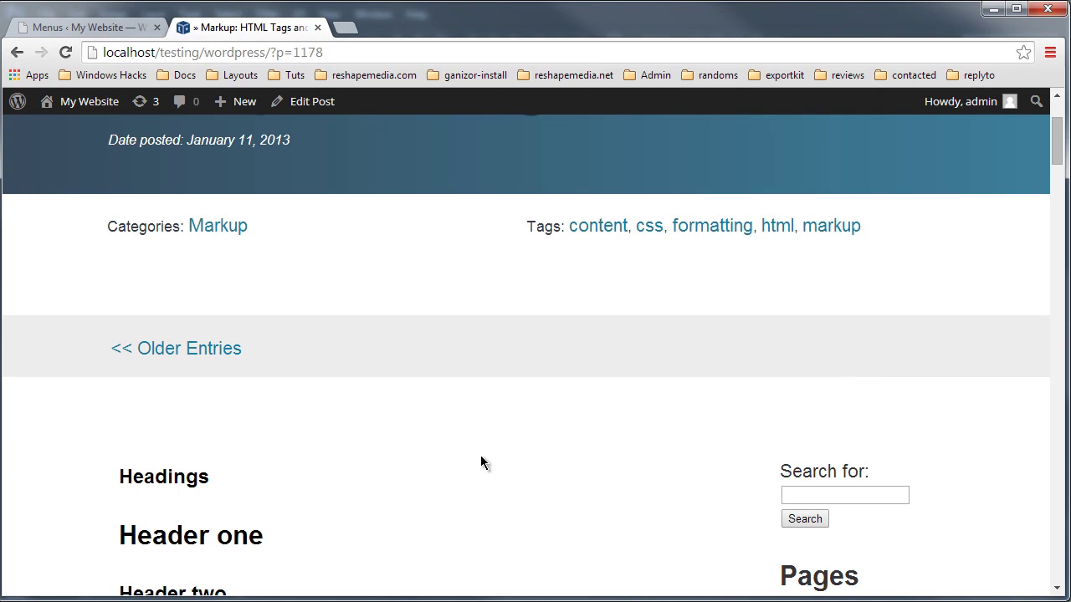
pyautogui.scroll(1, 644, 494)
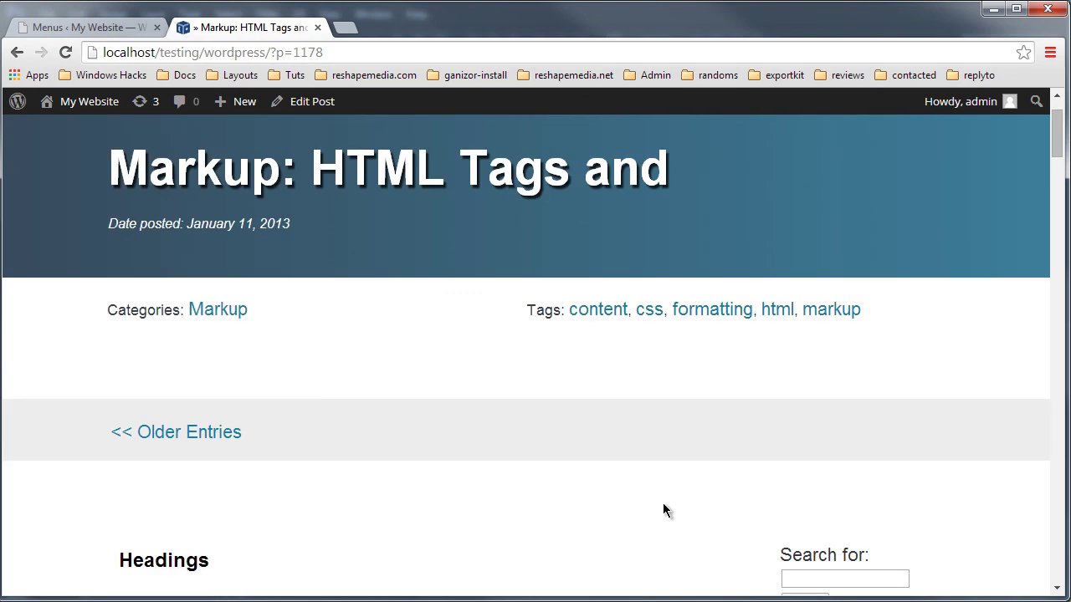
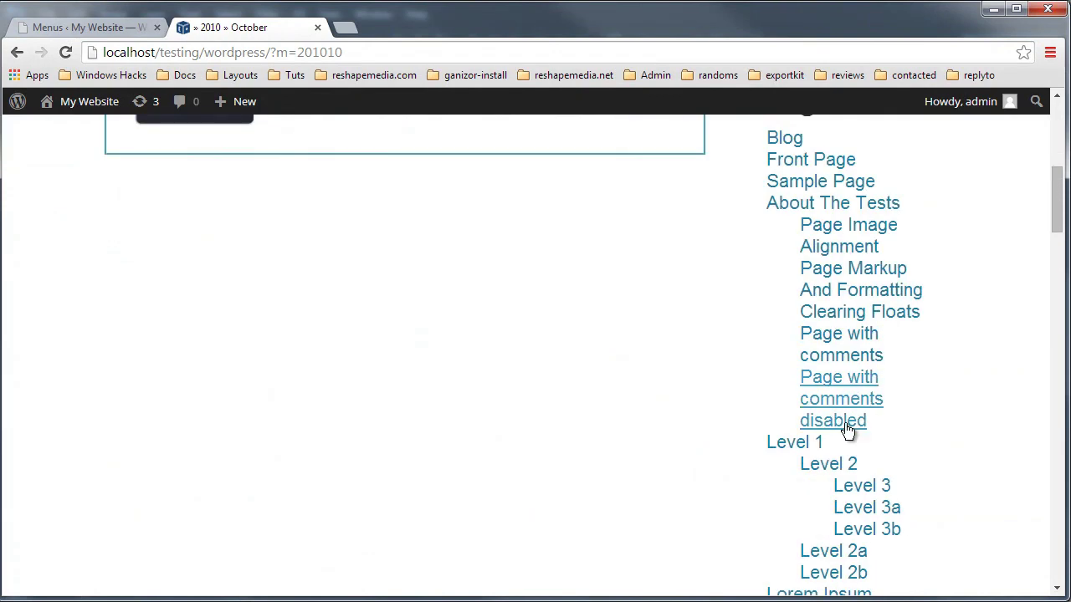
# Step: Open the August 2009 archive from the sidebar, followed by the October 2009 archive, and look through both pages
pyautogui.click(811, 393)
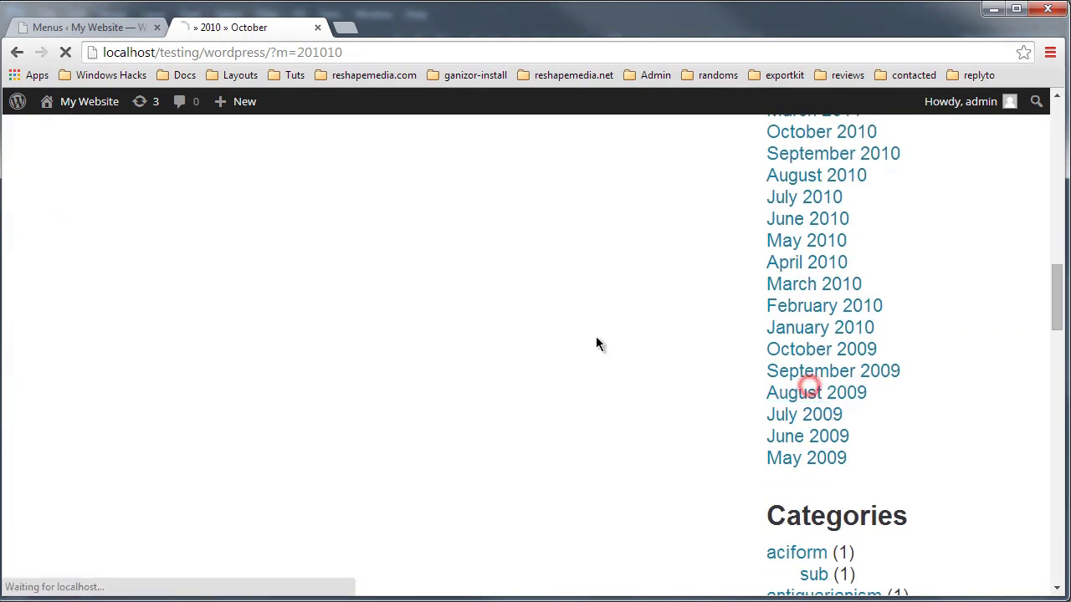
pyautogui.scroll(-10, 711, 368)
pyautogui.scroll(-4, 824, 438)
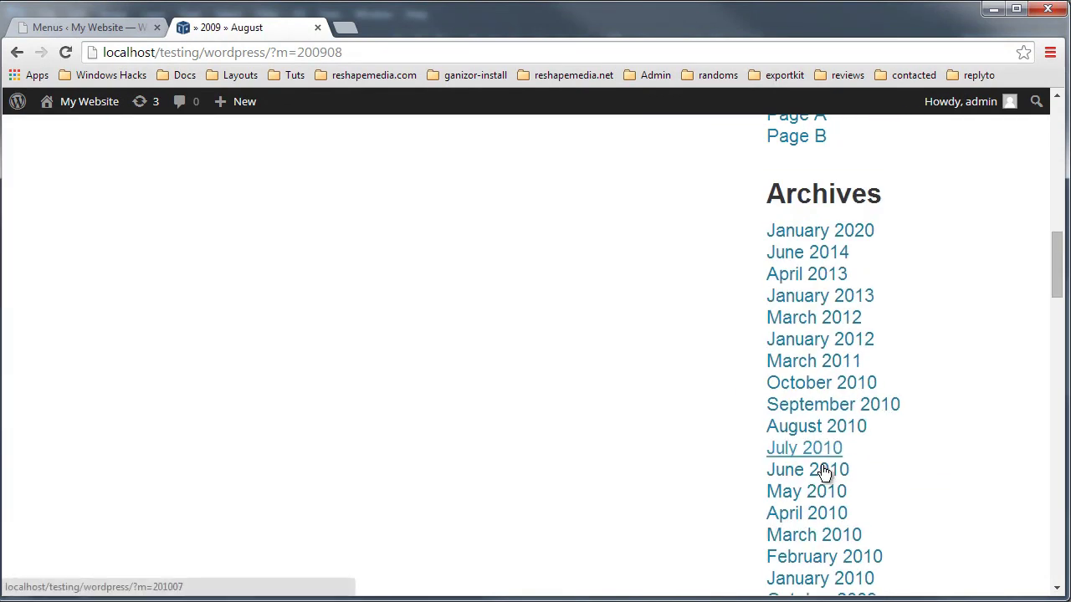
pyautogui.click(813, 359)
pyautogui.scroll(-3, 817, 360)
pyautogui.scroll(-2, 616, 413)
pyautogui.scroll(2, 660, 394)
pyautogui.scroll(-5, 712, 389)
pyautogui.scroll(-5, 799, 376)
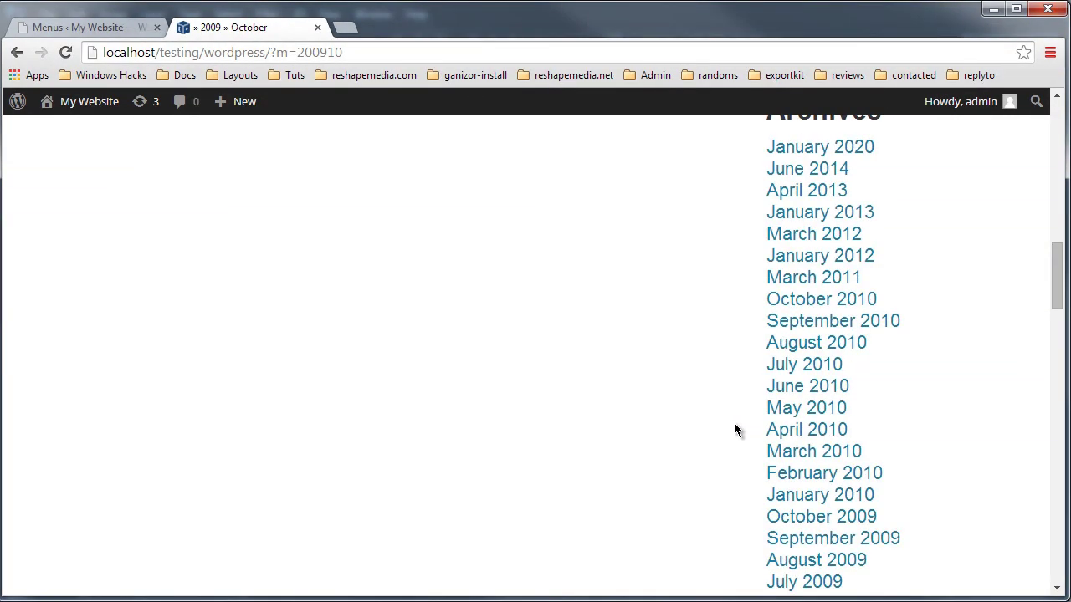
# Step: Browse the January 2020 and June 2014 archives and open the "Hello world!" post from the latter
pyautogui.click(820, 151)
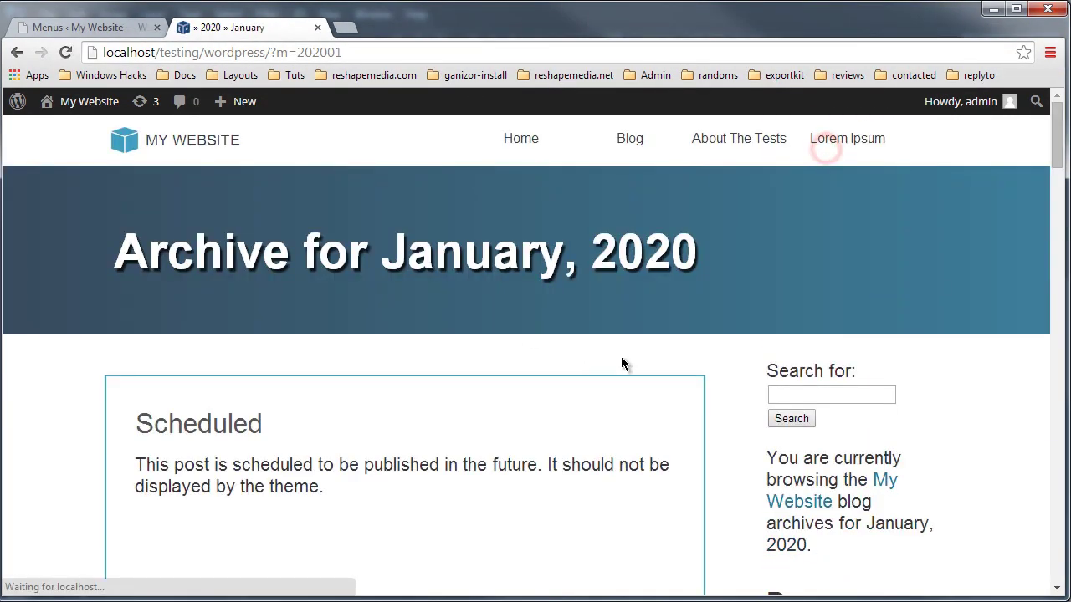
pyautogui.scroll(-12, 653, 382)
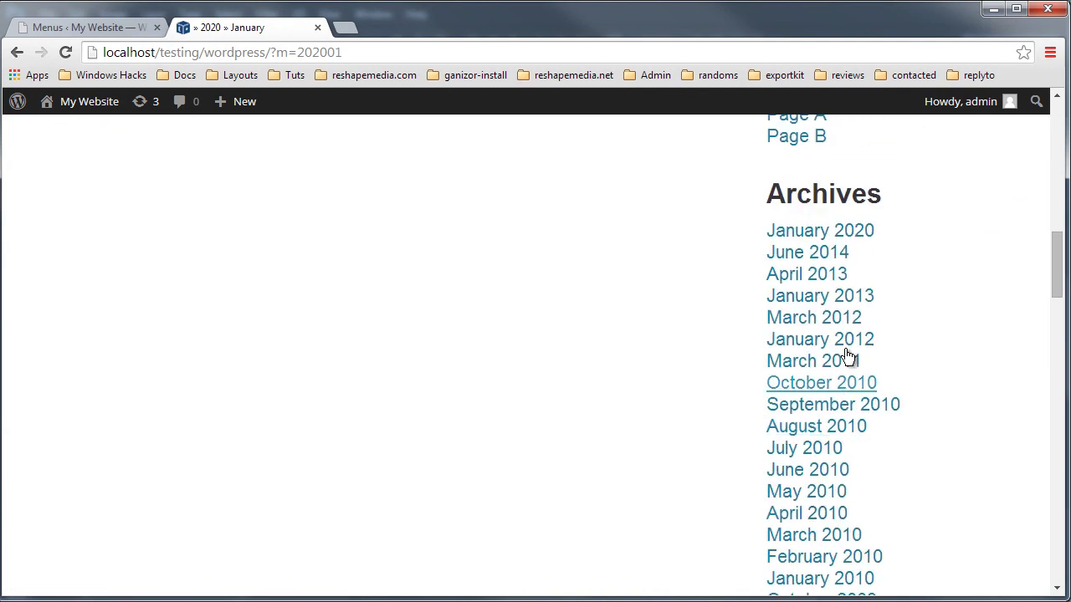
pyautogui.click(818, 251)
pyautogui.scroll(-3, 636, 368)
pyautogui.click(210, 362)
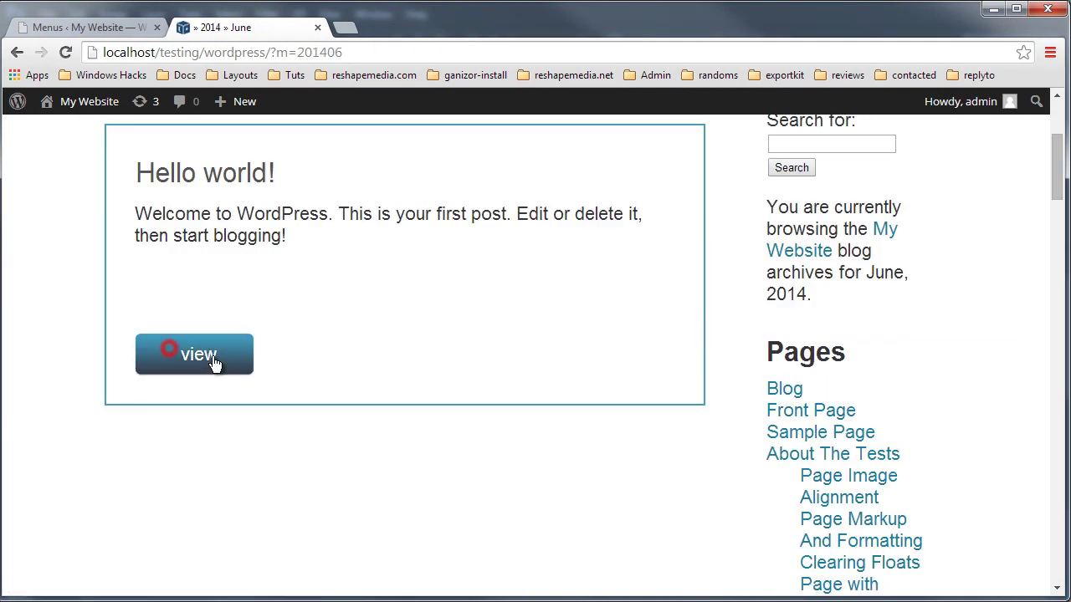
# Step: Examine the "Hello world!" post's text, its comment with the reply link, and the sidebar
pyautogui.scroll(-3, 564, 439)
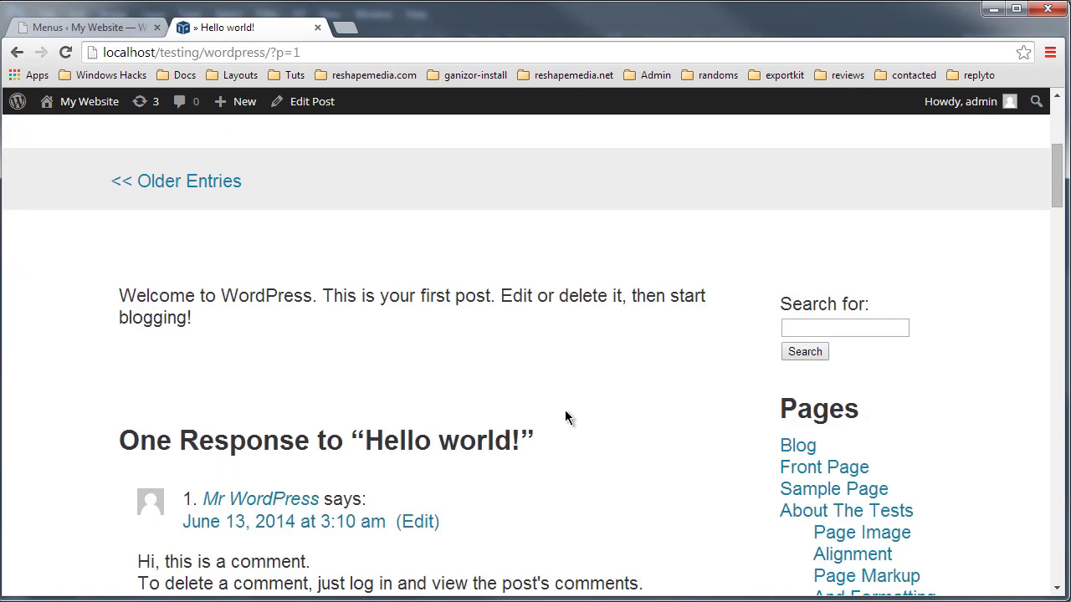
pyautogui.scroll(-4, 172, 347)
pyautogui.scroll(3, 123, 267)
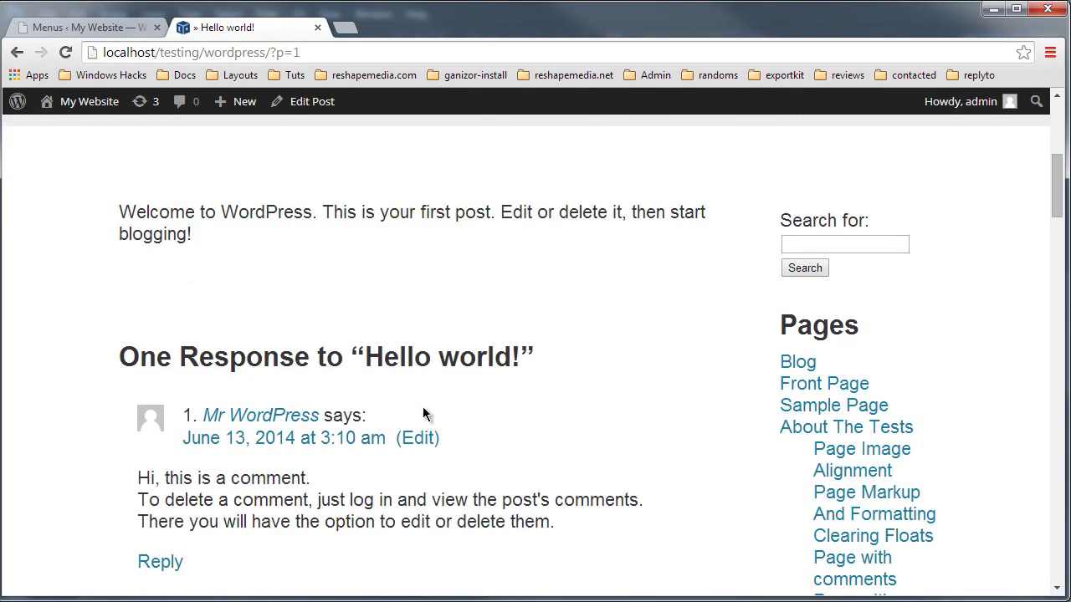
pyautogui.scroll(-7, 423, 410)
pyautogui.scroll(3, 325, 387)
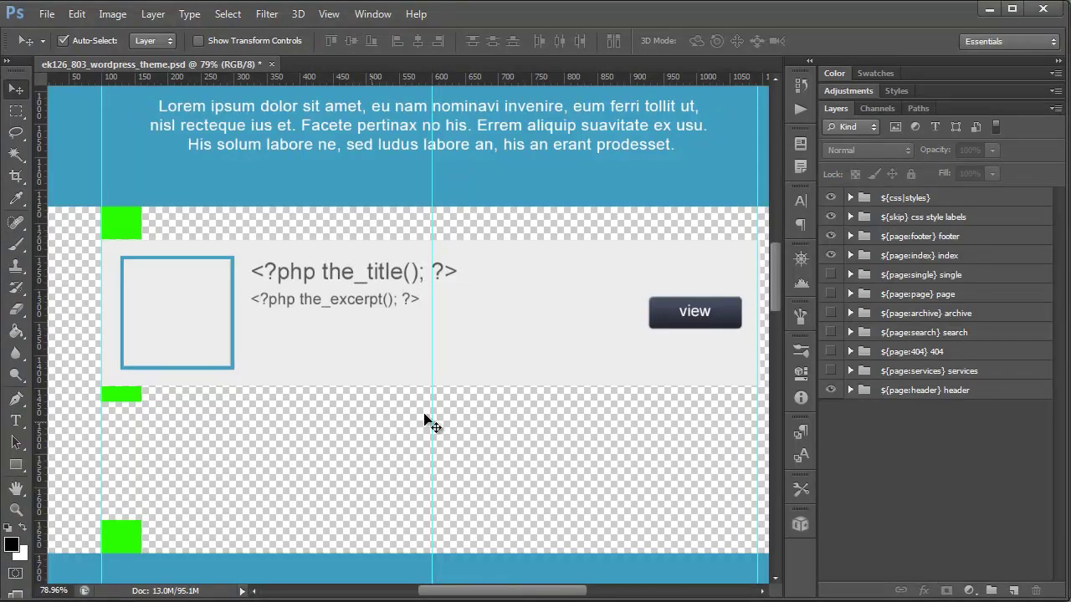
# Step: Switch to Photoshop to review the WordPress Theme Styles labels, and compare them with the post's comment form and sidebar in Chrome
pyautogui.scroll(-3, 641, 421)
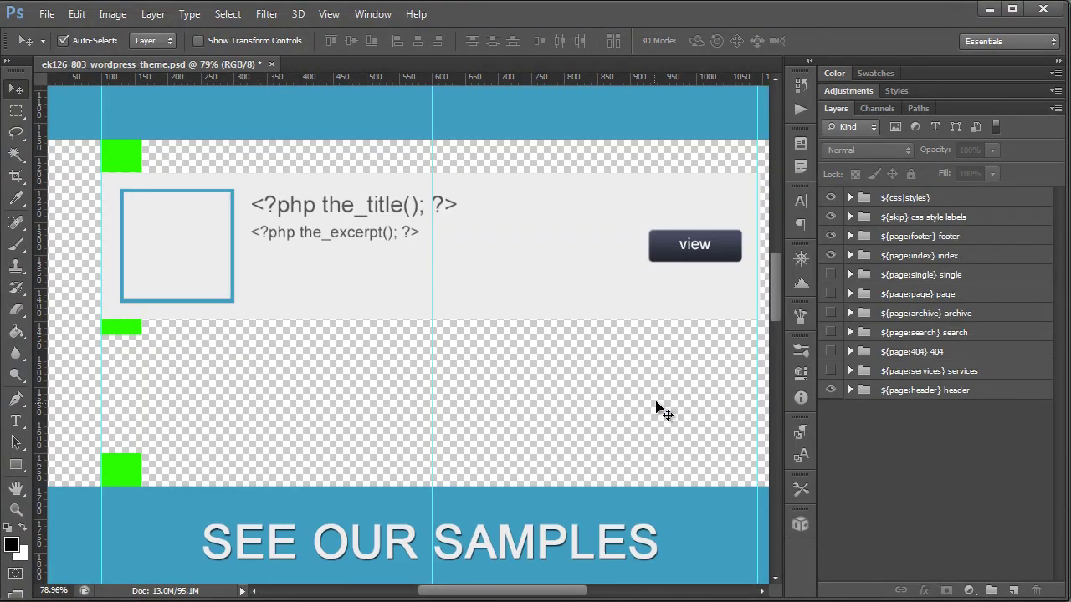
pyautogui.moveTo(771, 301); pyautogui.dragTo(766, 439)
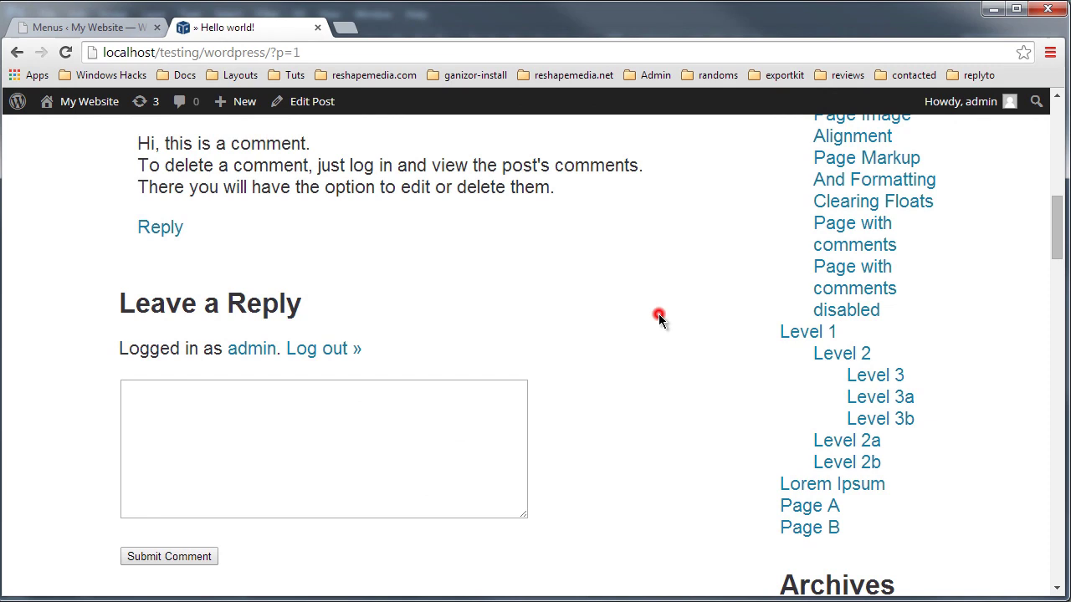
pyautogui.scroll(2, 658, 313)
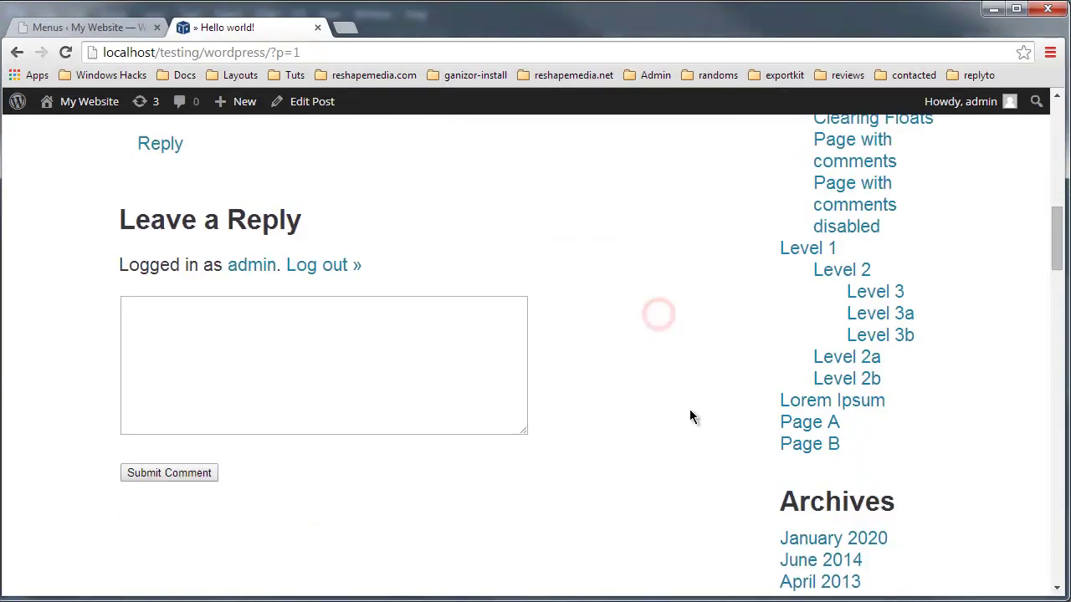
pyautogui.scroll(-15, 695, 412)
pyautogui.scroll(2, 711, 416)
pyautogui.scroll(3, 677, 387)
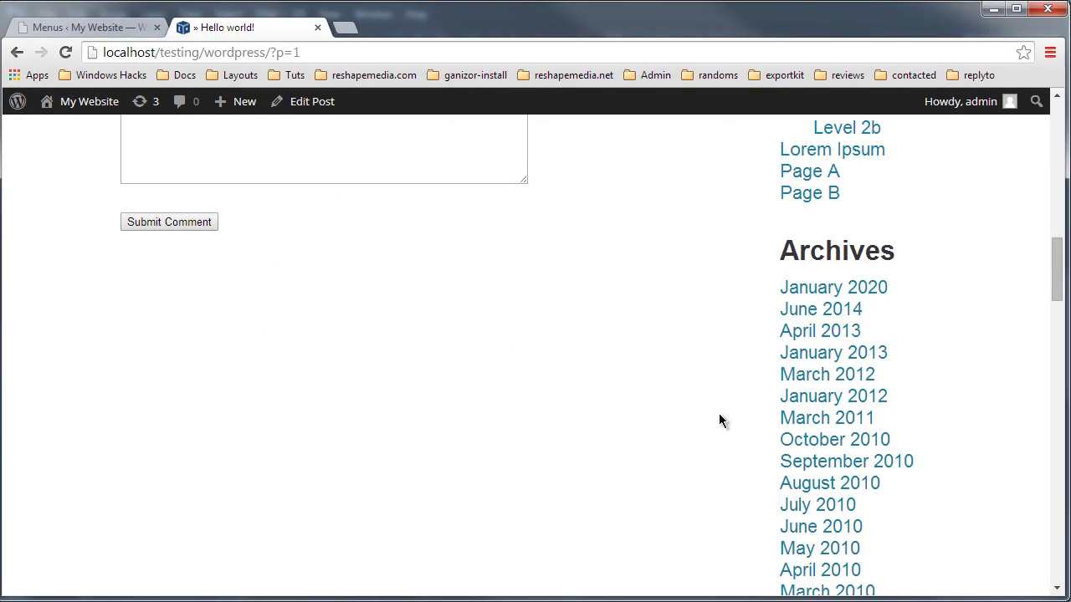
# Step: Open the March 2011 archive, view its "Media: Twitter Embeds" post and examine the embedded tweet
pyautogui.click(837, 411)
pyautogui.scroll(-4, 686, 413)
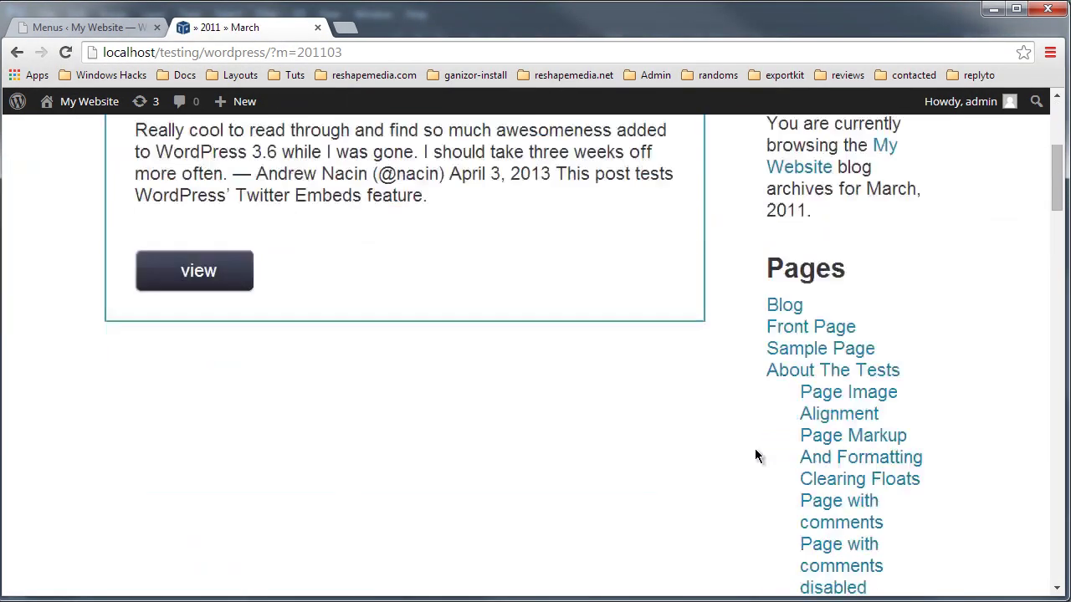
pyautogui.scroll(2, 619, 407)
pyautogui.click(215, 436)
pyautogui.scroll(-5, 433, 459)
pyautogui.click(478, 324)
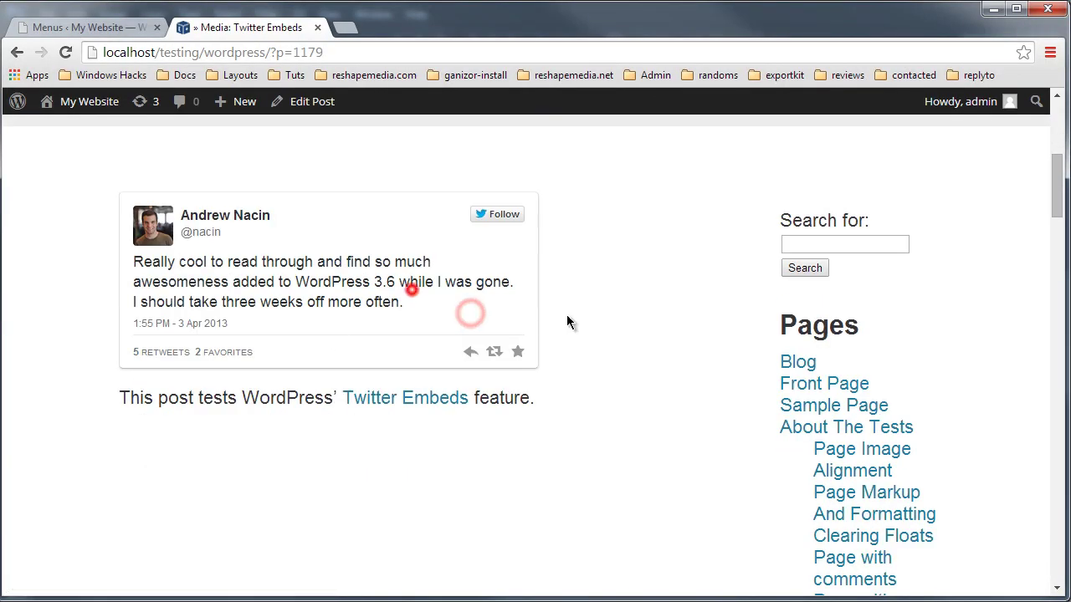
# Step: Open the May 2010 archive from the post's sidebar and look through its post list and page links
pyautogui.scroll(-15, 675, 417)
pyautogui.scroll(-3, 632, 460)
pyautogui.scroll(3, 644, 456)
pyautogui.click(820, 214)
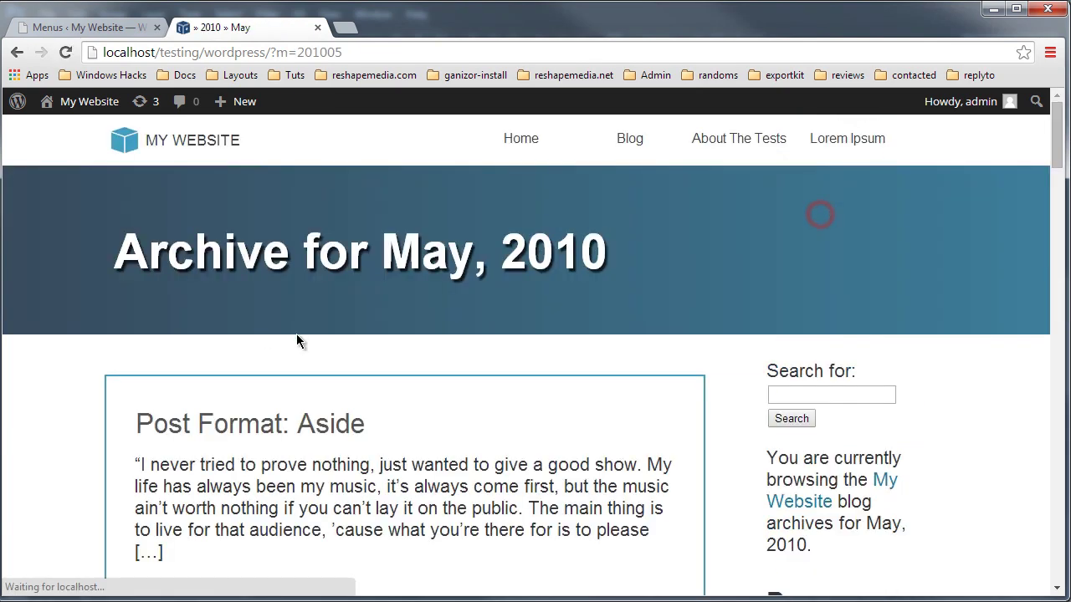
pyautogui.scroll(-3, 643, 405)
pyautogui.scroll(-10, 756, 471)
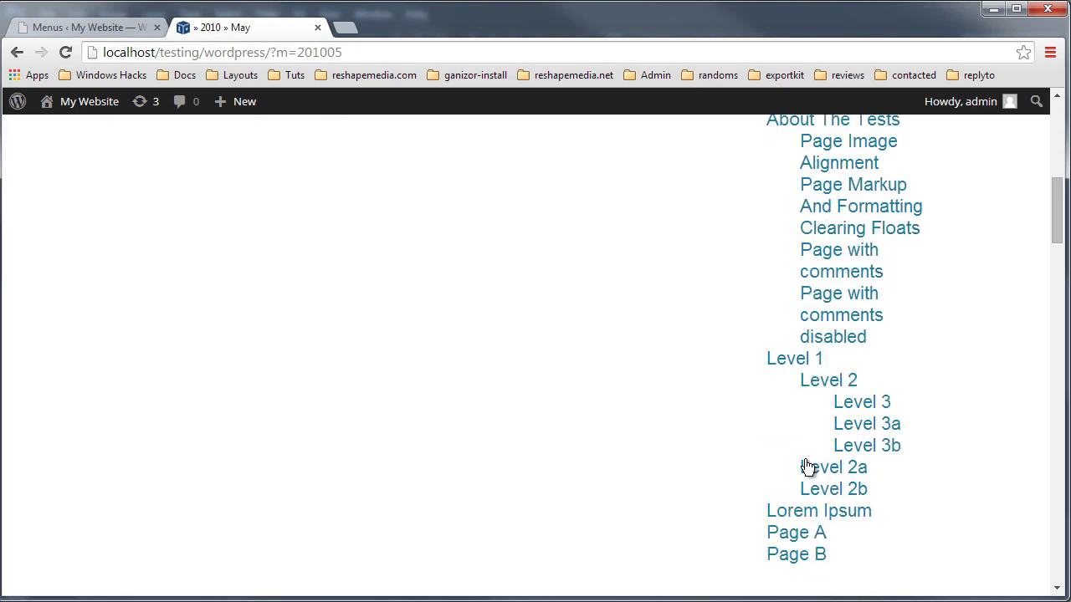
# Step: Open the "Post Format: Audio" post from the July 2010 archive and examine its entry navigation, audio link and sidebar
pyautogui.click(803, 449)
pyautogui.scroll(-4, 808, 471)
pyautogui.click(216, 282)
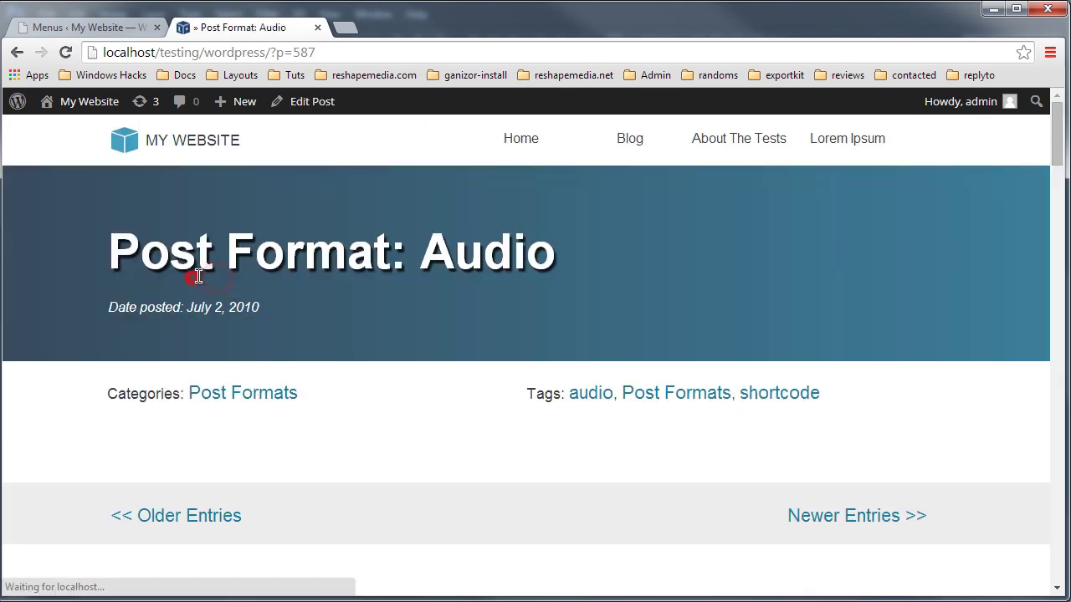
pyautogui.scroll(-5, 455, 401)
pyautogui.scroll(2, 282, 302)
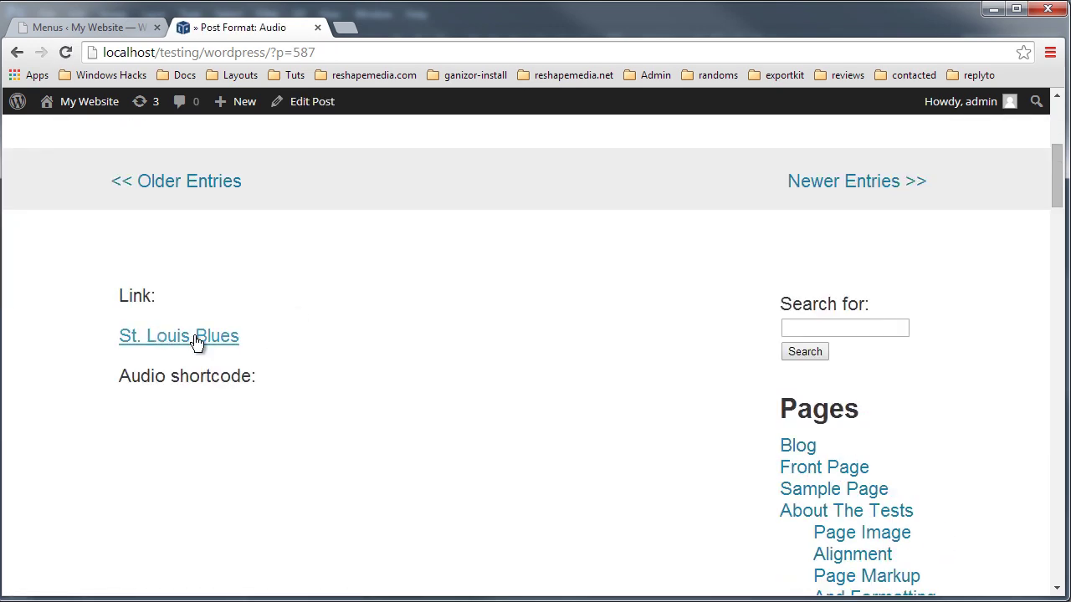
pyautogui.click(414, 335)
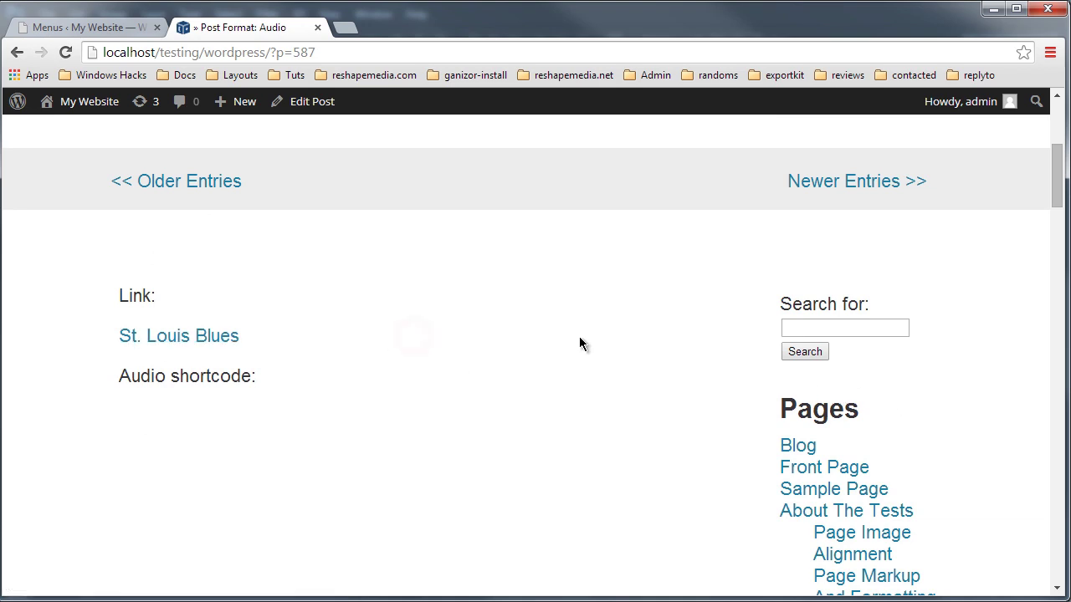
pyautogui.scroll(2, 569, 366)
pyautogui.scroll(-8, 645, 435)
pyautogui.scroll(-3, 650, 439)
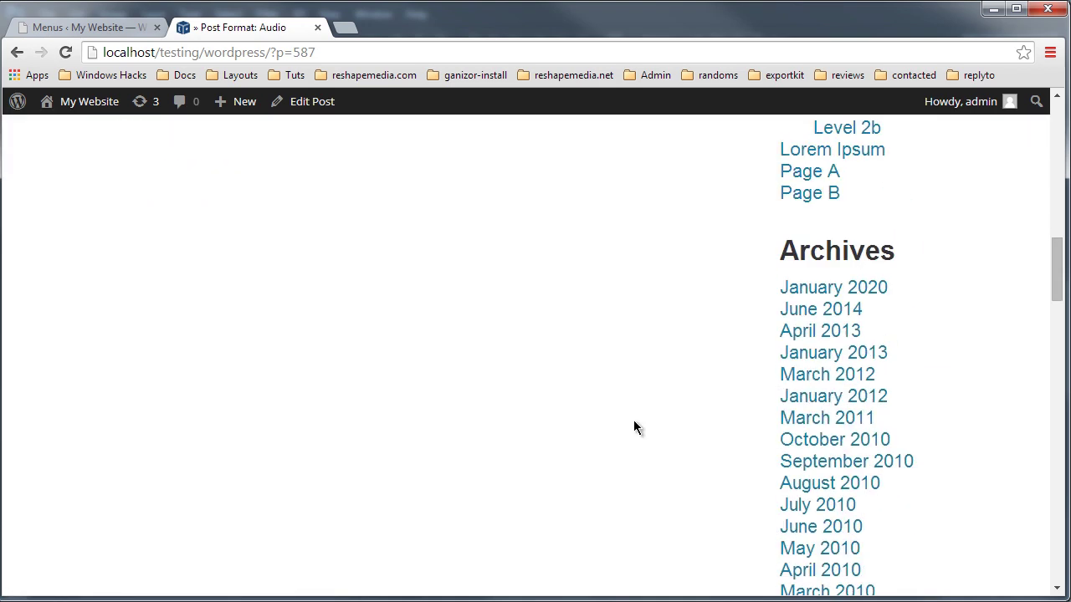
# Step: Open Front Page from the sidebar's page list and examine its content, footer and title banner
pyautogui.scroll(9, 648, 432)
pyautogui.click(841, 471)
pyautogui.scroll(-3, 458, 415)
pyautogui.scroll(-2, 458, 415)
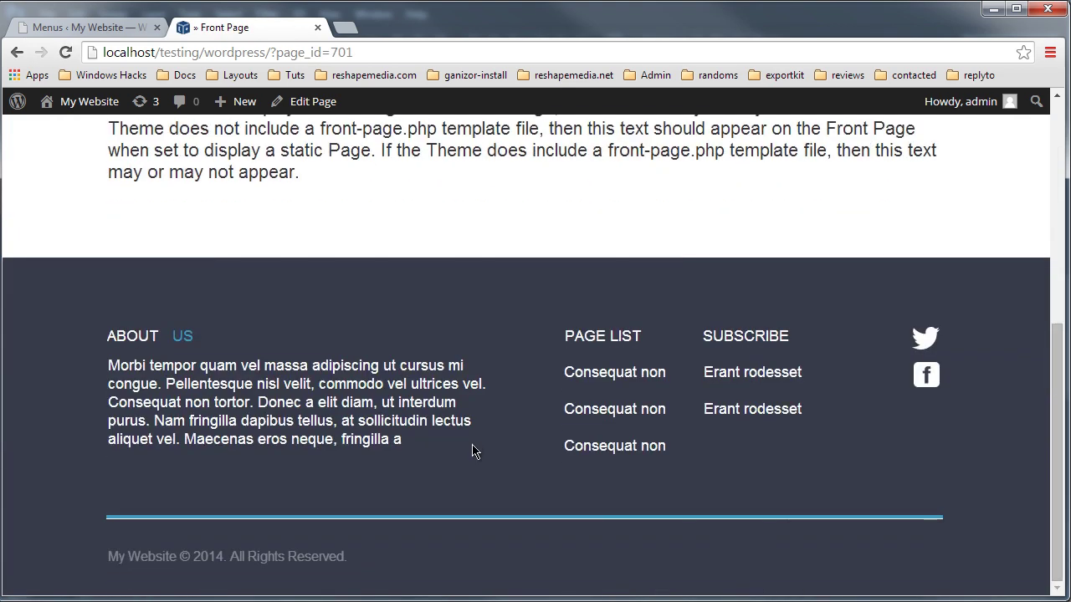
pyautogui.scroll(5, 473, 448)
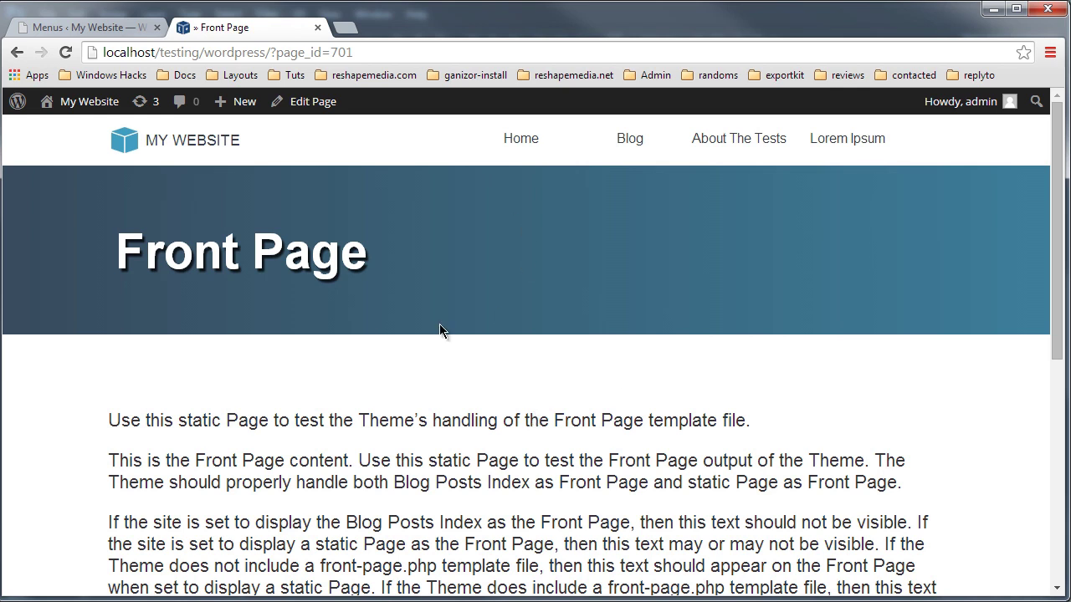
# Step: Return to the WordPress admin and open the Export Kit Theme settings
pyautogui.click(100, 28)
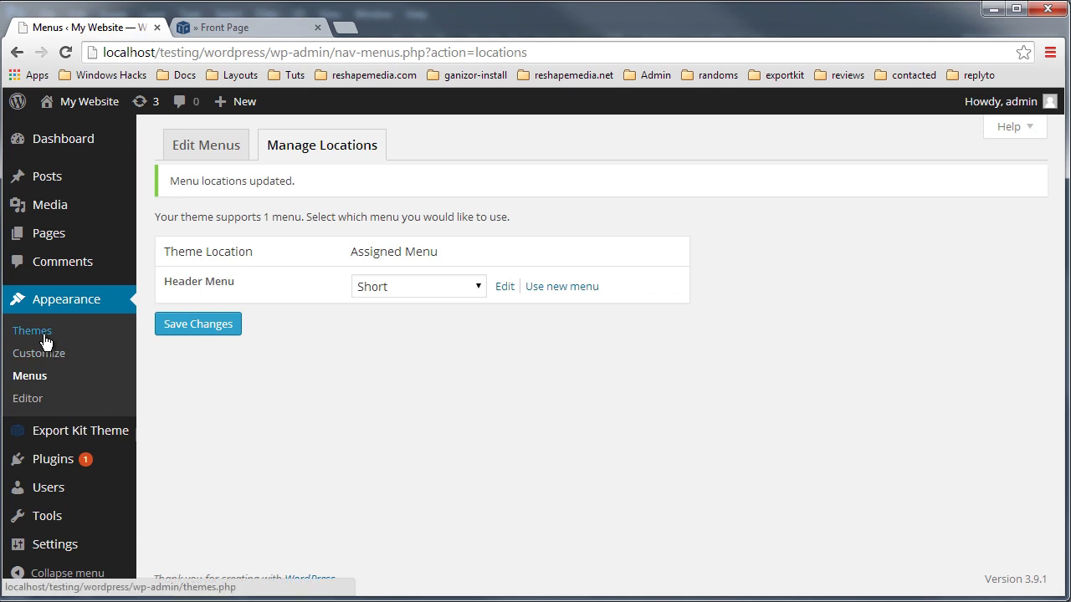
pyautogui.moveTo(76, 430)
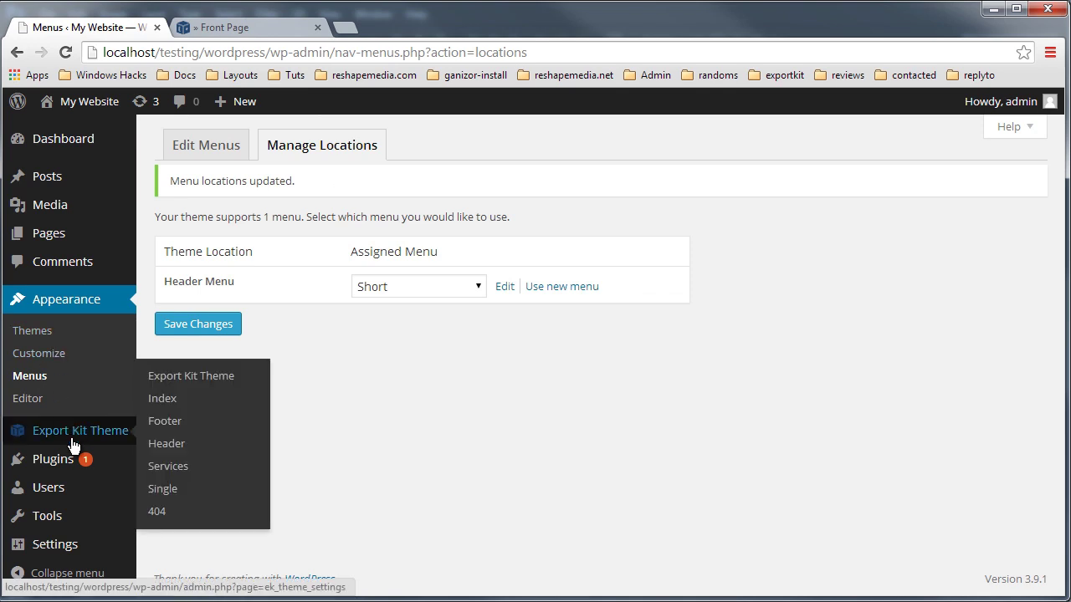
pyautogui.click(74, 433)
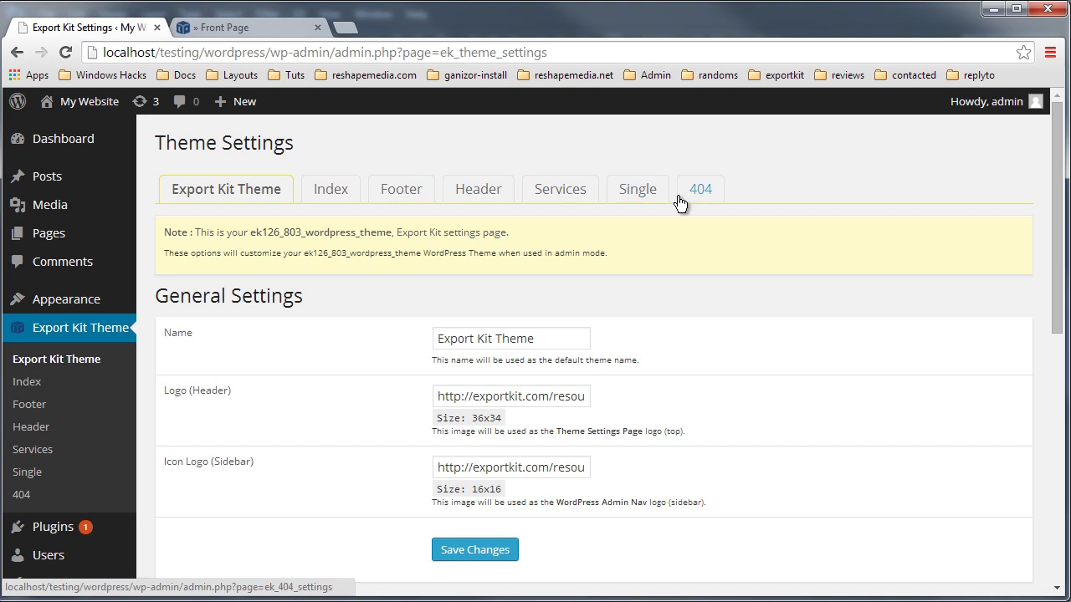
# Step: Review the theme's Index, Footer and Header settings pages
pyautogui.click(338, 203)
pyautogui.click(414, 196)
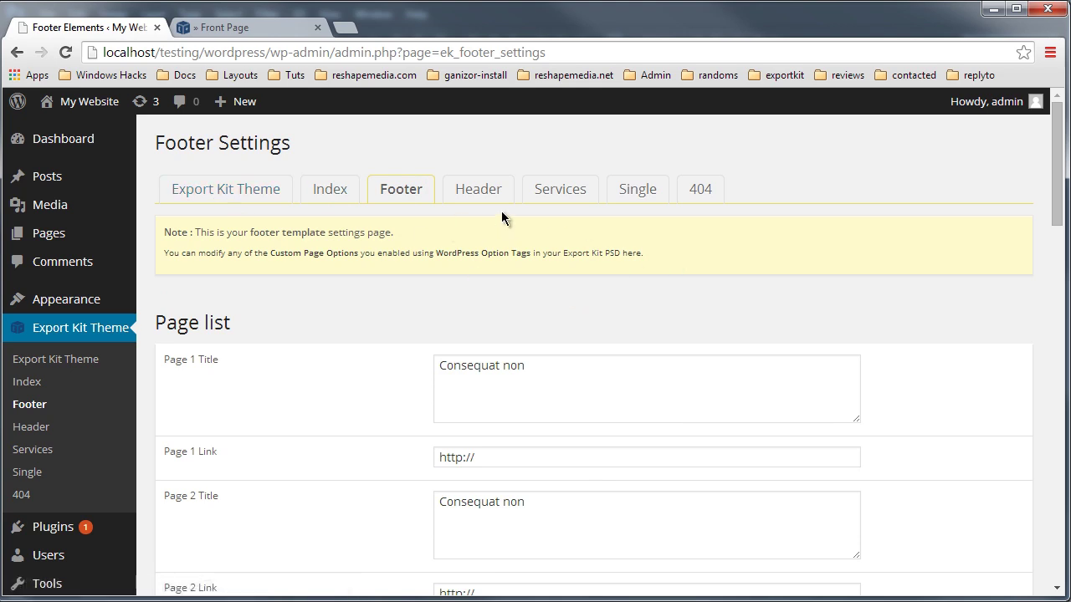
pyautogui.click(483, 187)
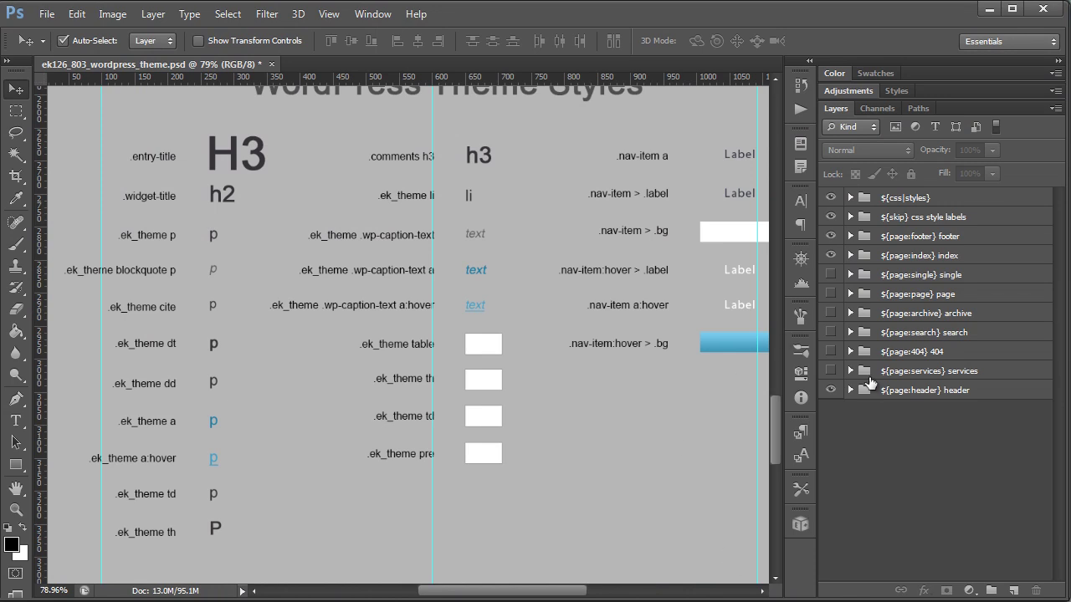
# Step: Switch to Photoshop, expand the ${page:header} header group and examine the header's logo, blog name and navigation in the design
pyautogui.click(899, 398)
pyautogui.click(850, 390)
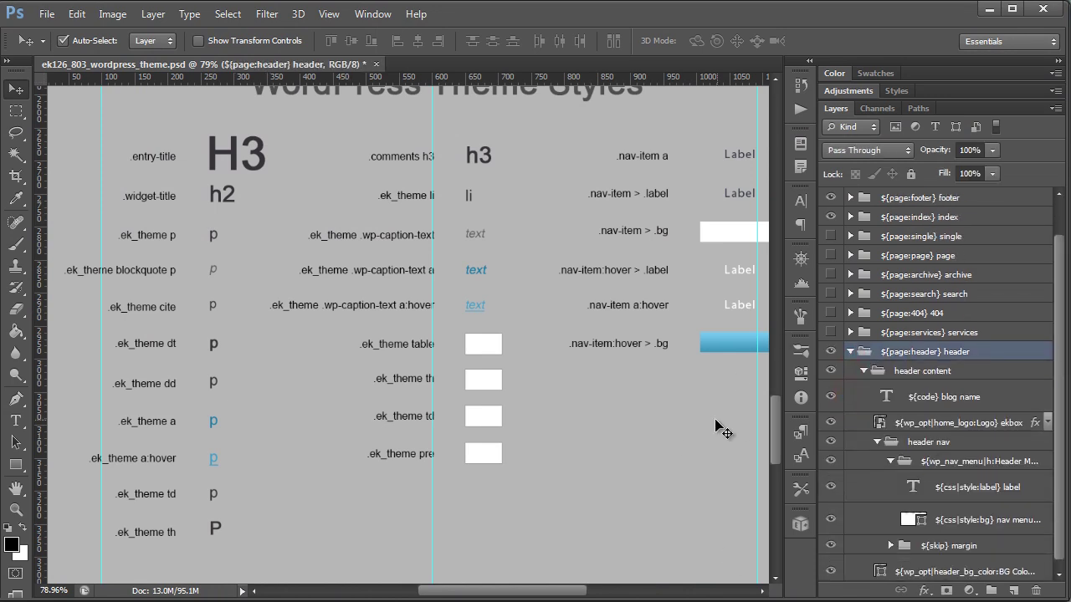
pyautogui.scroll(-5, 470, 324)
pyautogui.scroll(5, 425, 139)
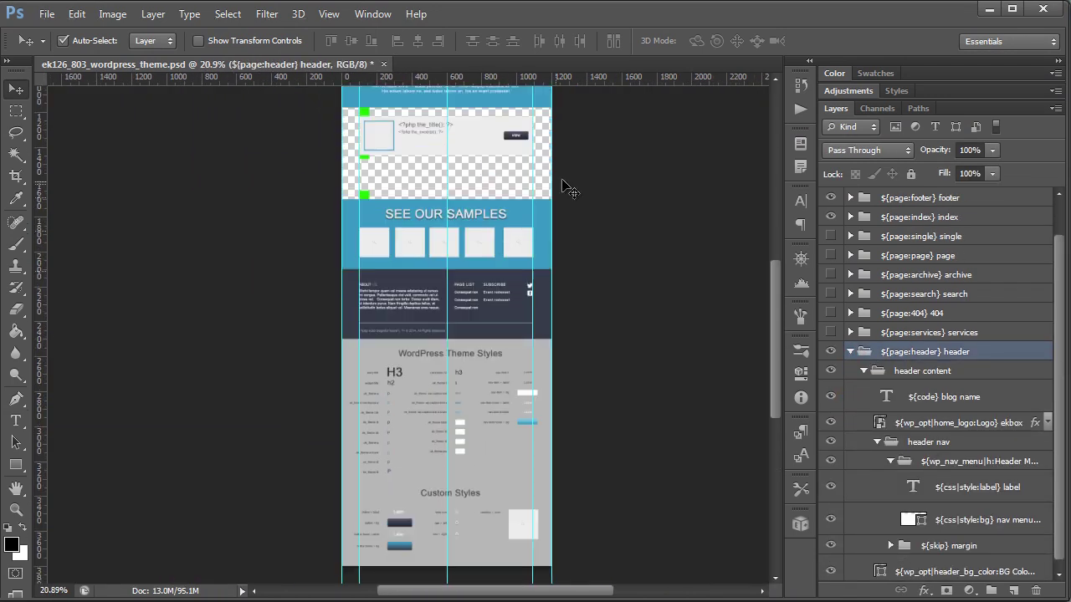
pyautogui.scroll(3, 530, 149)
pyautogui.scroll(4, 401, 175)
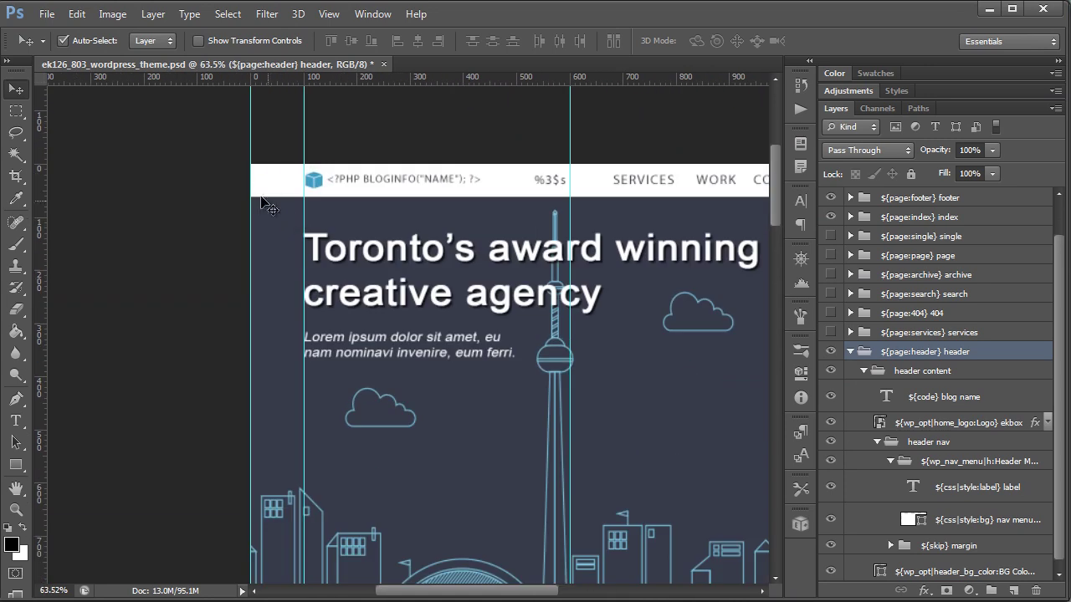
# Step: Examine the header background layer's ${wp_opt|header_bg_color:BG Color} tag and select the logo layer in the design
pyautogui.click(341, 209)
pyautogui.doubleClick(983, 565)
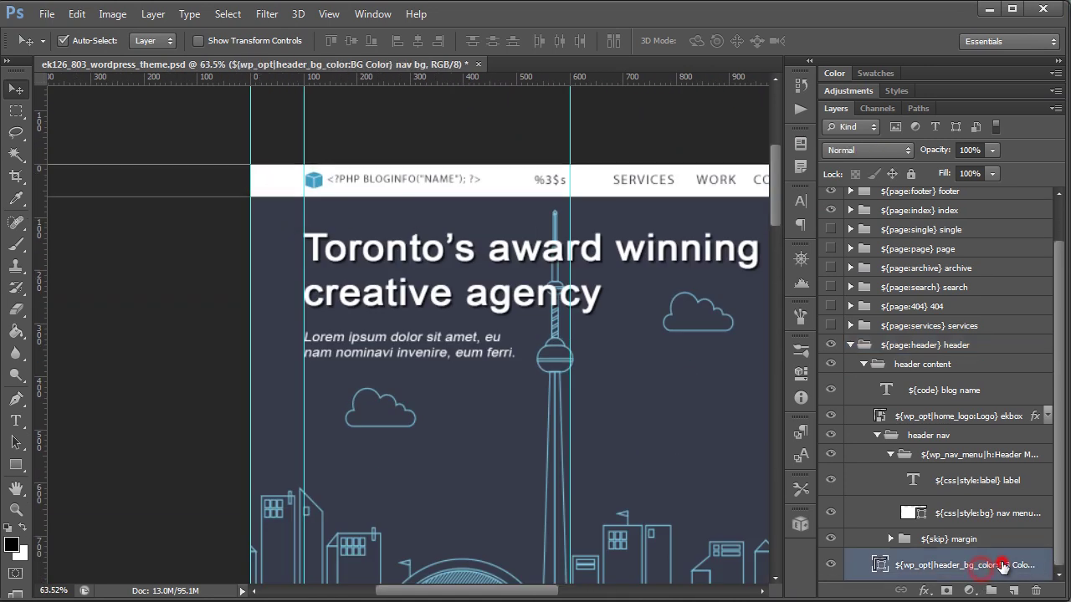
pyautogui.moveTo(972, 565); pyautogui.dragTo(1008, 565)
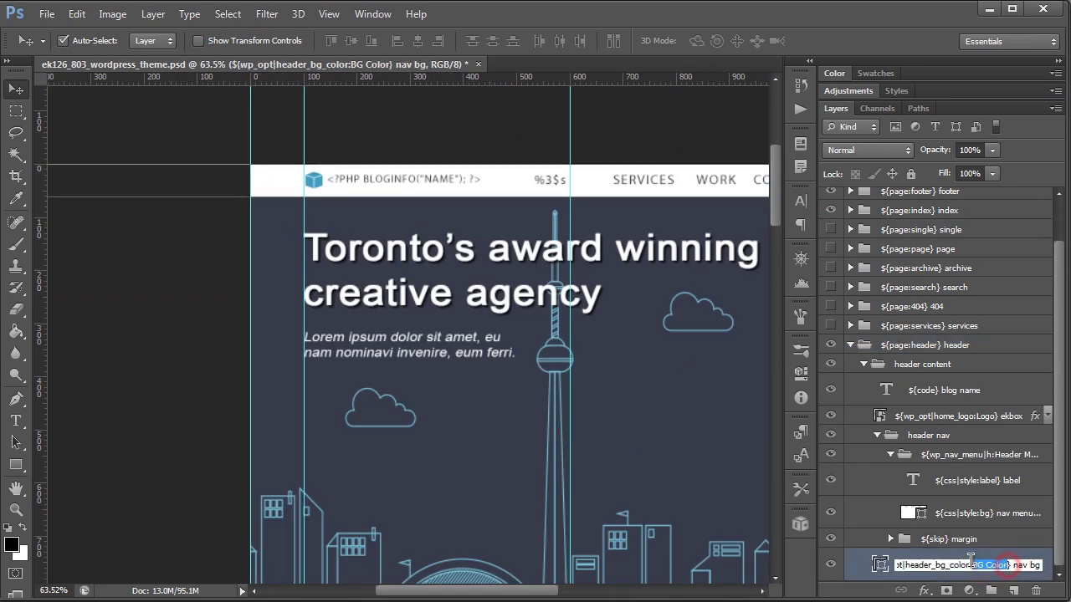
pyautogui.click(308, 183)
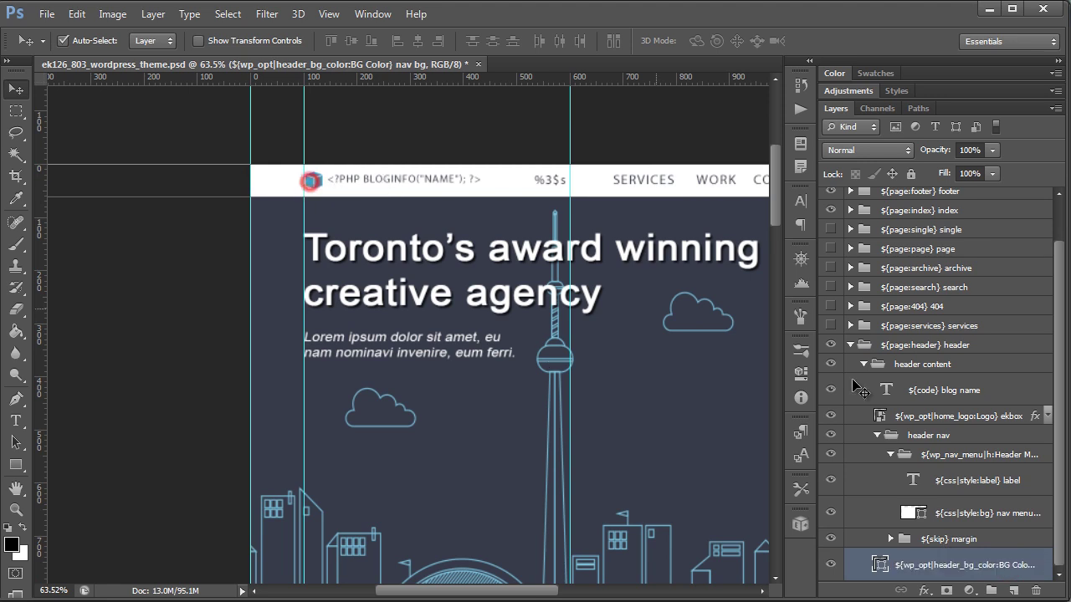
pyautogui.click(312, 180)
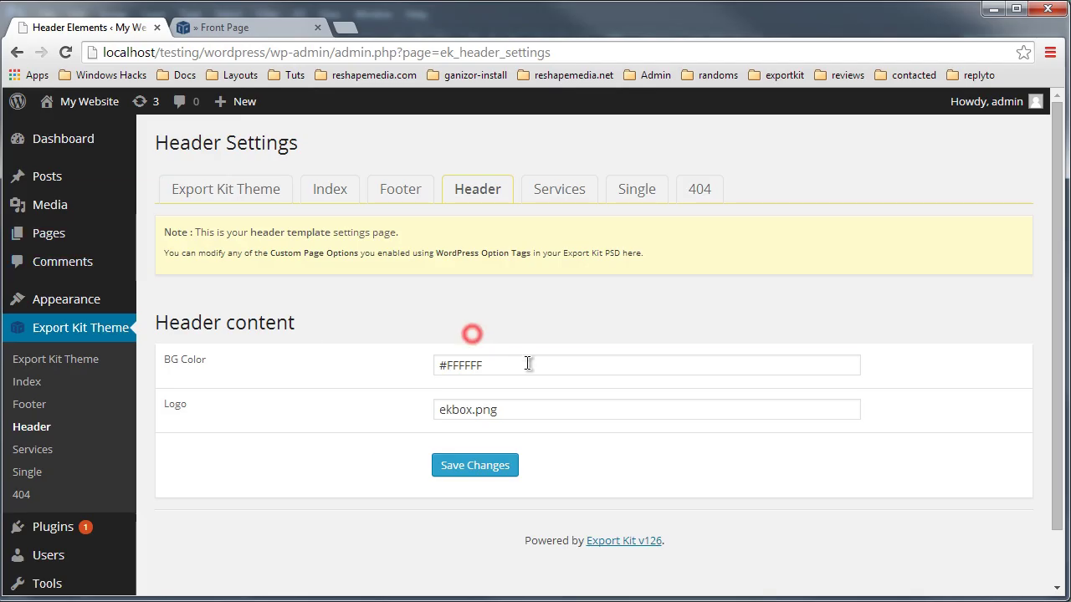
# Step: Switch to the browser and examine the BG Color and Logo values in the theme's Header Settings
pyautogui.tripleClick(528, 363)
pyautogui.click(535, 408)
pyautogui.tripleClick(592, 407)
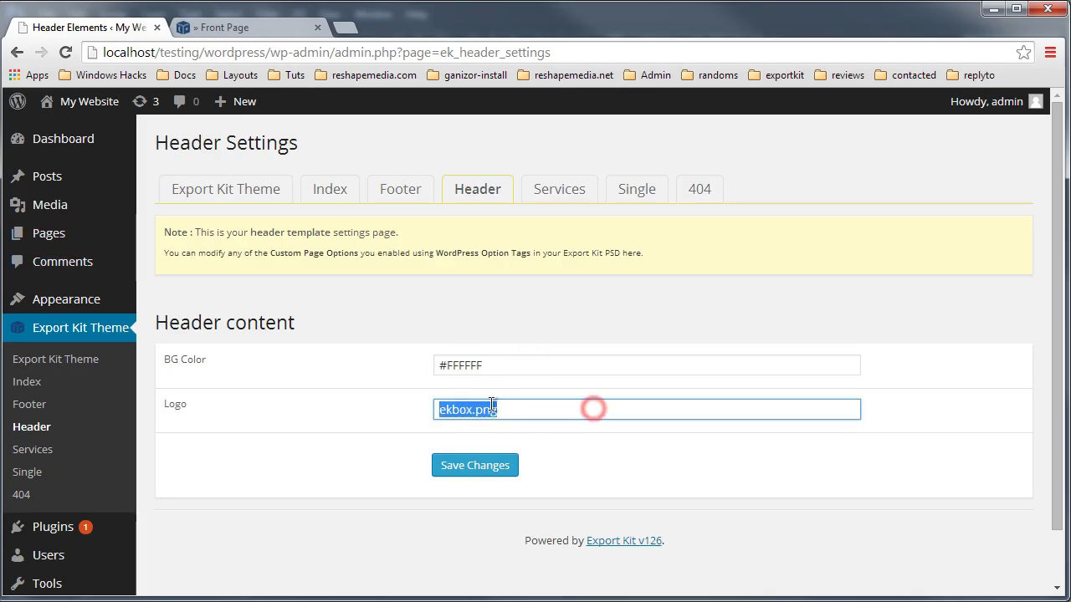
# Step: Change the theme name to My Theme in the General Settings and save the changes
pyautogui.click(224, 189)
pyautogui.scroll(-2, 539, 263)
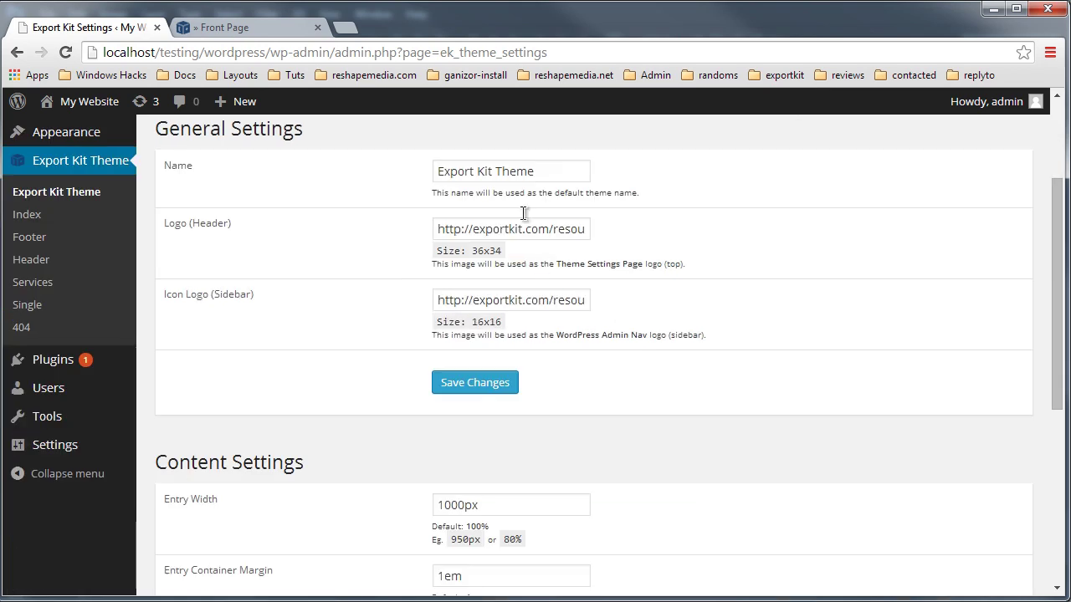
pyautogui.tripleClick(542, 173)
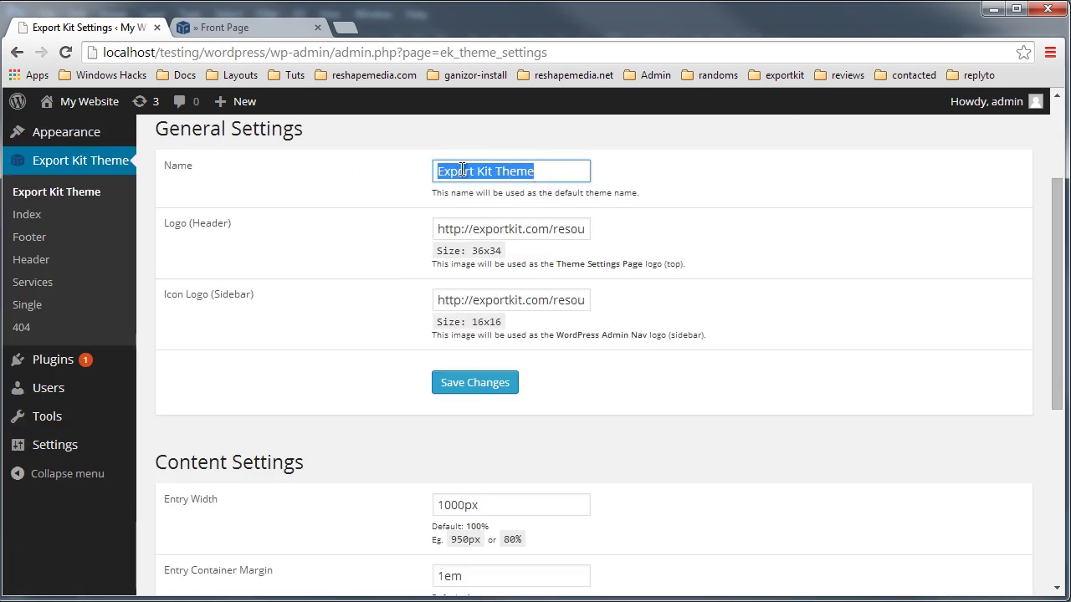
pyautogui.write('My')
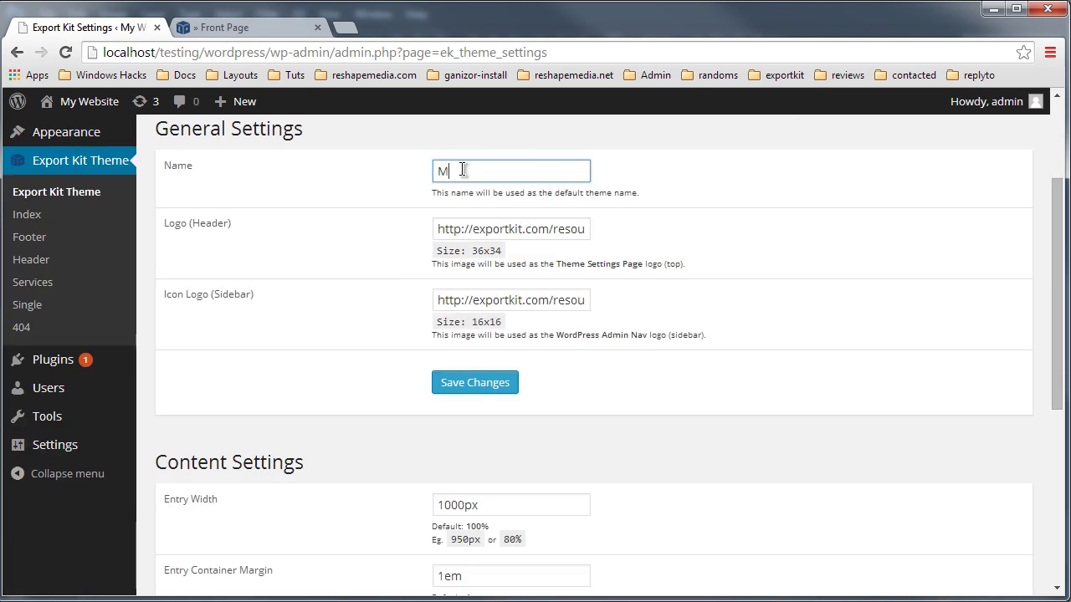
pyautogui.click(483, 384)
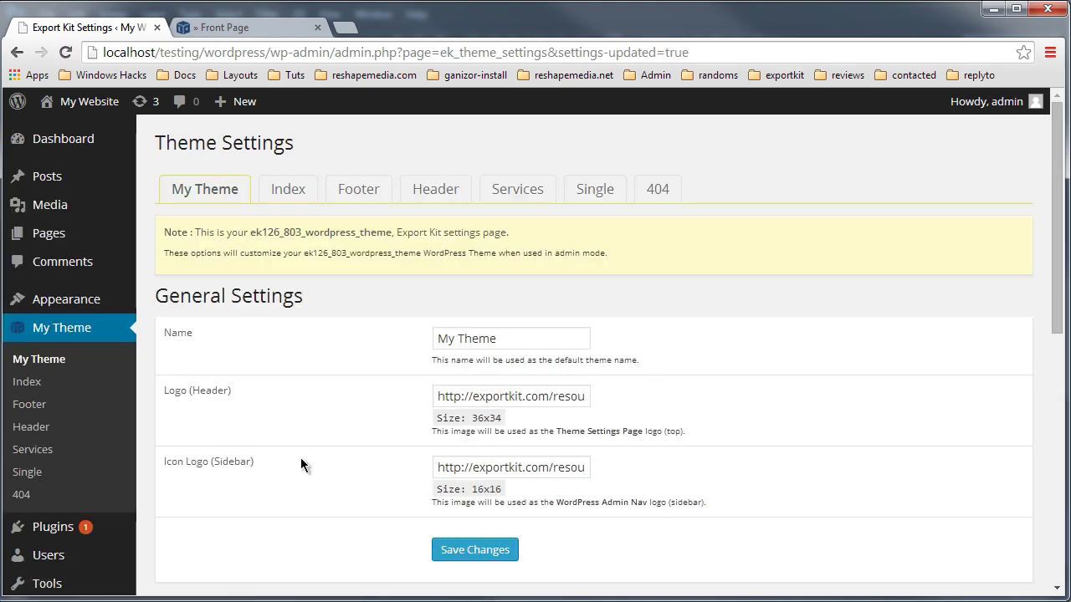
# Step: Review the Content Settings and Export Kit Defaults sections of the theme settings page
pyautogui.scroll(-5, 335, 433)
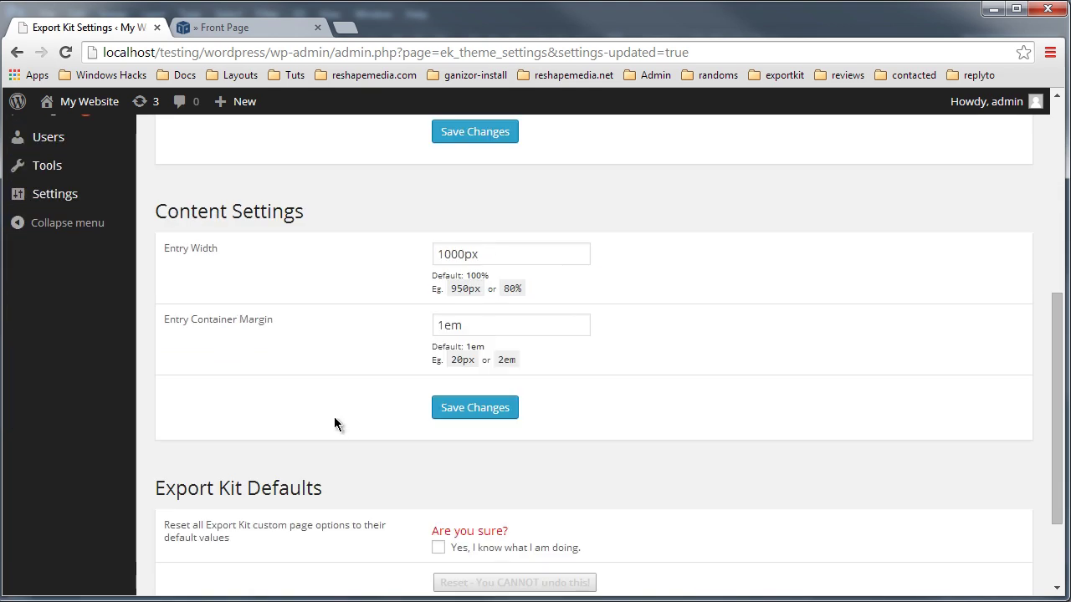
pyautogui.scroll(-2, 519, 418)
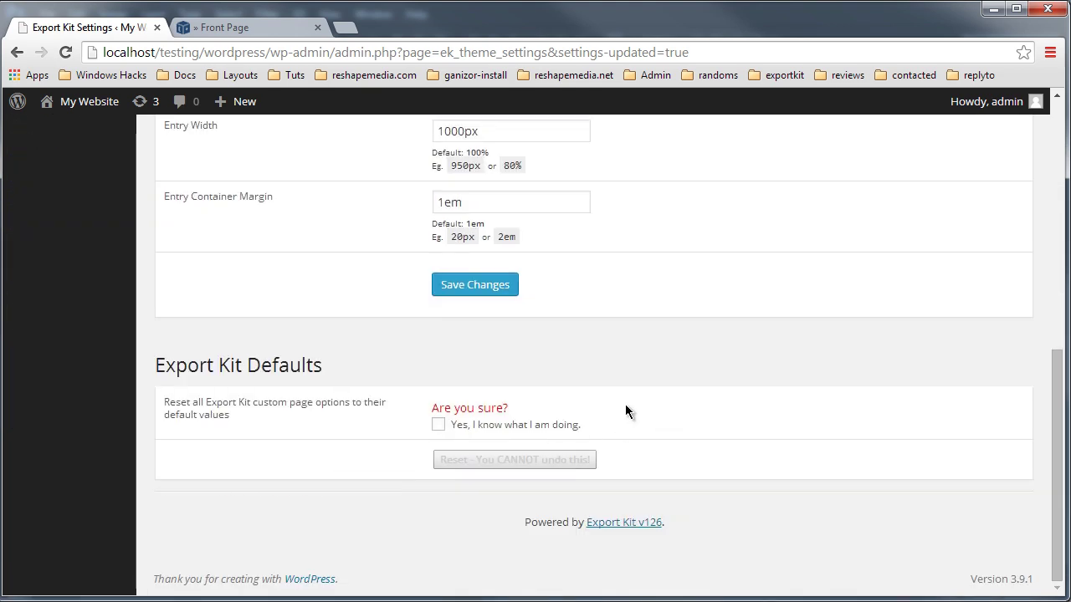
pyautogui.scroll(10, 683, 355)
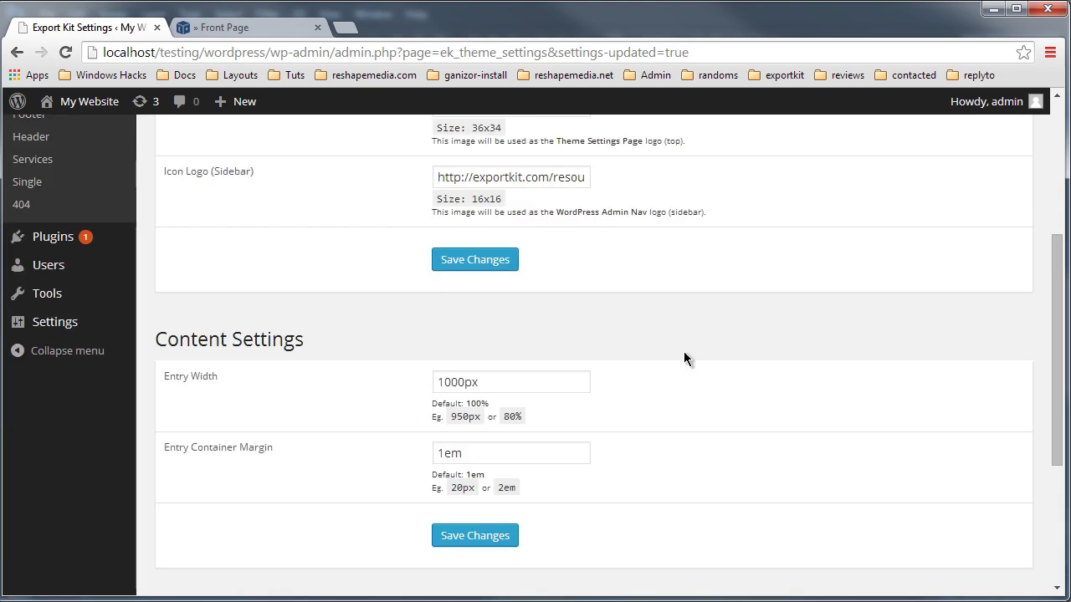
pyautogui.scroll(-1, 682, 355)
pyautogui.scroll(1, 493, 362)
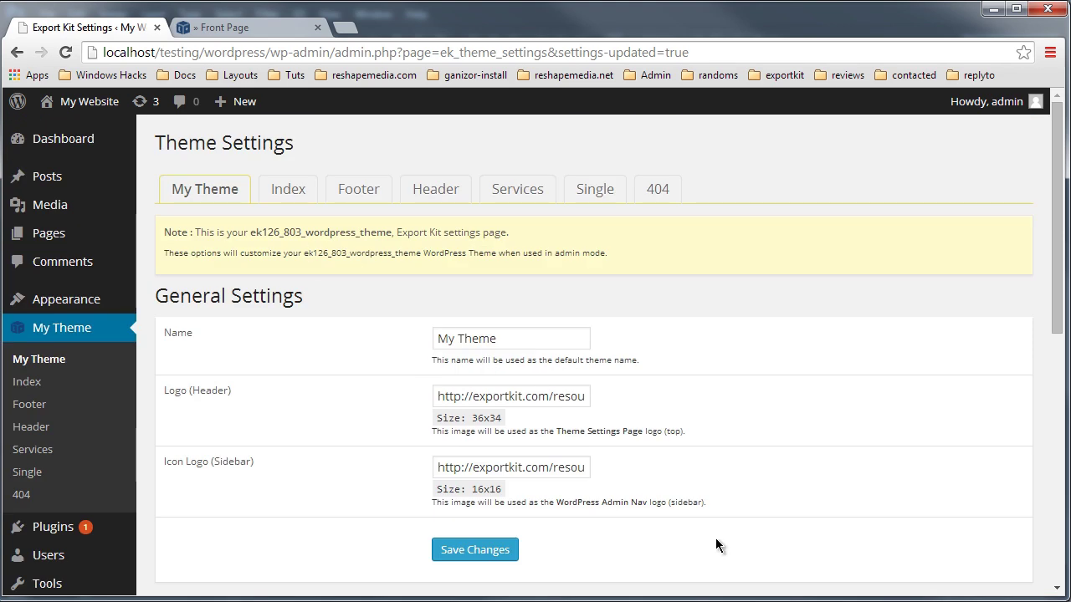
# Step: Open the theme's Index settings and review its sections, ending at the Index header description and title
pyautogui.click(283, 200)
pyautogui.scroll(-2, 334, 356)
pyautogui.scroll(-12, 348, 366)
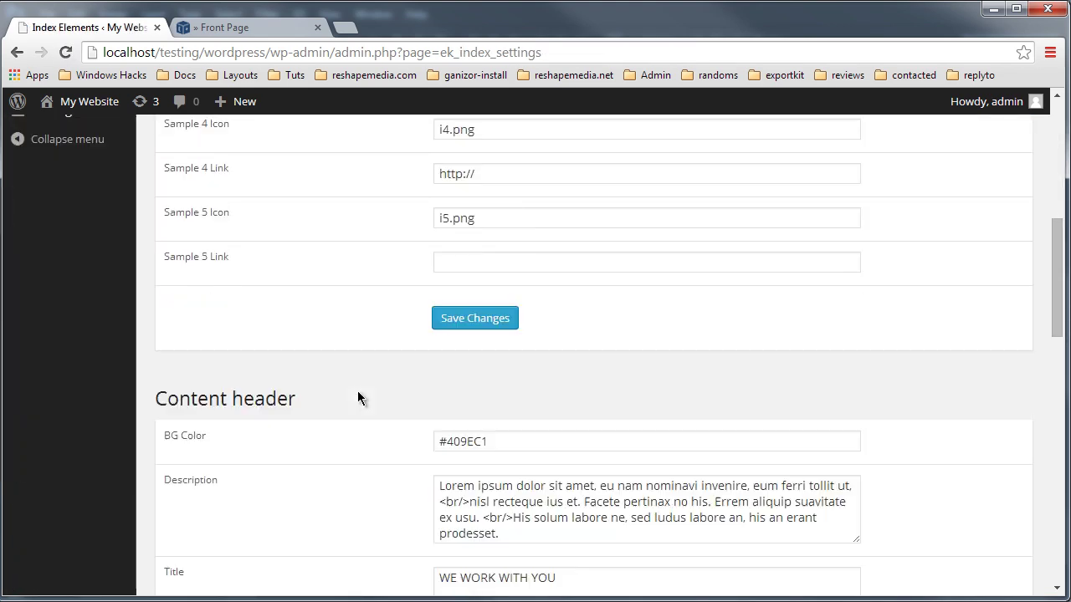
pyautogui.scroll(-5, 365, 436)
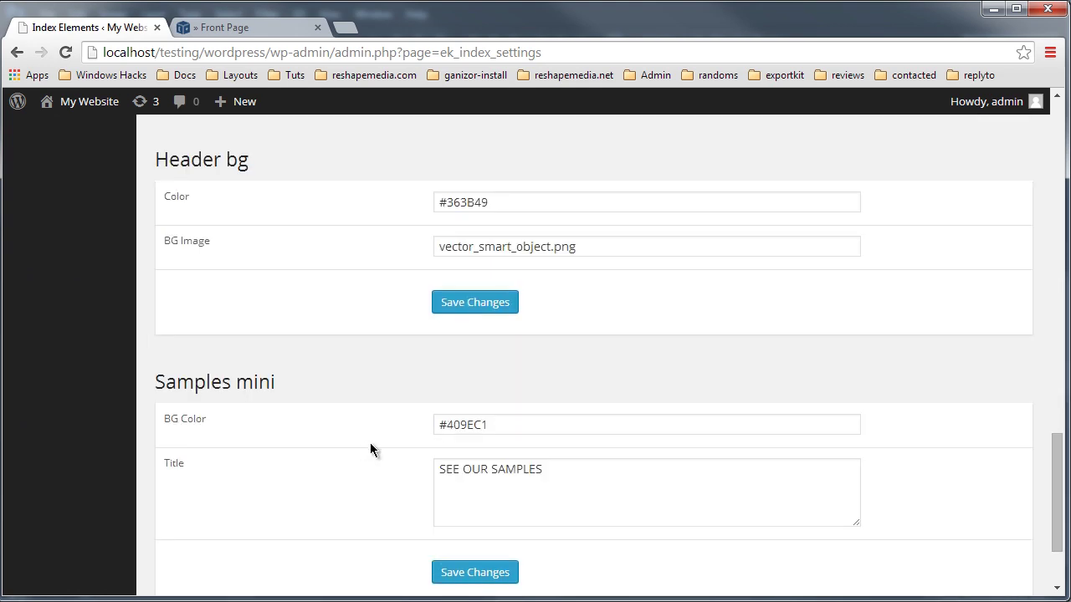
pyautogui.scroll(15, 828, 410)
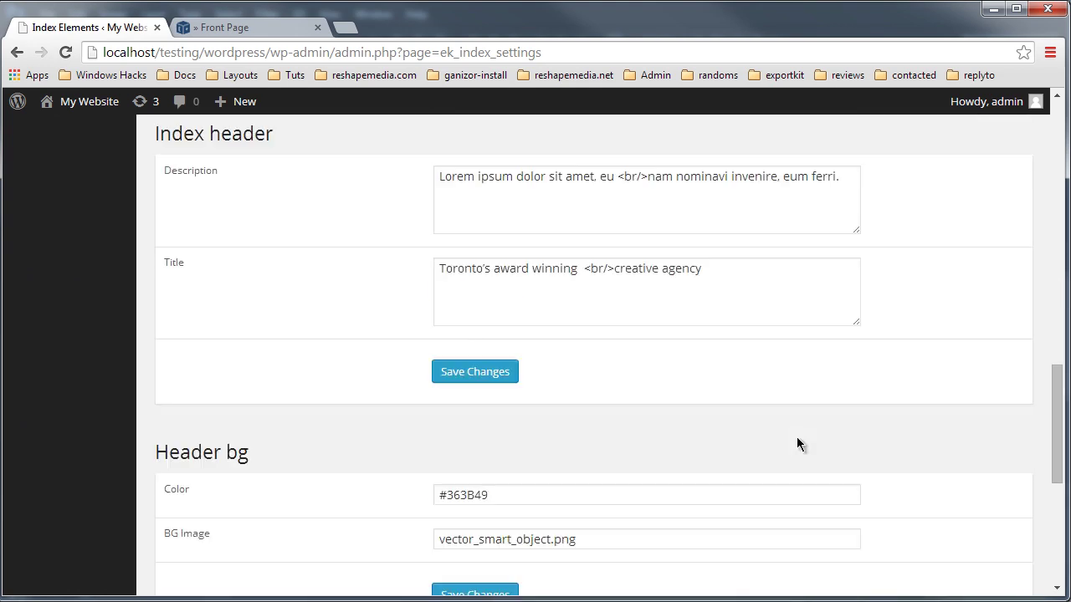
pyautogui.scroll(5, 796, 429)
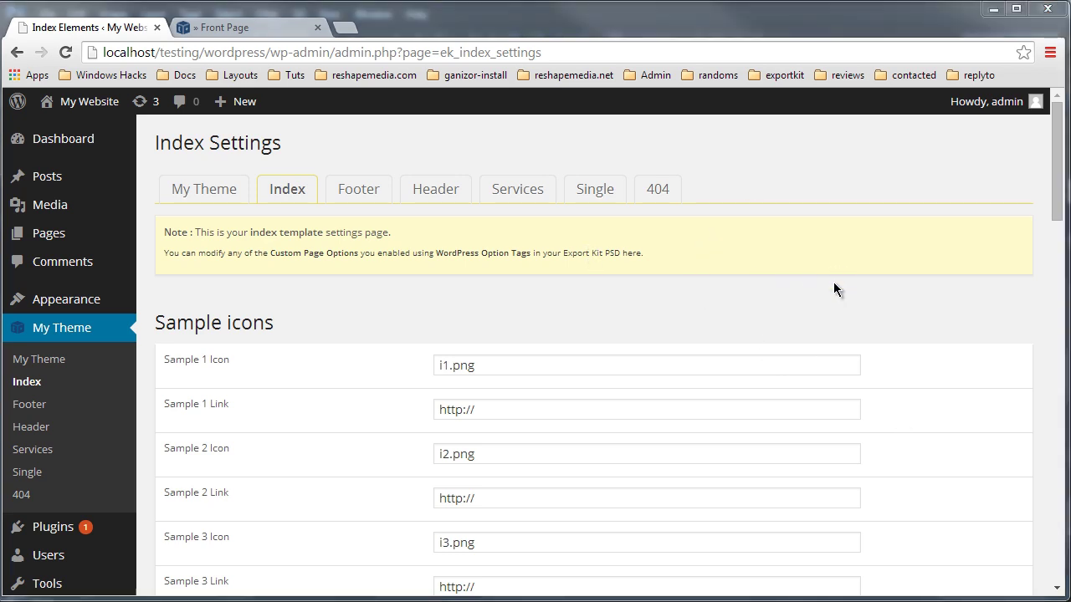
pyautogui.scroll(-15, 825, 280)
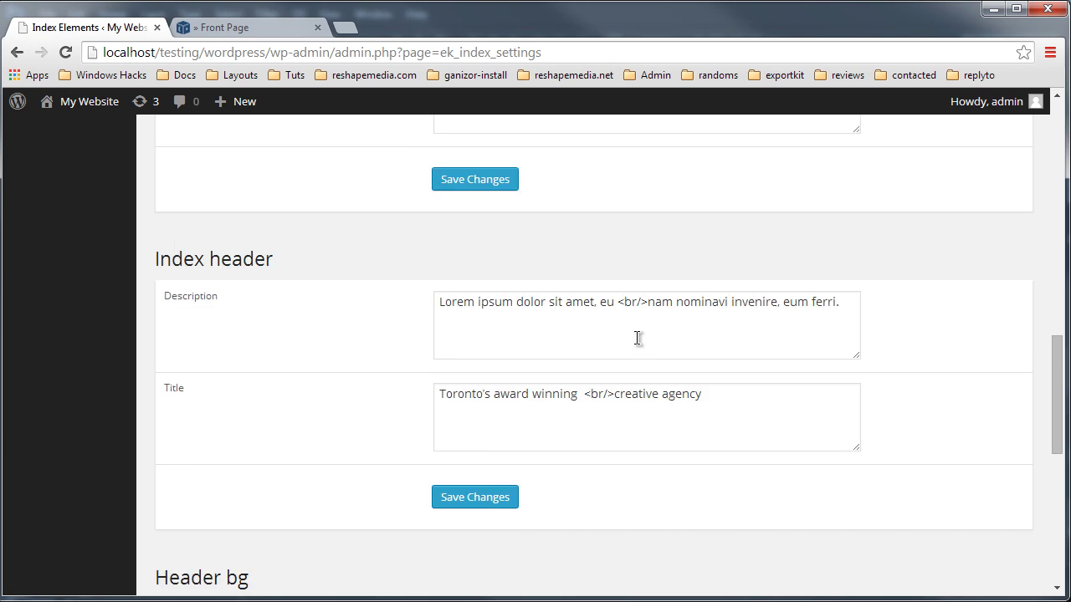
pyautogui.scroll(5, 637, 373)
pyautogui.scroll(-2, 353, 486)
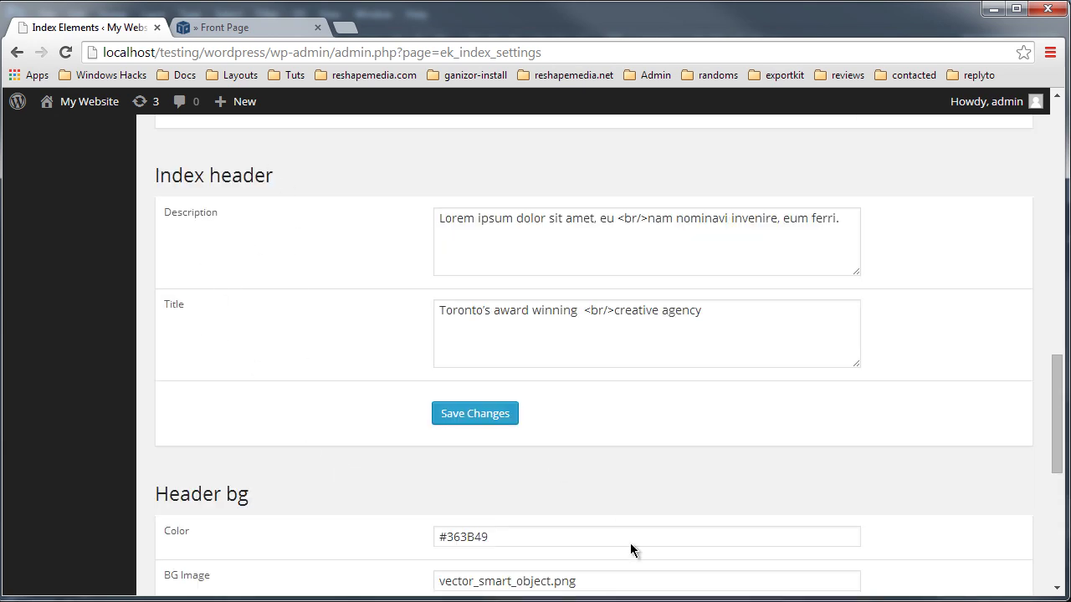
# Step: Switch to Photoshop, select the large headline text and examine its option tag within the index header group
pyautogui.hotkey('alt', 'Tab')
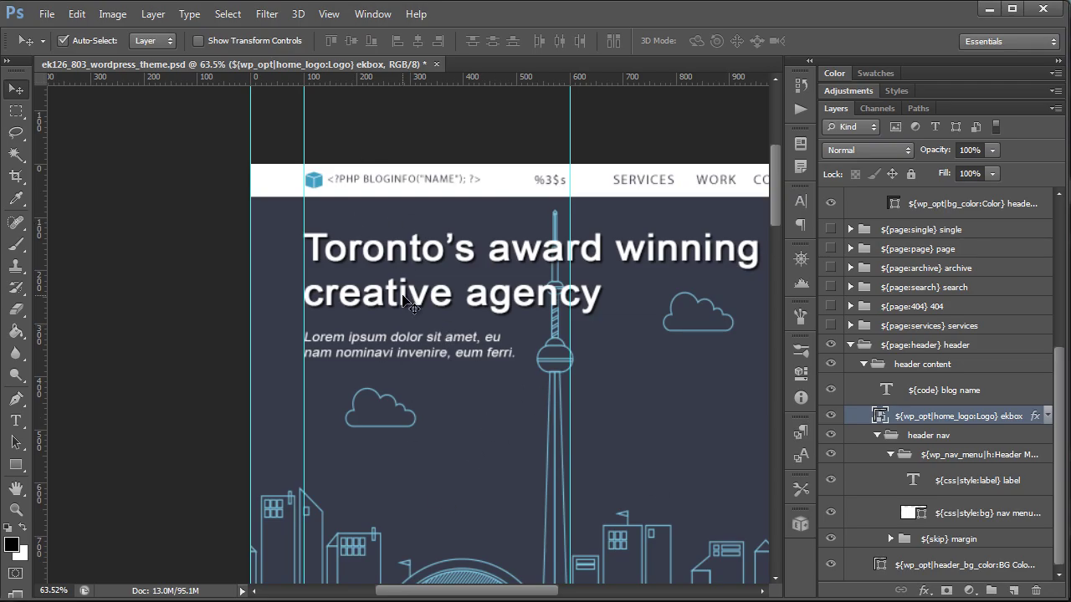
pyautogui.click(381, 256)
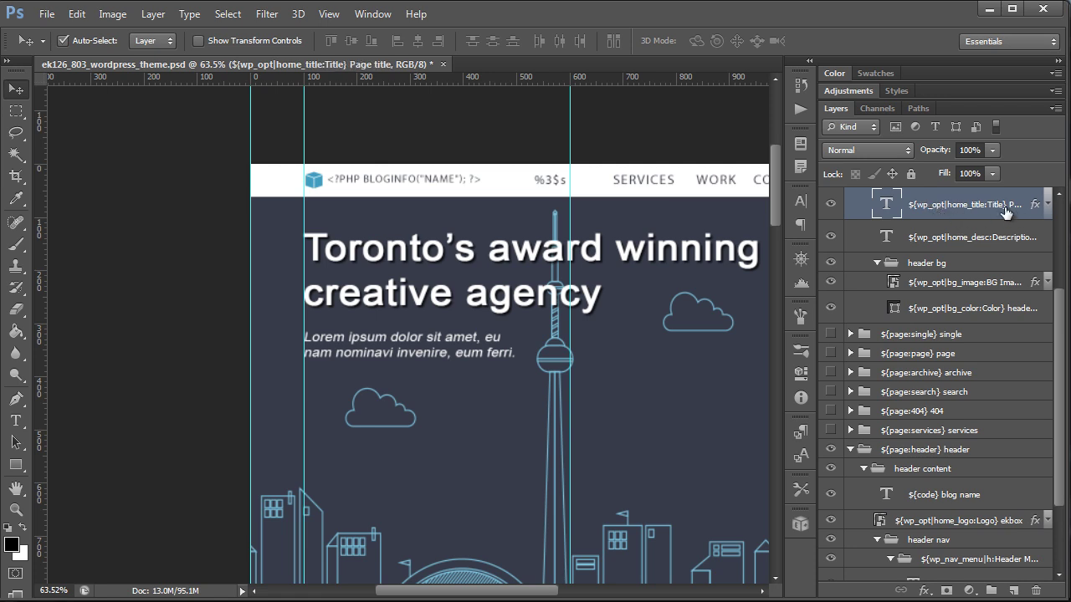
pyautogui.scroll(3, 962, 276)
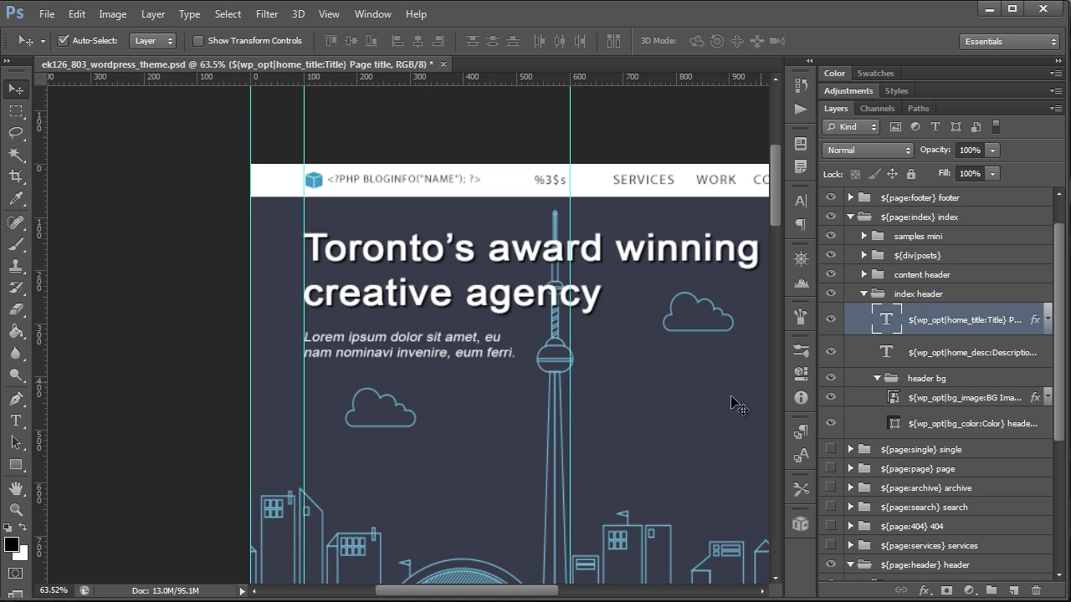
# Step: Return to the browser, load the site's home page at localhost/testing/wordpress/ and examine its headline
pyautogui.hotkey('alt', 'Tab')
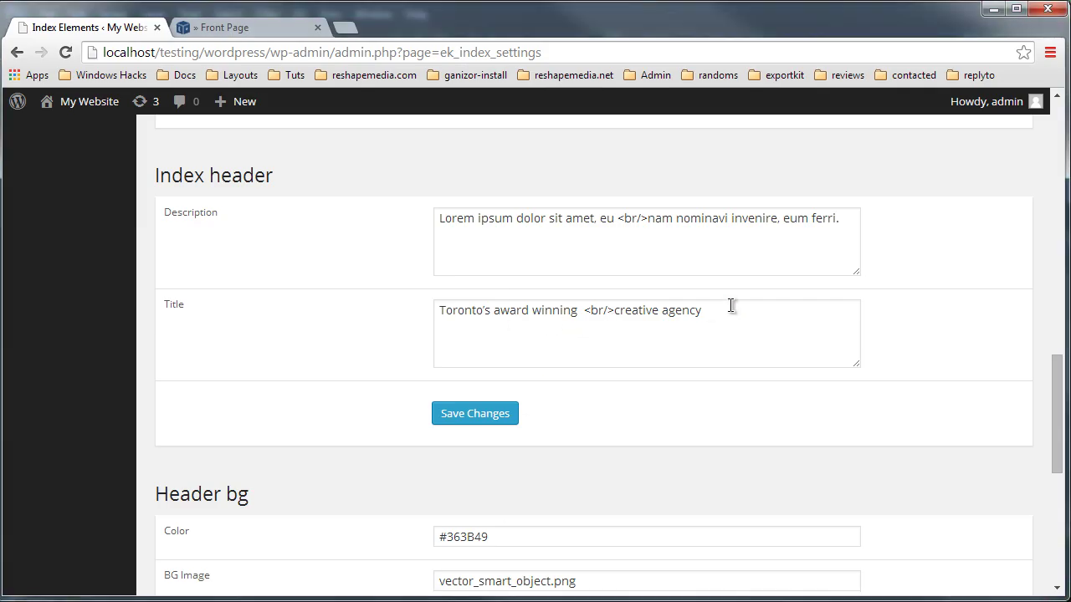
pyautogui.click(264, 33)
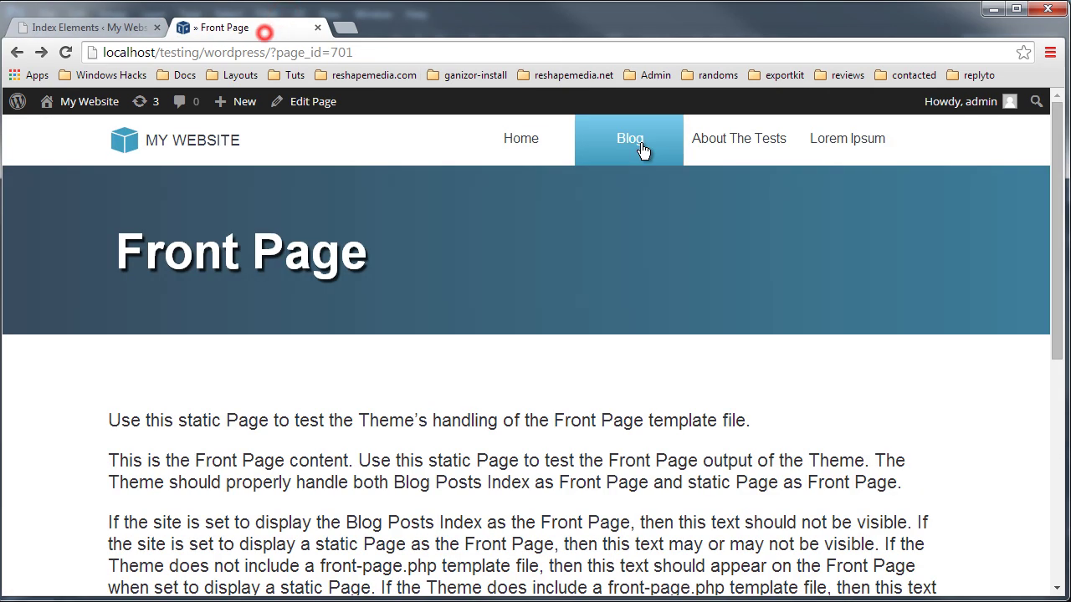
pyautogui.moveTo(271, 53); pyautogui.dragTo(617, 46)
pyautogui.press('BackSpace')
pyautogui.press('Return')
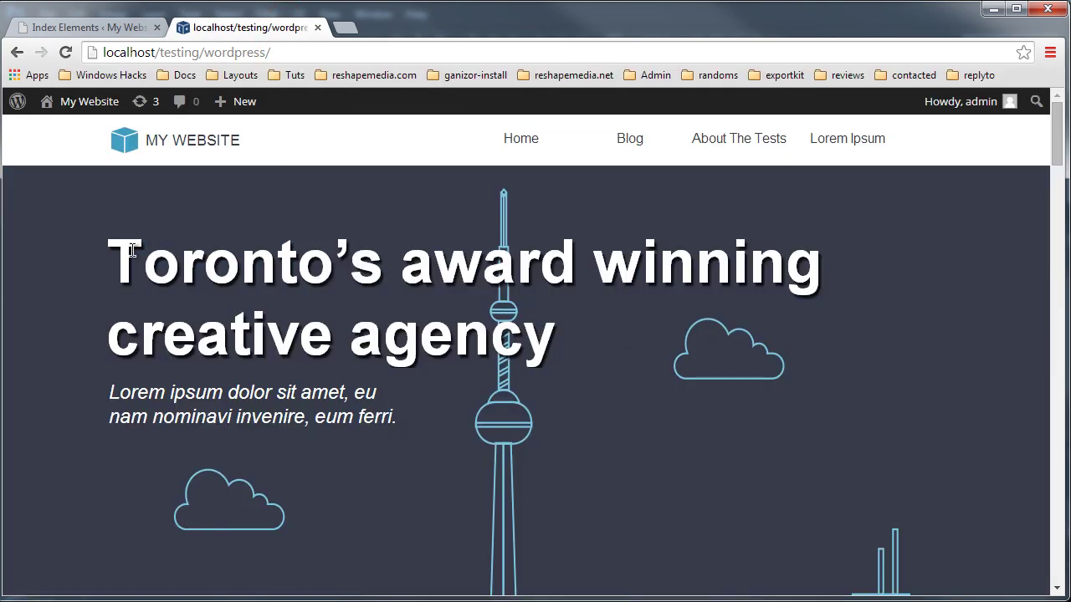
pyautogui.moveTo(588, 343); pyautogui.dragTo(114, 245)
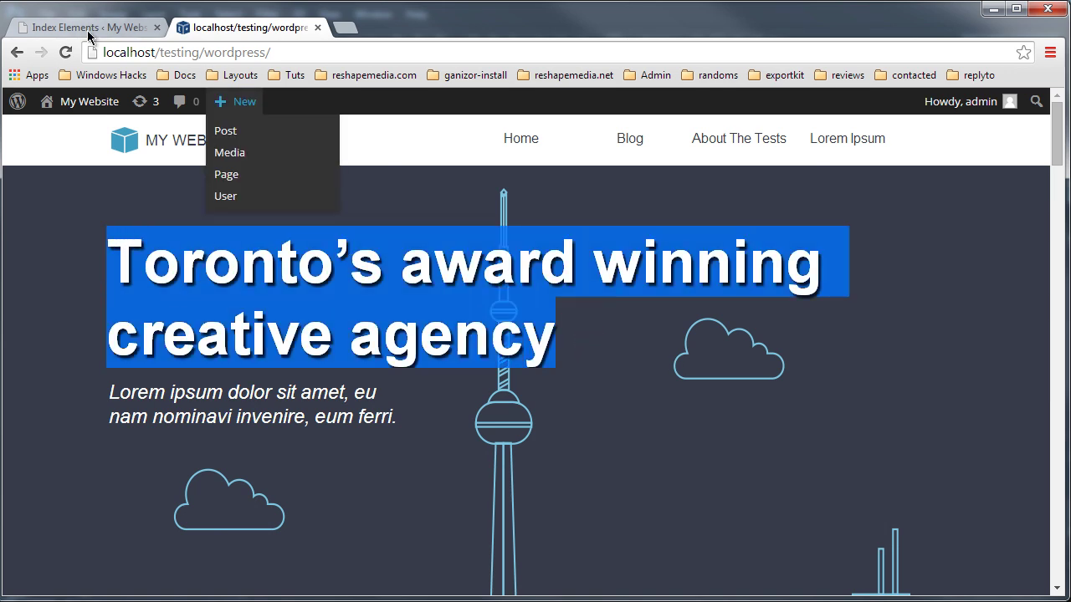
# Step: Replace the Index header title with "My new WordPress <br/>Blog, oh yea!" in the Index settings and save the changes
pyautogui.click(80, 28)
pyautogui.doubleClick(536, 328)
pyautogui.tripleClick(765, 329)
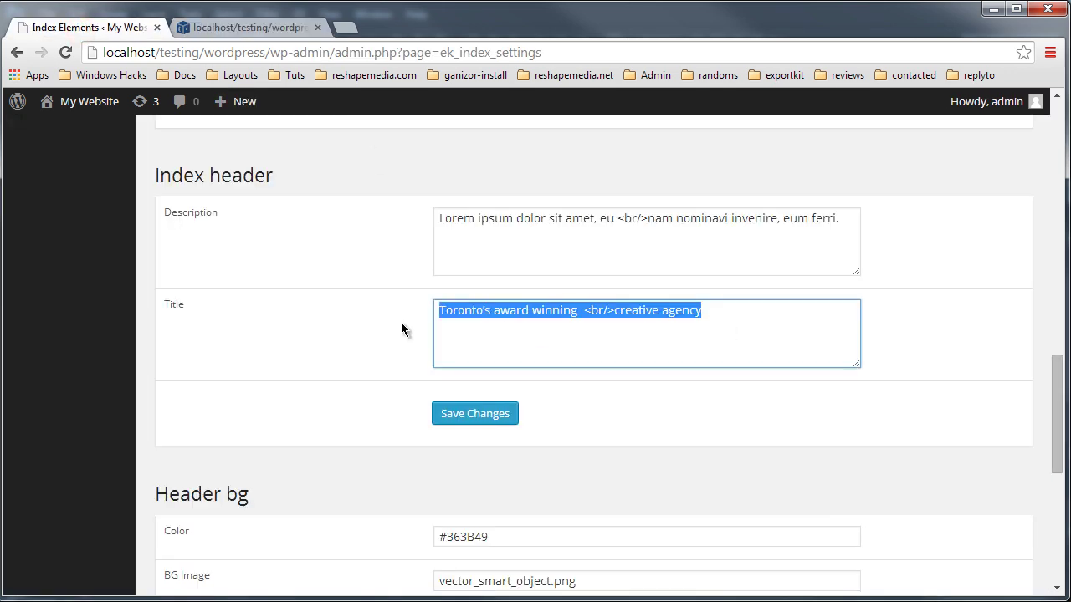
pyautogui.write('My new wo')
pyautogui.press('BackSpace')
pyautogui.press('BackSpace')
pyautogui.write('WordPress <br/>Blog, oh yea!')
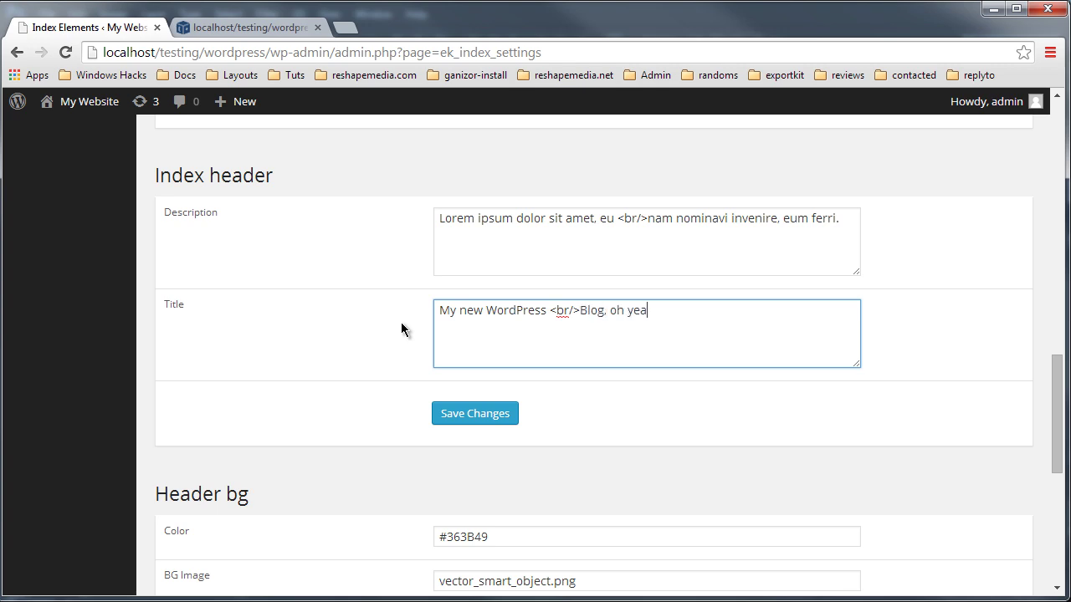
pyautogui.click(489, 413)
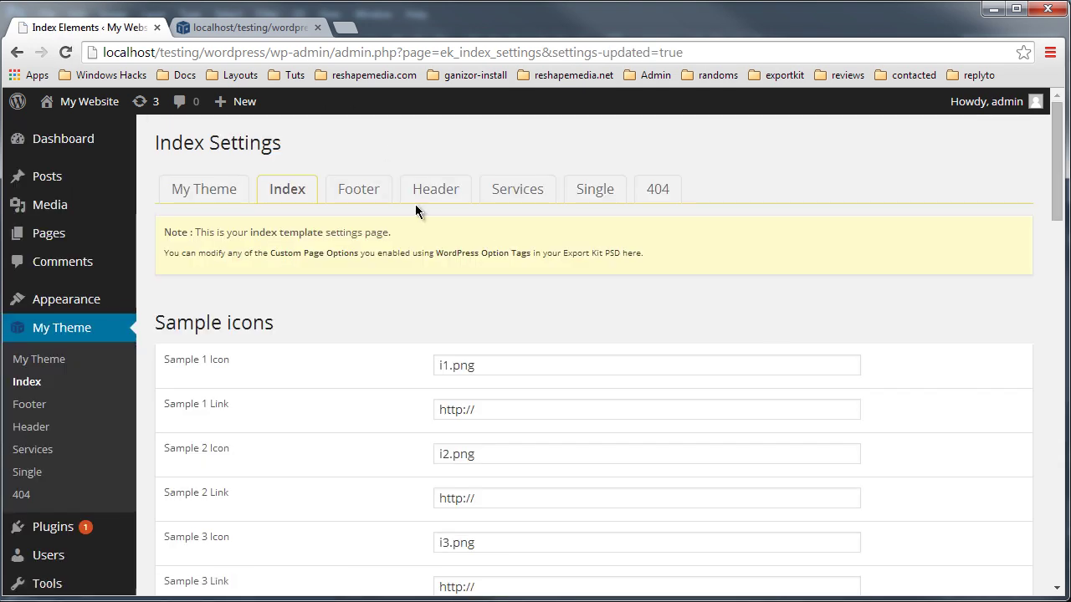
pyautogui.scroll(-12, 565, 279)
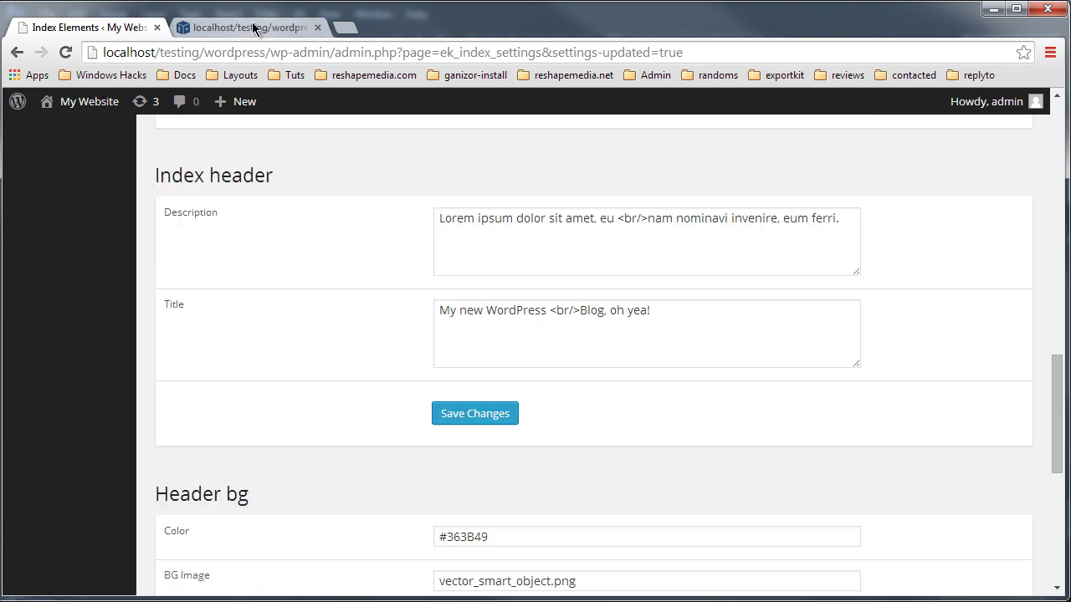
# Step: Reload the site's home page, check the headline text, and return to the Index settings
pyautogui.click(270, 23)
pyautogui.click(381, 52)
pyautogui.press('Return')
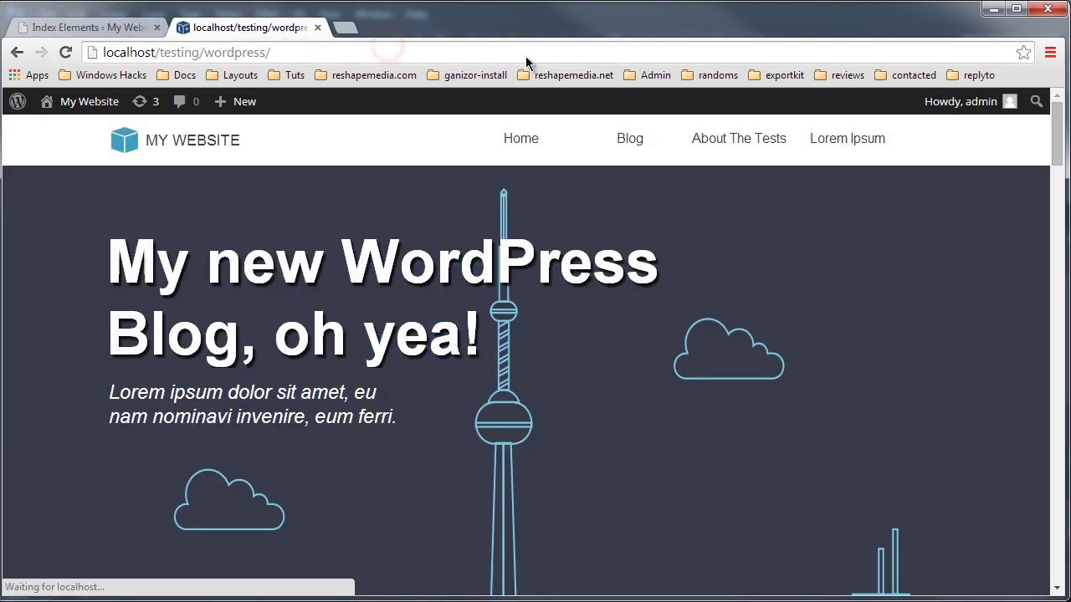
pyautogui.moveTo(121, 251); pyautogui.dragTo(482, 335)
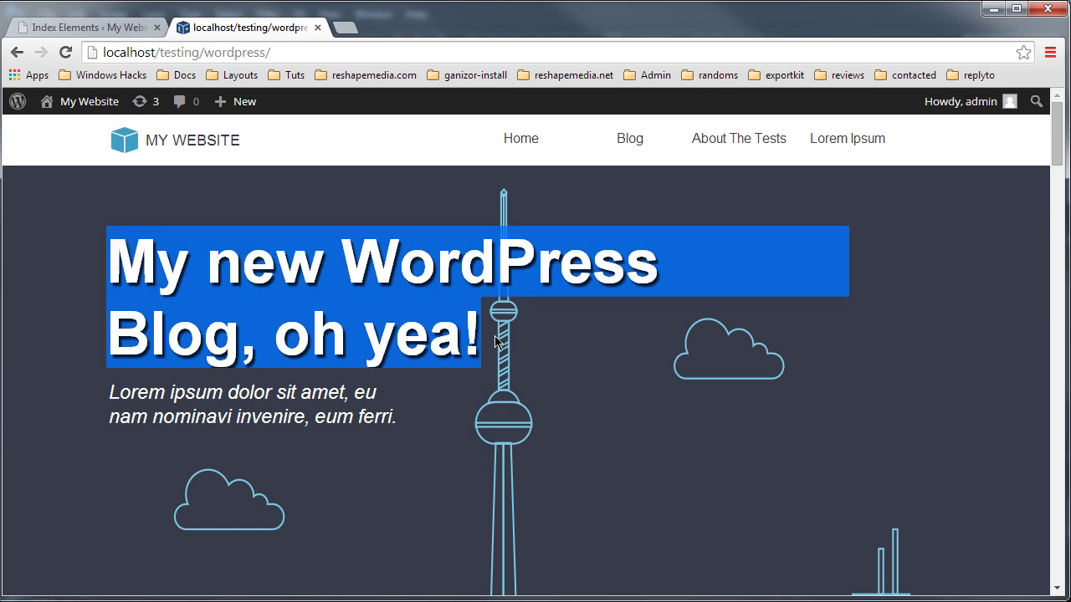
pyautogui.click(595, 341)
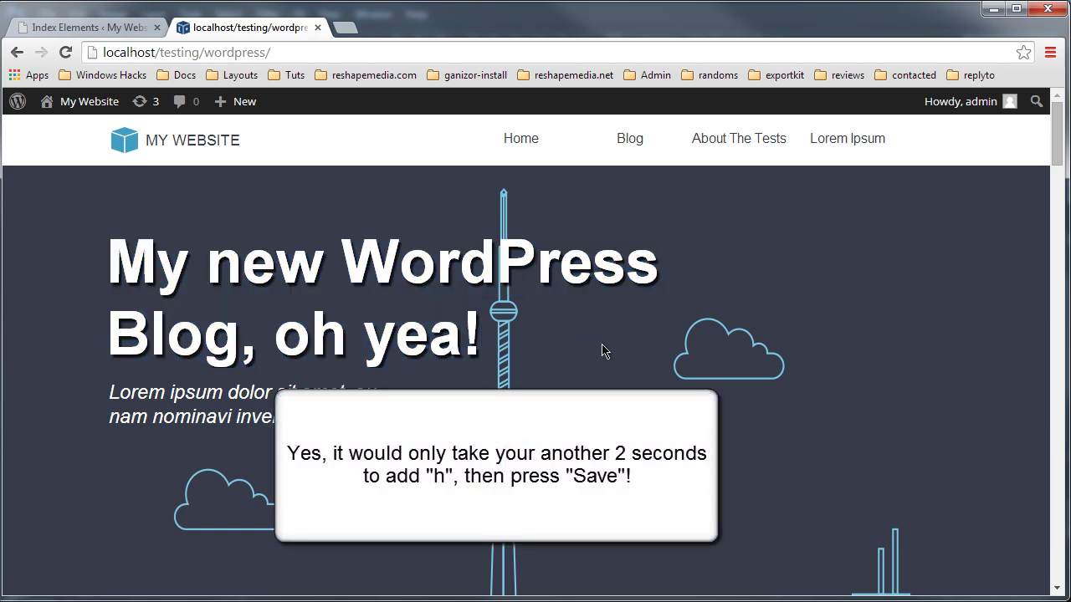
pyautogui.moveTo(477, 343); pyautogui.dragTo(113, 251)
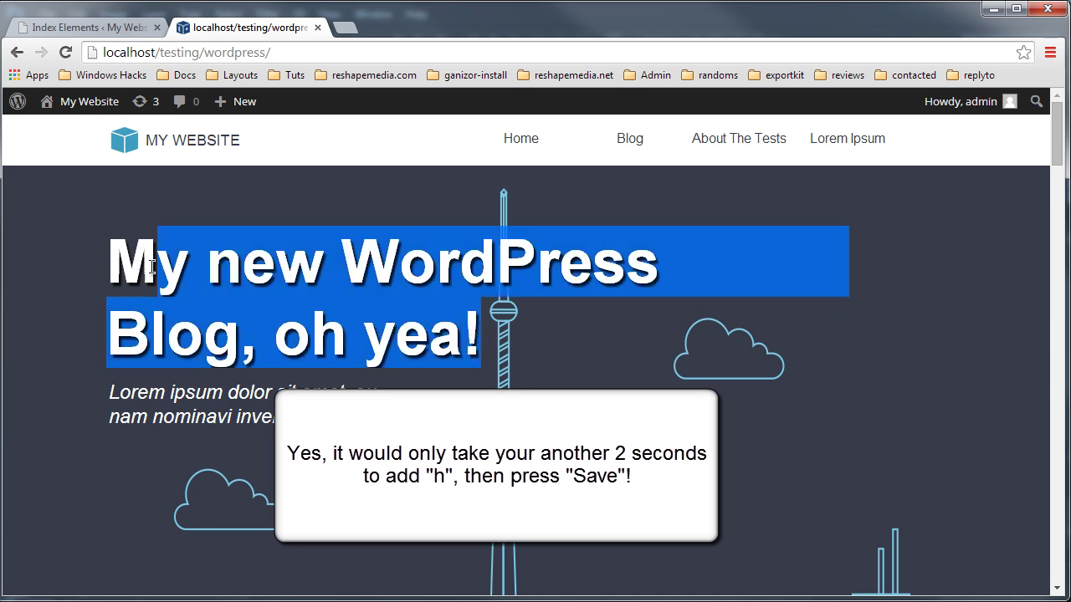
pyautogui.click(119, 27)
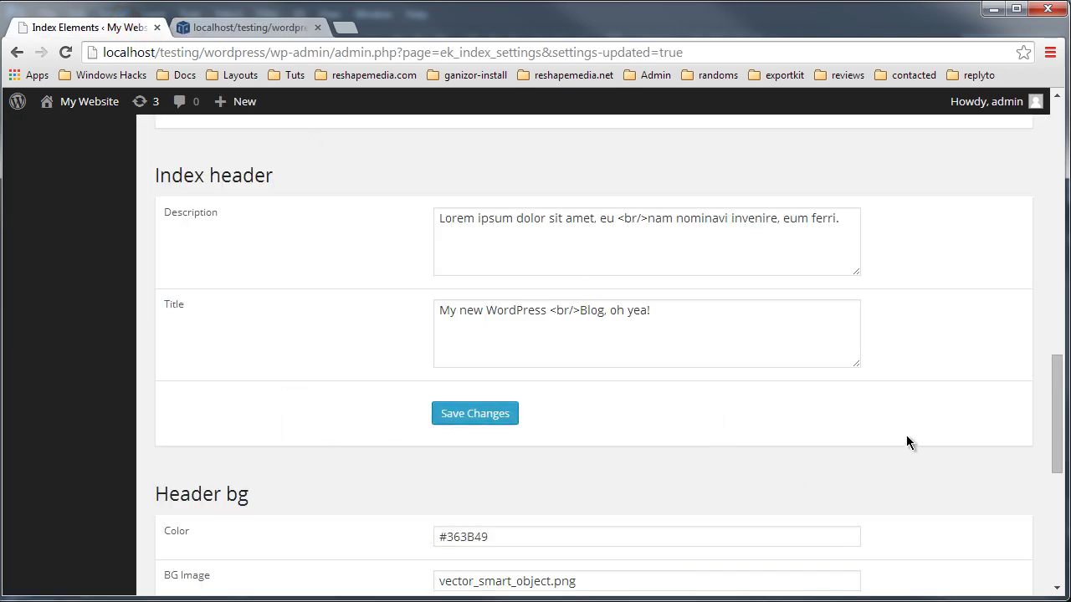
# Step: Switch to the file explorer and open the ek126_803_wordpress_theme folder inside the WordPress themes directory
pyautogui.scroll(6, 954, 420)
pyautogui.scroll(7, 958, 426)
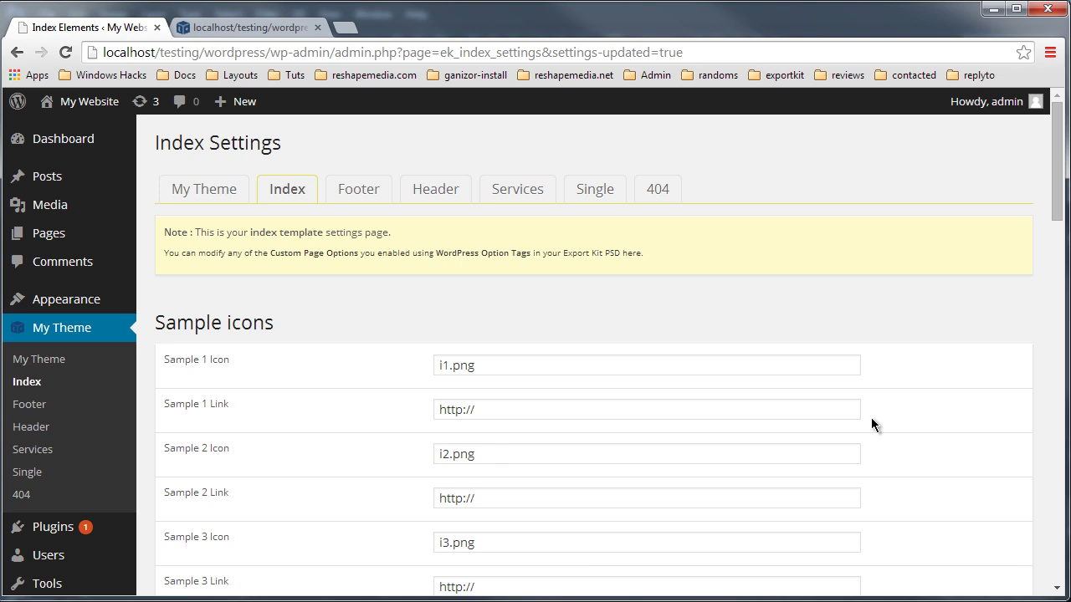
pyautogui.hotkey('alt', 'Tab')
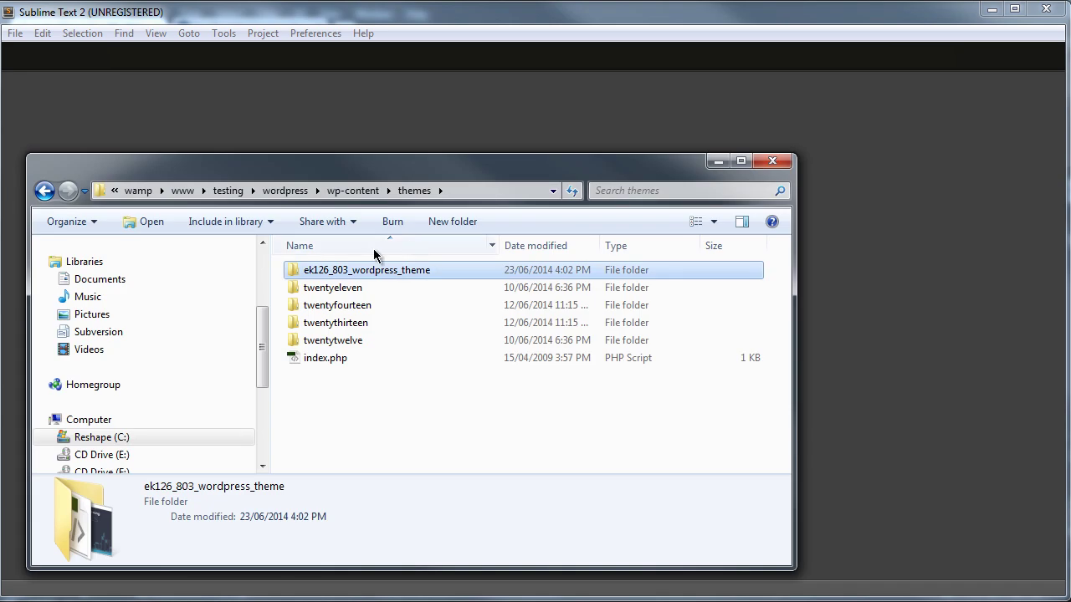
pyautogui.doubleClick(330, 270)
pyautogui.click(374, 289)
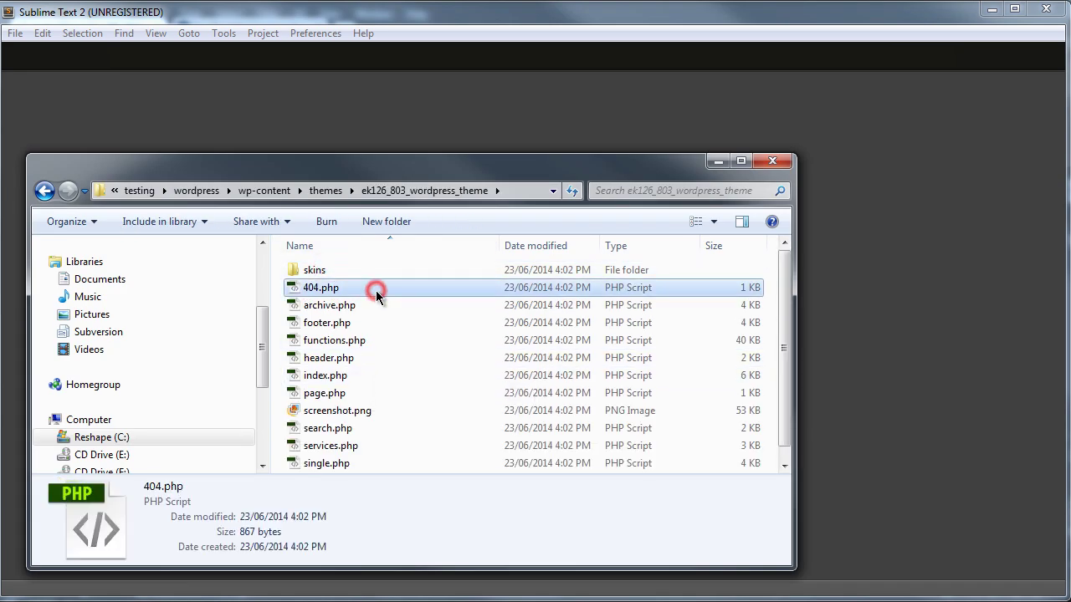
# Step: Look through the images in the theme's skins folder and its styles subfolder, and return to the theme folder
pyautogui.doubleClick(339, 270)
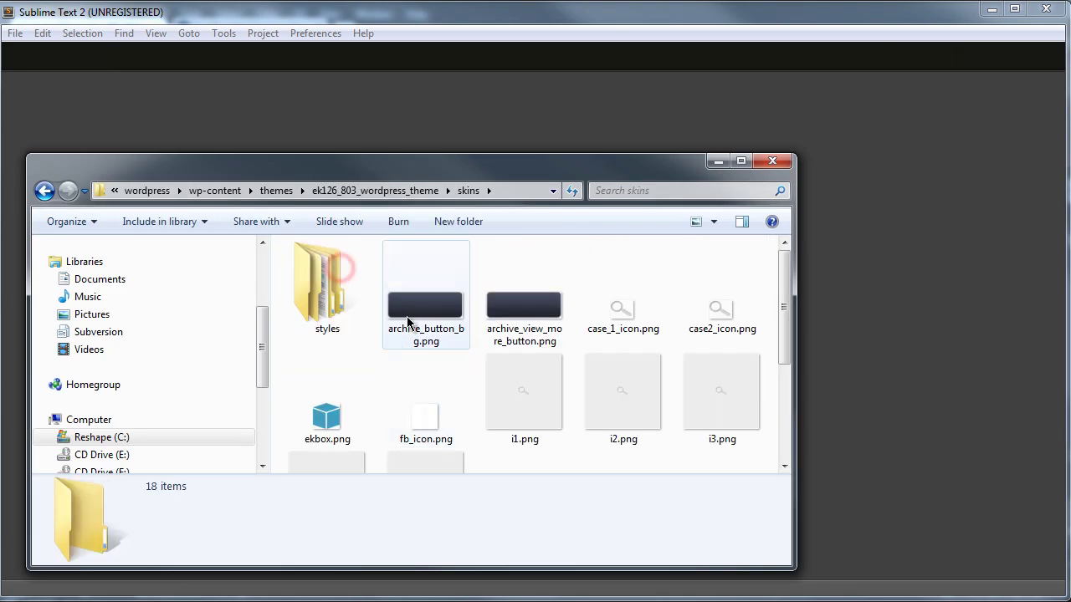
pyautogui.scroll(-2, 566, 430)
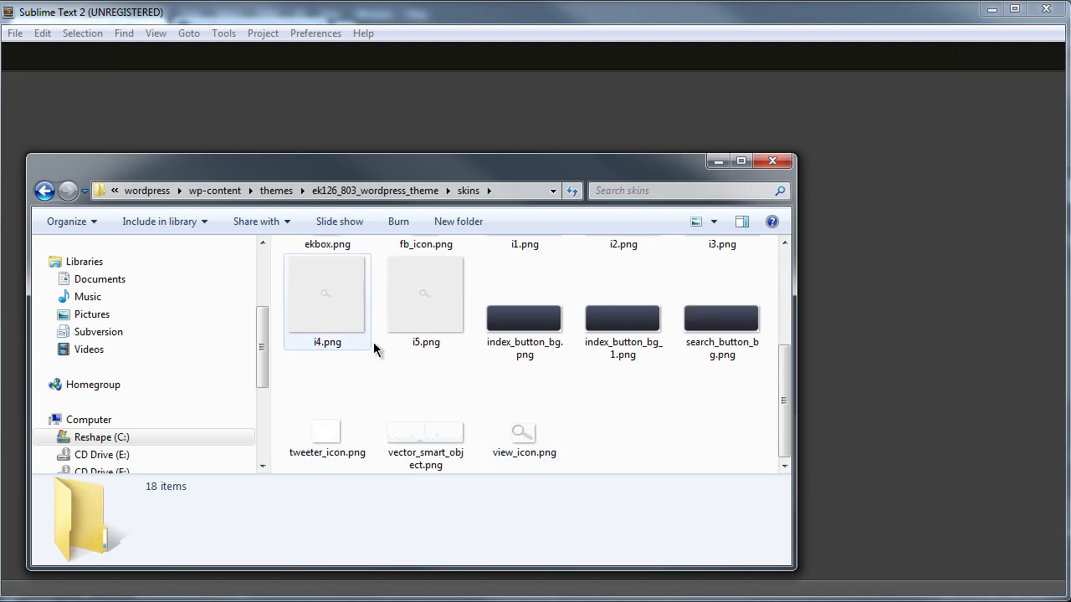
pyautogui.scroll(1, 318, 334)
pyautogui.scroll(2, 351, 335)
pyautogui.doubleClick(334, 320)
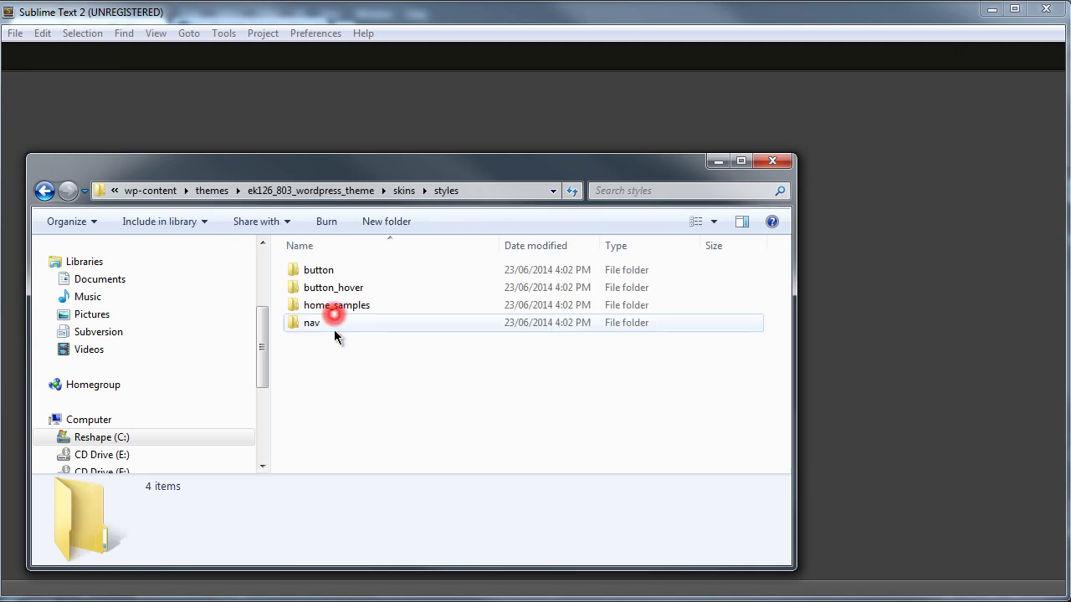
pyautogui.click(402, 193)
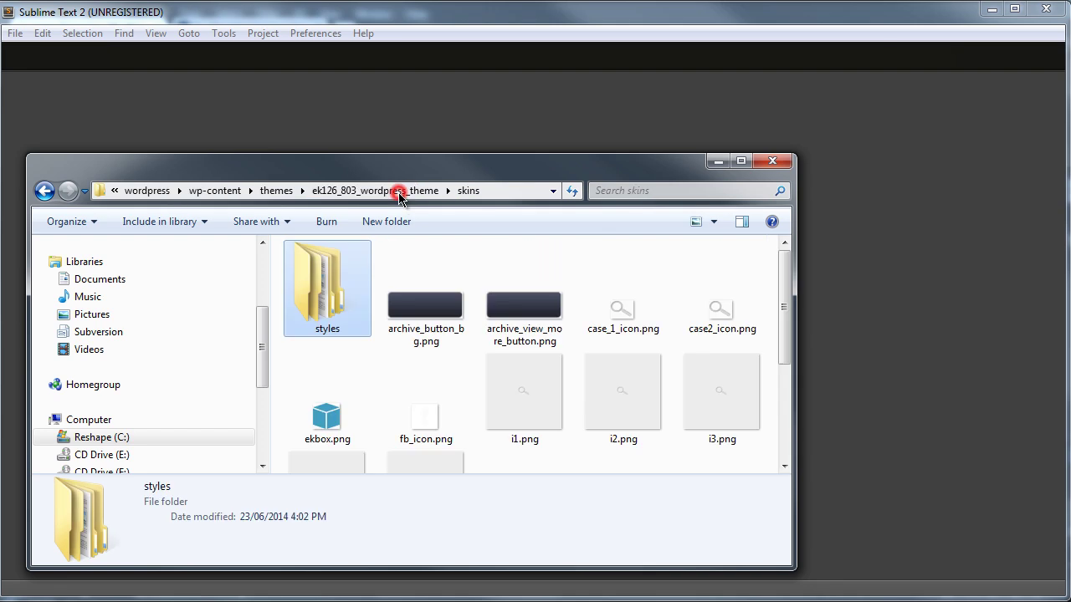
pyautogui.click(412, 190)
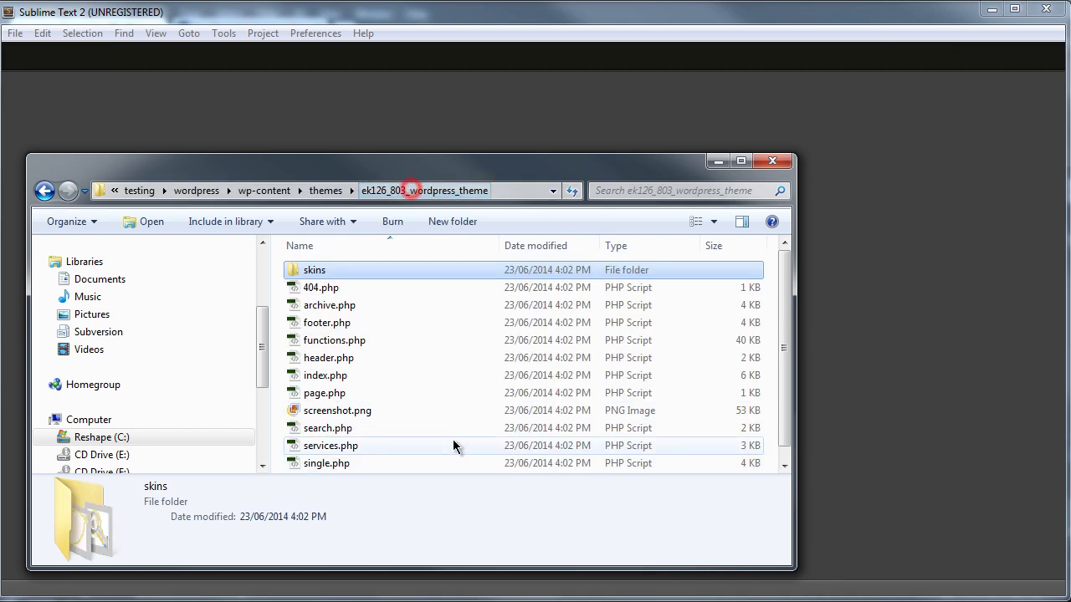
# Step: Open archive.php, functions.php, header.php, index.php and style.css from the theme folder together in Sublime Text
pyautogui.click(353, 287)
pyautogui.click(353, 381)
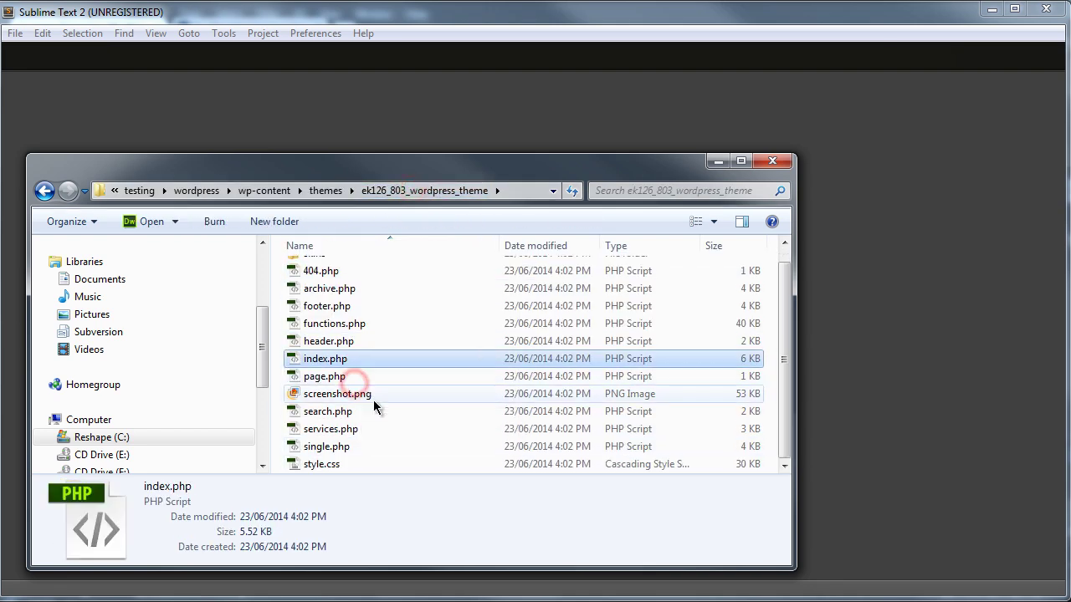
pyautogui.keyDown('ctrl'); pyautogui.click(352, 465); pyautogui.keyUp('ctrl')
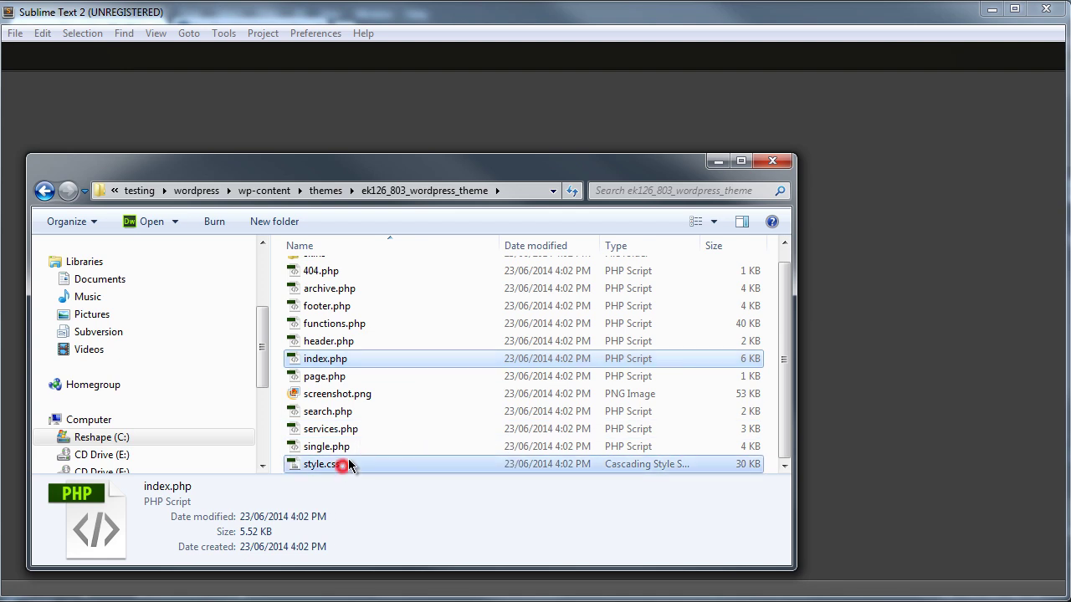
pyautogui.keyDown('ctrl'); pyautogui.click(353, 324); pyautogui.keyUp('ctrl')
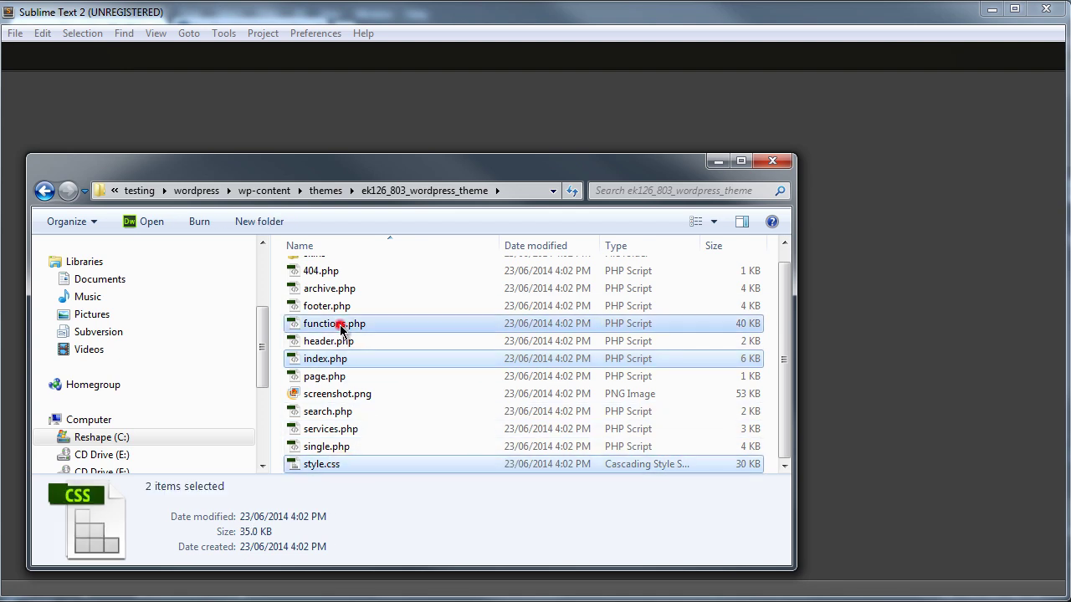
pyautogui.keyDown('ctrl'); pyautogui.click(333, 342); pyautogui.keyUp('ctrl')
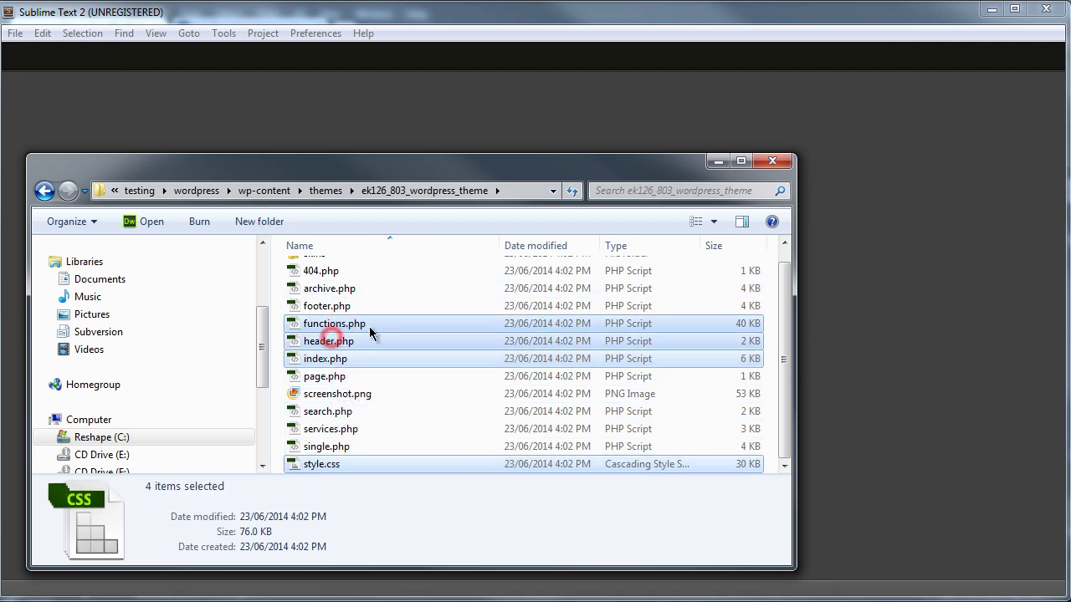
pyautogui.keyDown('ctrl'); pyautogui.click(332, 291); pyautogui.keyUp('ctrl')
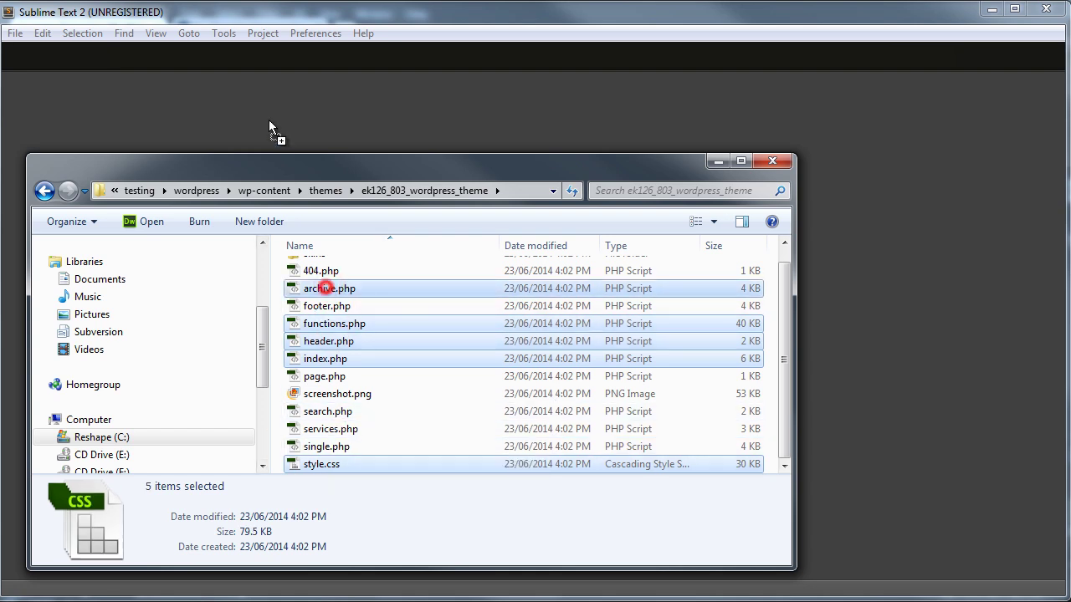
pyautogui.moveTo(271, 136); pyautogui.dragTo(261, 118)
# Step: Examine the generated CSS rules throughout style.css
pyautogui.click(449, 117)
pyautogui.moveTo(425, 120); pyautogui.dragTo(454, 108)
pyautogui.scroll(-5, 621, 167)
pyautogui.scroll(-20, 607, 251)
pyautogui.moveTo(954, 135); pyautogui.dragTo(968, 445)
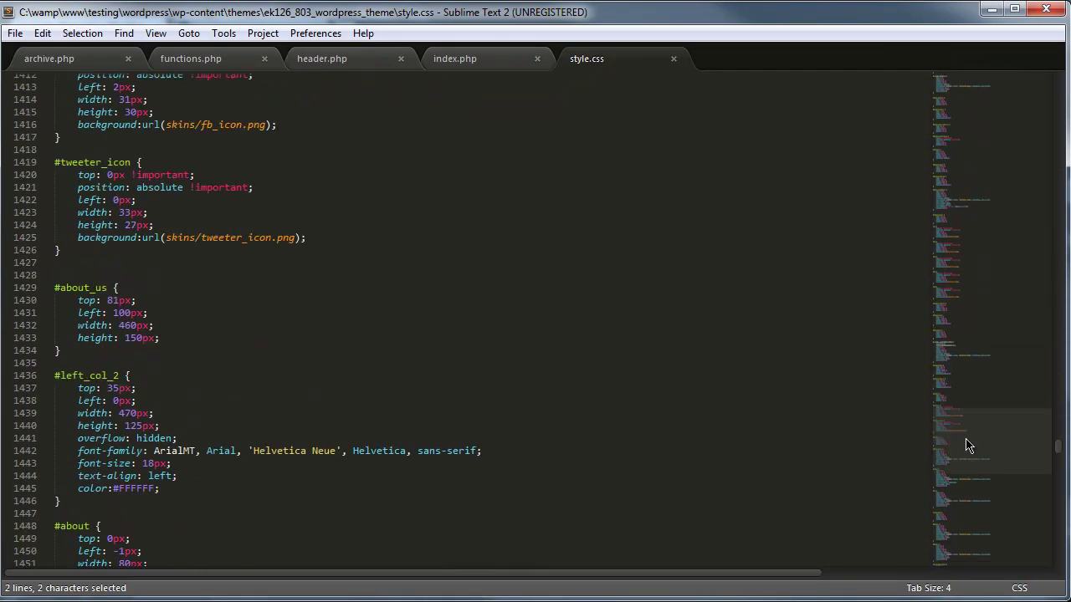
# Step: Examine the home_desc and home_title options in index.php and compare them with the headline layer's tag in Photoshop
pyautogui.click(460, 60)
pyautogui.moveTo(989, 120); pyautogui.dragTo(1005, 141)
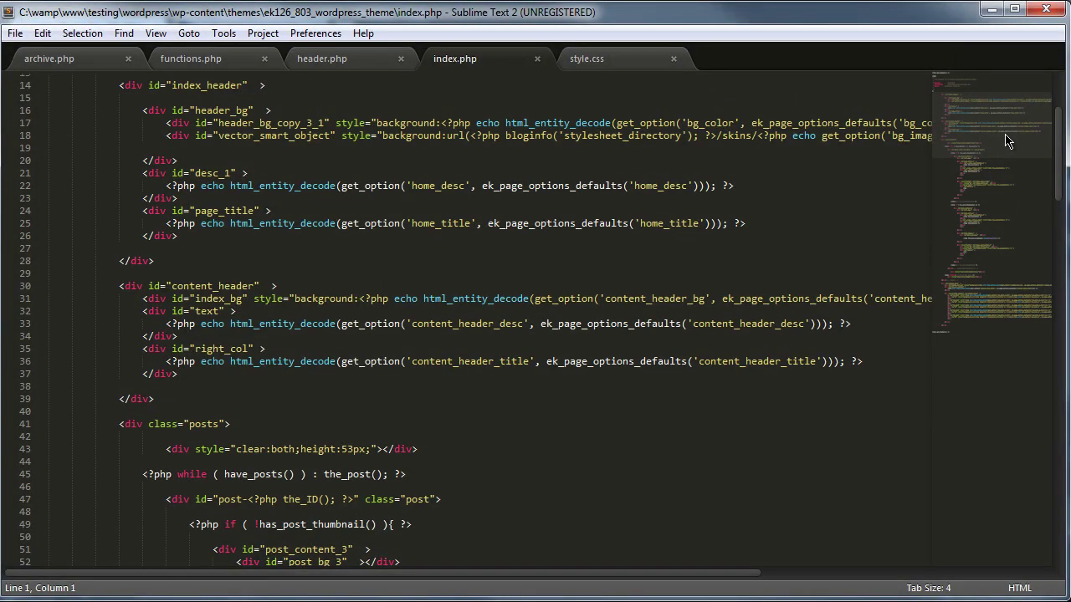
pyautogui.doubleClick(444, 185)
pyautogui.doubleClick(422, 223)
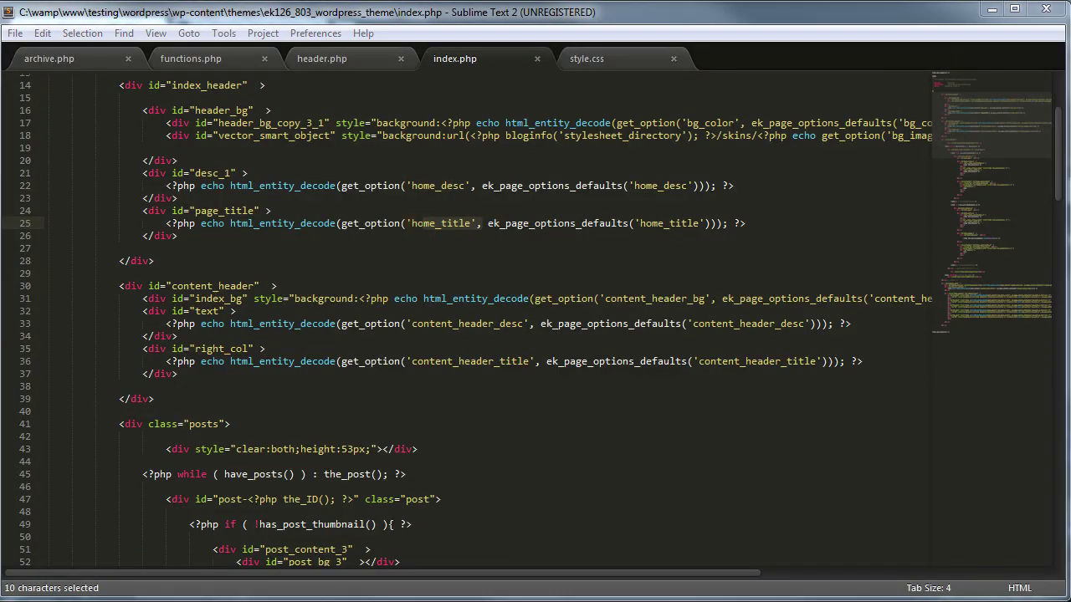
pyautogui.hotkey('alt', 'Tab')
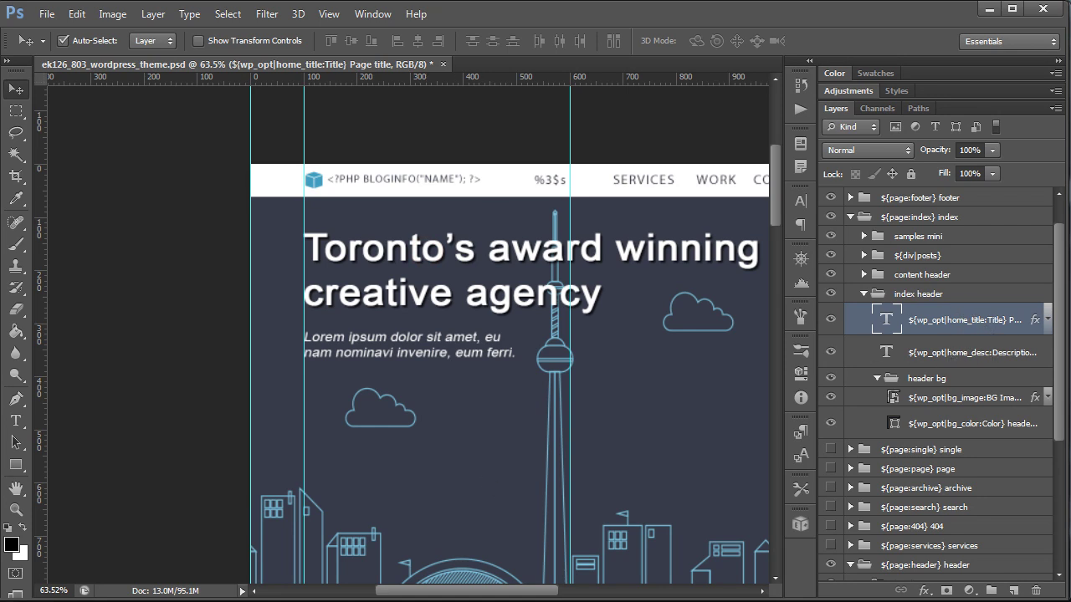
pyautogui.hotkey('alt', 'Tab')
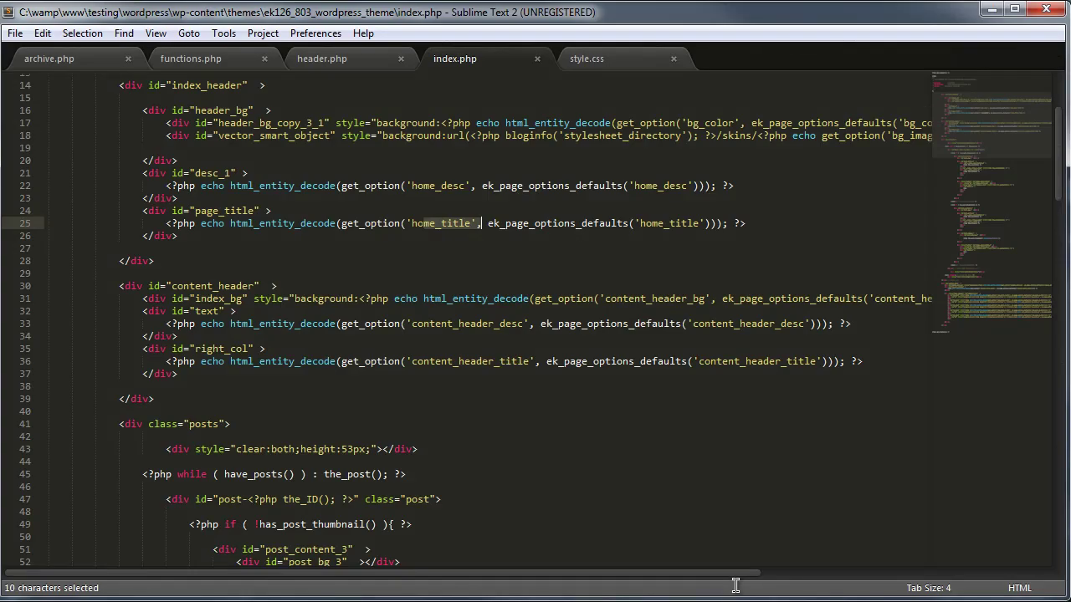
pyautogui.click(692, 223)
# Step: Examine the posts section of index.php, highlighting the have_posts() while statement and the !has_post_thumbnail() condition
pyautogui.scroll(-4, 694, 268)
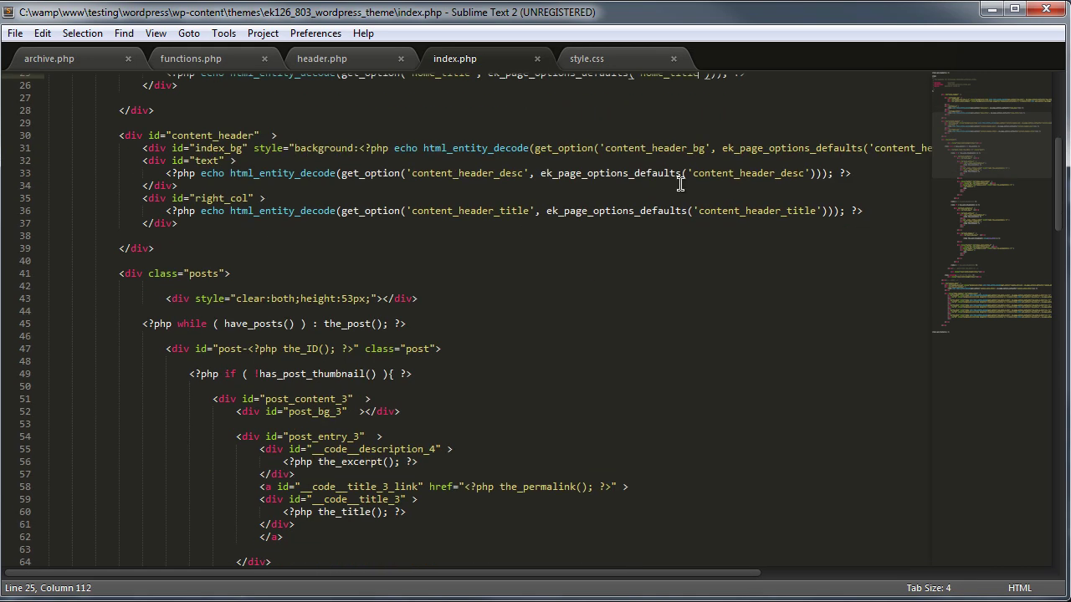
pyautogui.scroll(-3, 686, 188)
pyautogui.scroll(-2, 279, 197)
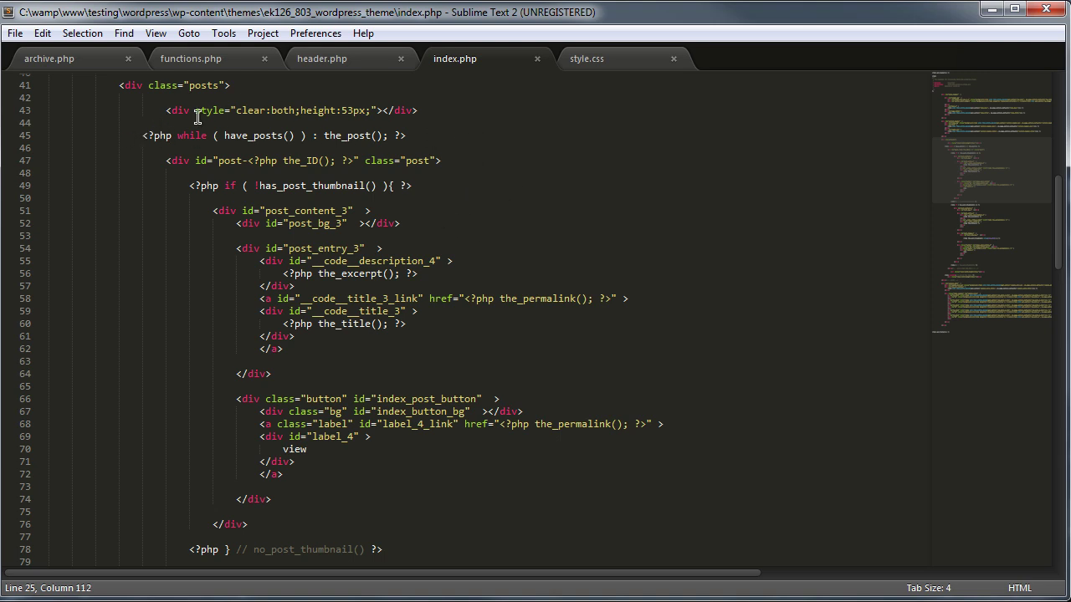
pyautogui.moveTo(144, 135); pyautogui.dragTo(444, 131)
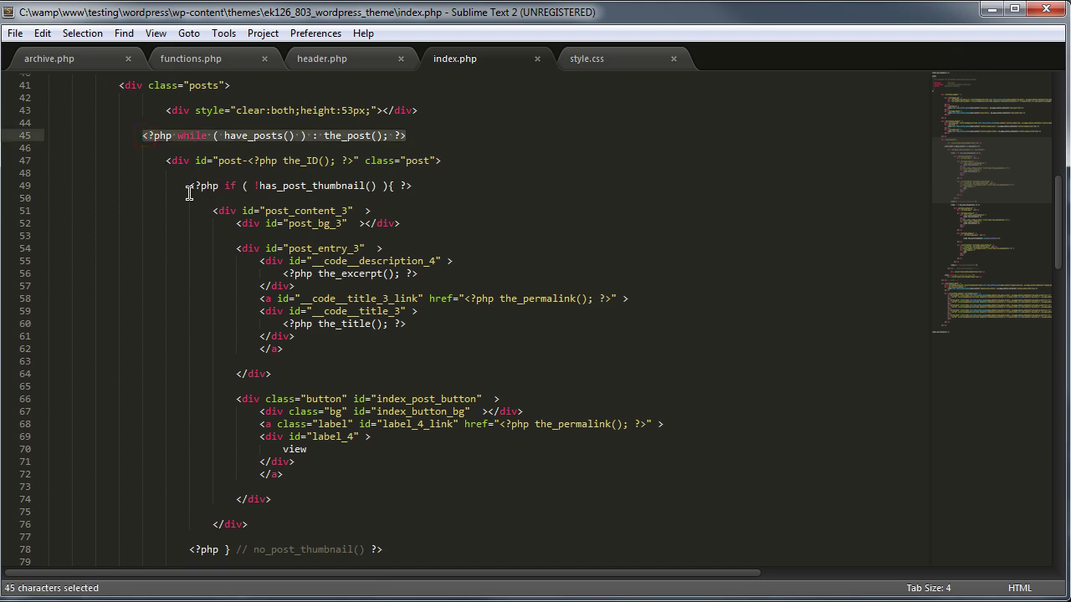
pyautogui.moveTo(176, 186); pyautogui.dragTo(421, 188)
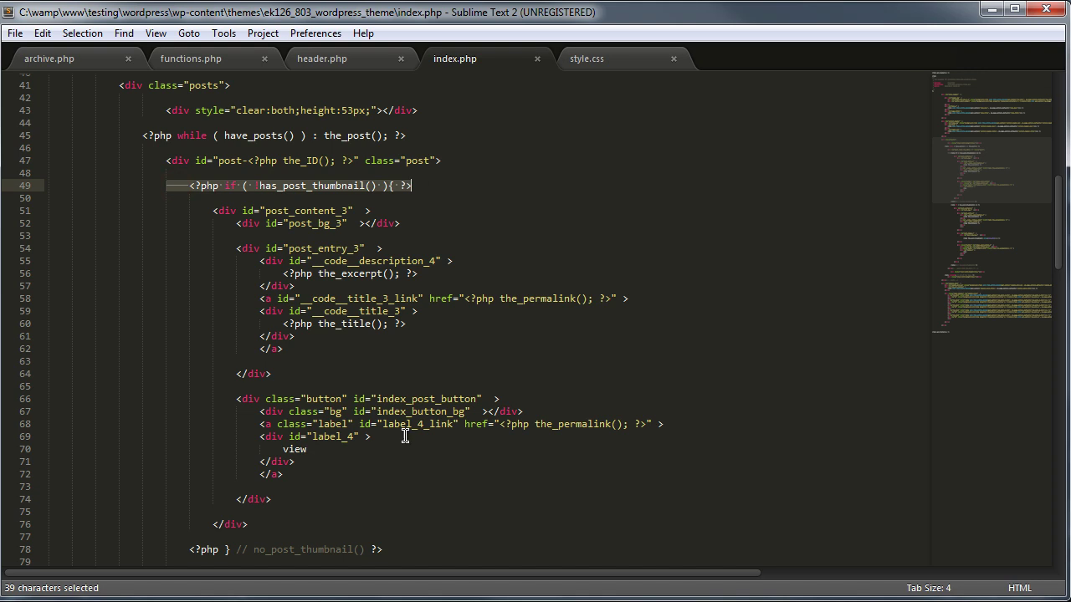
# Step: Examine the has_post_thumbnail() block and the end of the posts loop in index.php
pyautogui.scroll(-9, 334, 497)
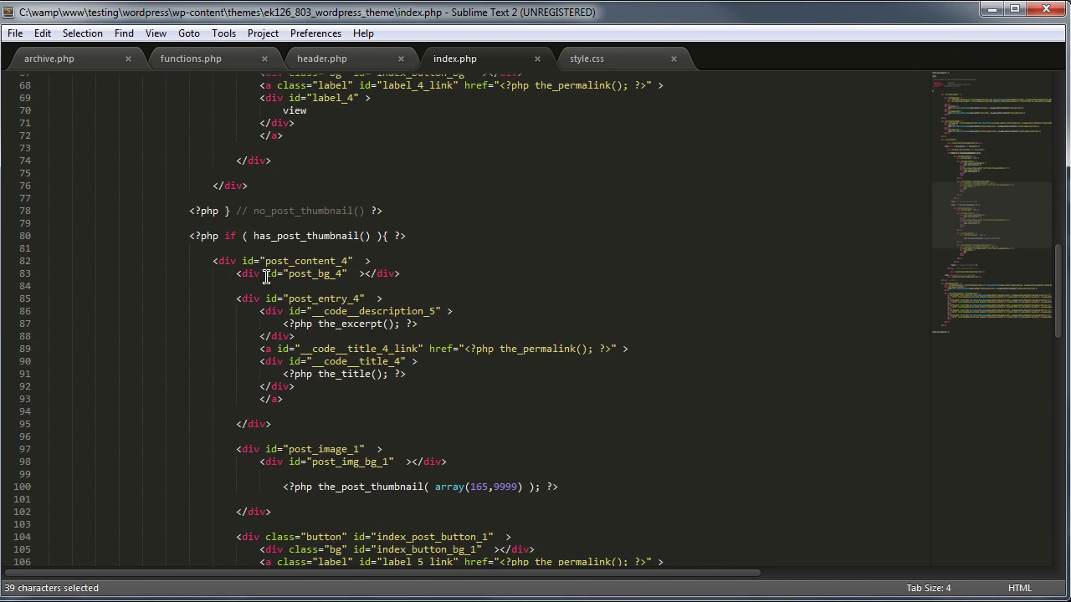
pyautogui.scroll(-5, 209, 277)
pyautogui.scroll(-4, 412, 368)
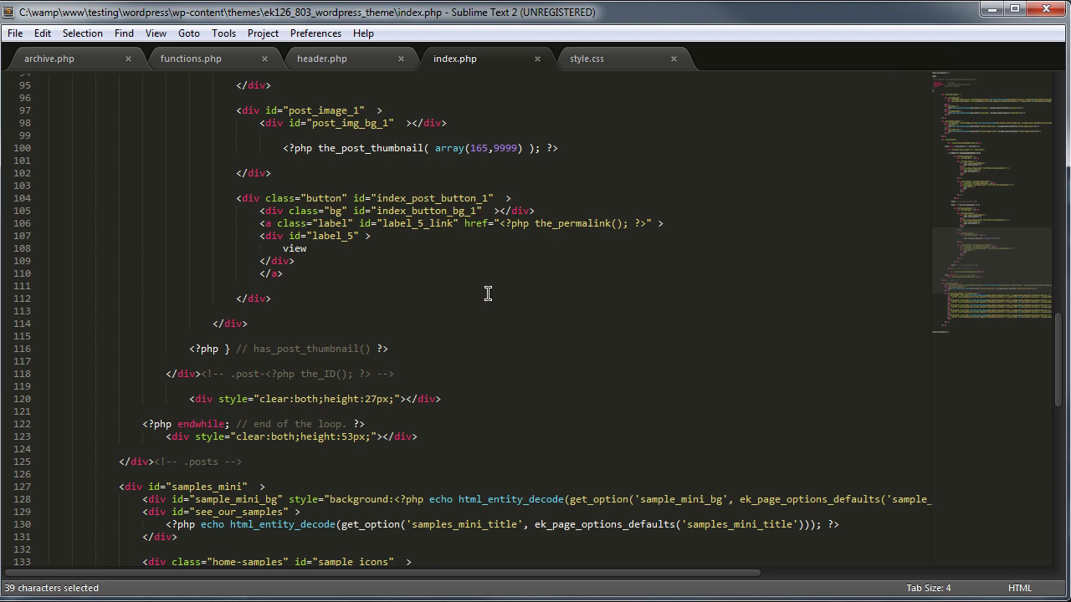
pyautogui.scroll(4, 487, 293)
pyautogui.scroll(1, 511, 317)
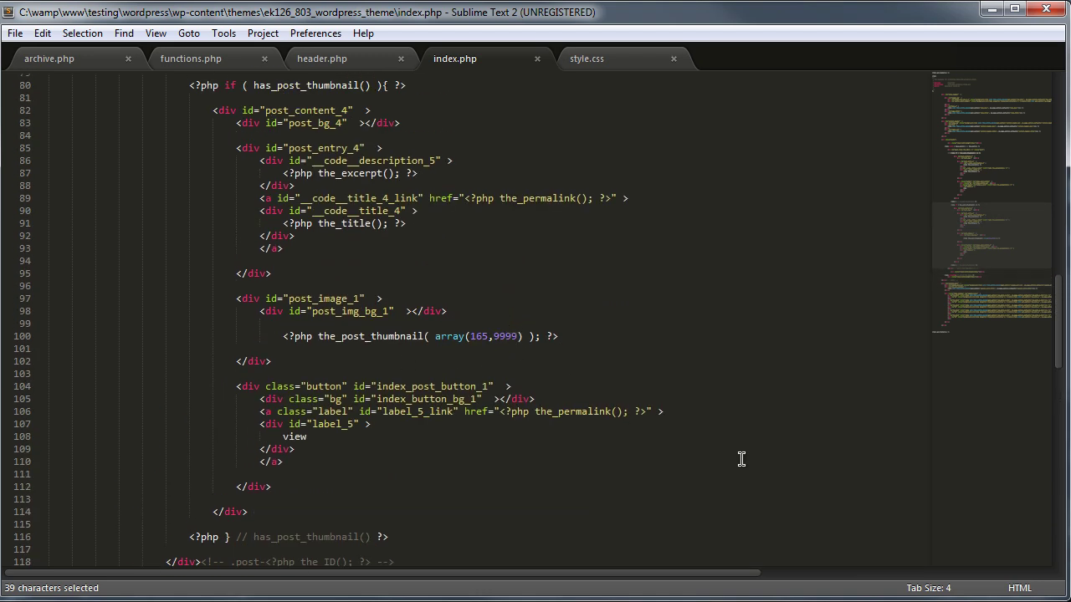
# Step: Switch to Photoshop and expand the ${div|posts} group with its nested ${loop} and ${div|post} groups to examine the layers
pyautogui.hotkey('alt', 'Tab')
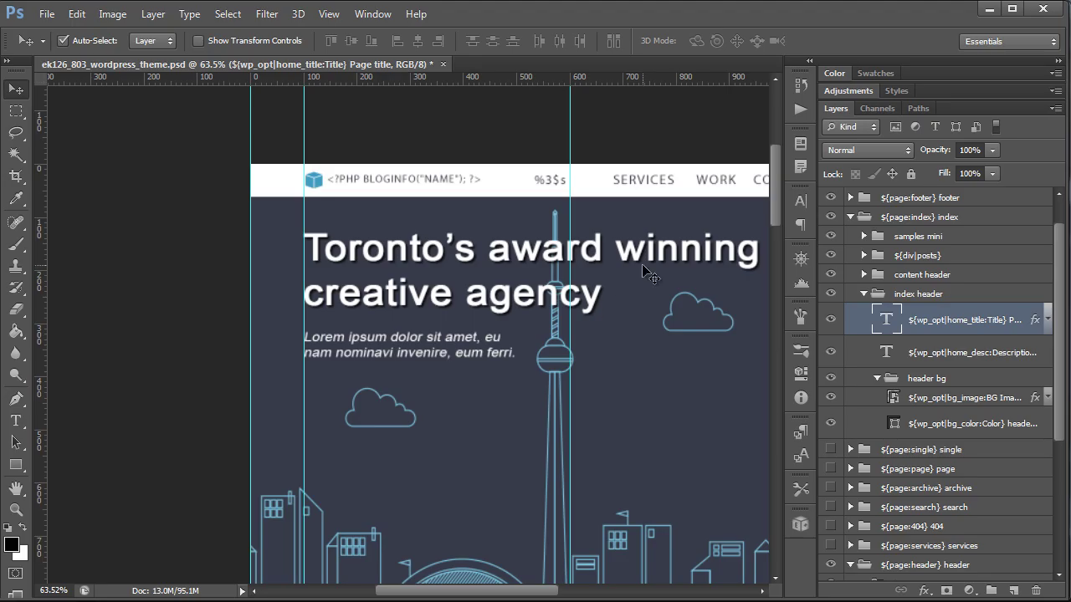
pyautogui.click(895, 259)
pyautogui.scroll(1, 951, 308)
pyautogui.scroll(-1, 921, 317)
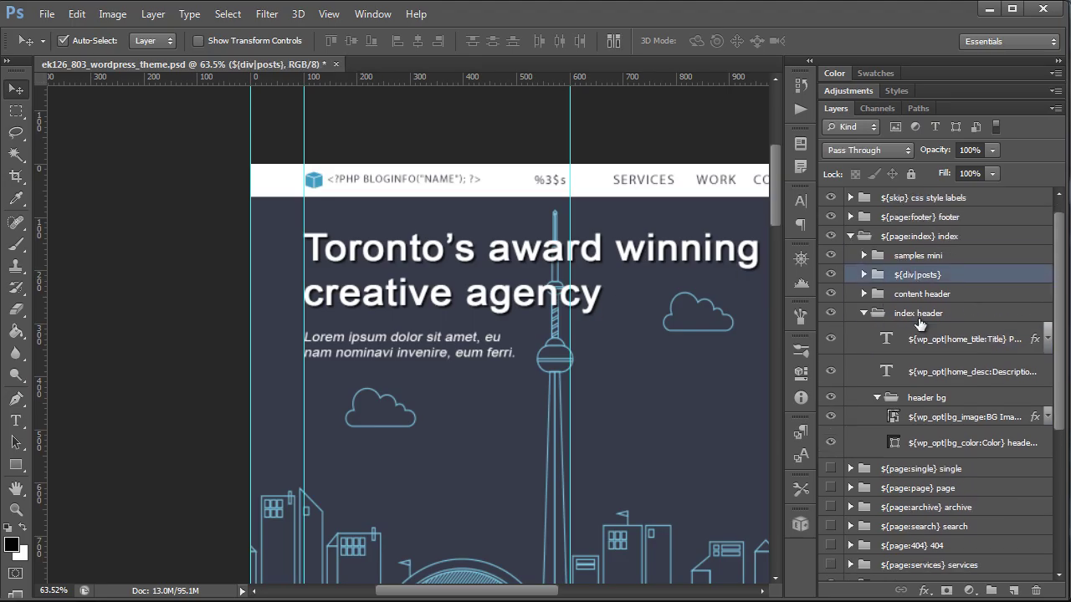
pyautogui.click(864, 276)
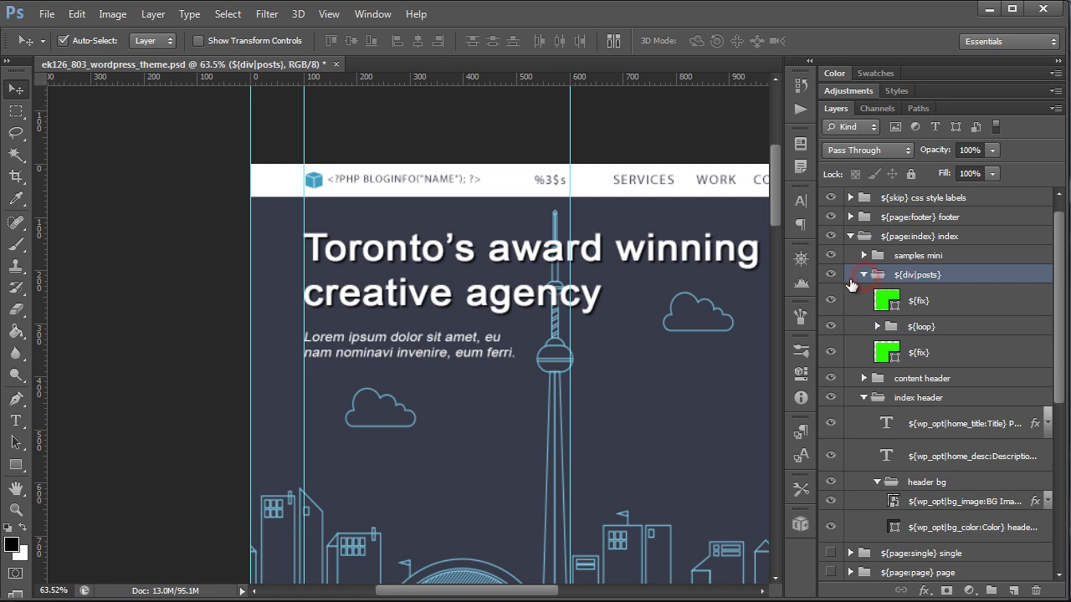
pyautogui.click(877, 326)
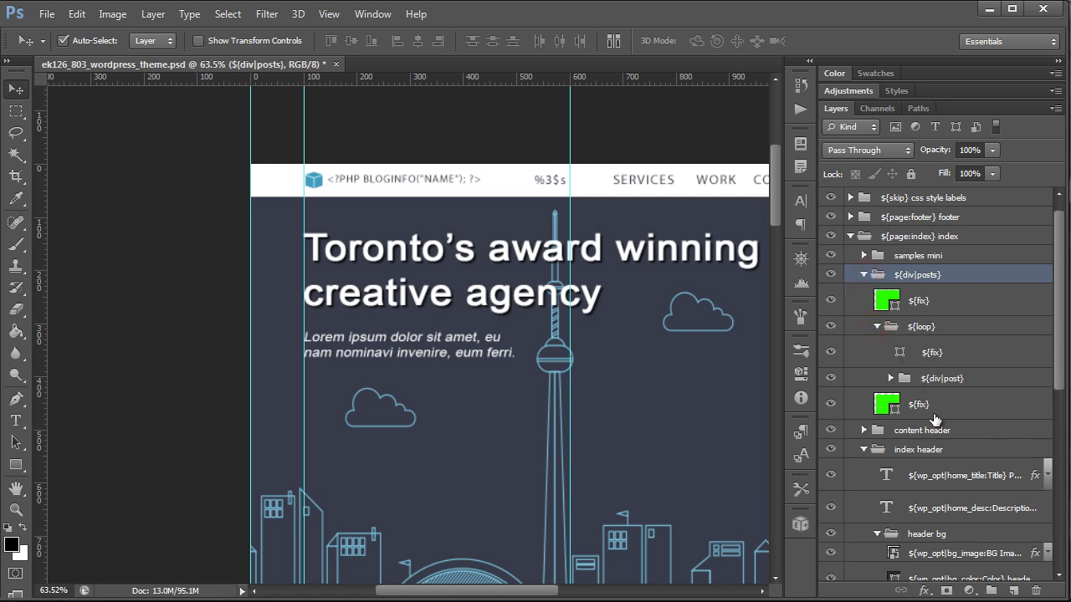
pyautogui.click(890, 381)
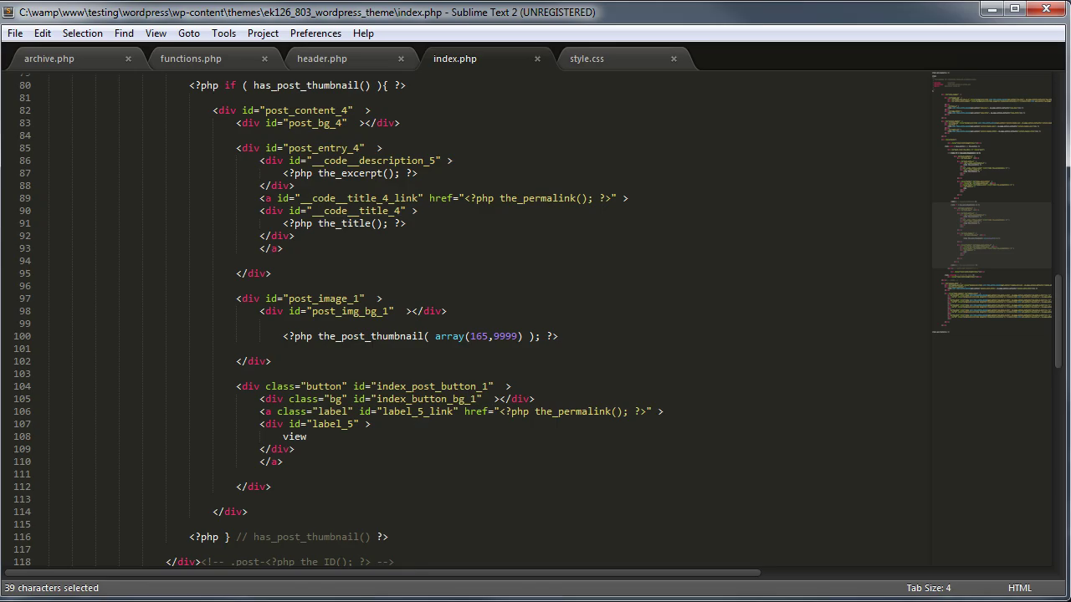
# Step: Return to index.php in Sublime Text and highlight the while loop and !has_post_thumbnail() lines that match the Photoshop groups
pyautogui.click(393, 353)
pyautogui.scroll(7, 478, 311)
pyautogui.scroll(10, 490, 297)
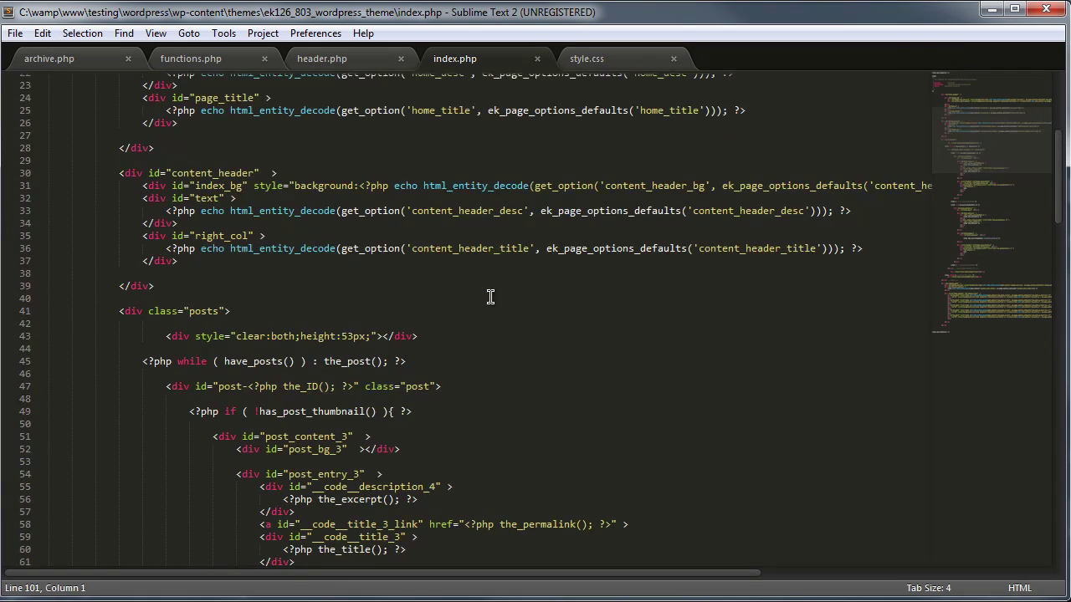
pyautogui.scroll(-3, 289, 445)
pyautogui.moveTo(139, 361); pyautogui.dragTo(410, 361)
pyautogui.moveTo(542, 410); pyautogui.dragTo(165, 412)
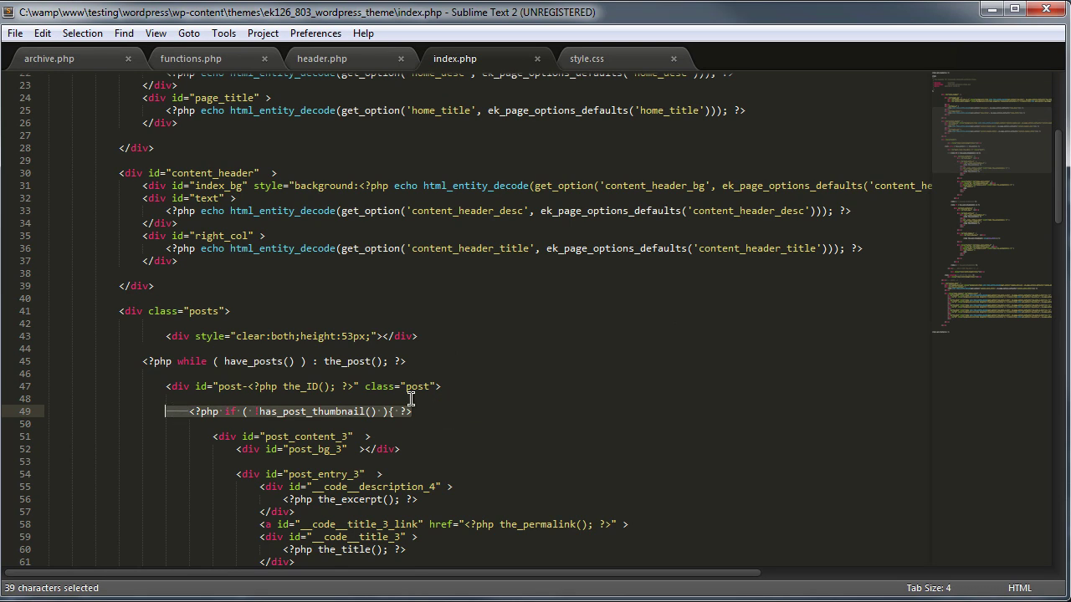
# Step: Highlight the post div with the_ID() and class "post" in index.php and examine the markup inside it
pyautogui.scroll(-4, 451, 386)
pyautogui.moveTo(440, 236); pyautogui.dragTo(166, 236)
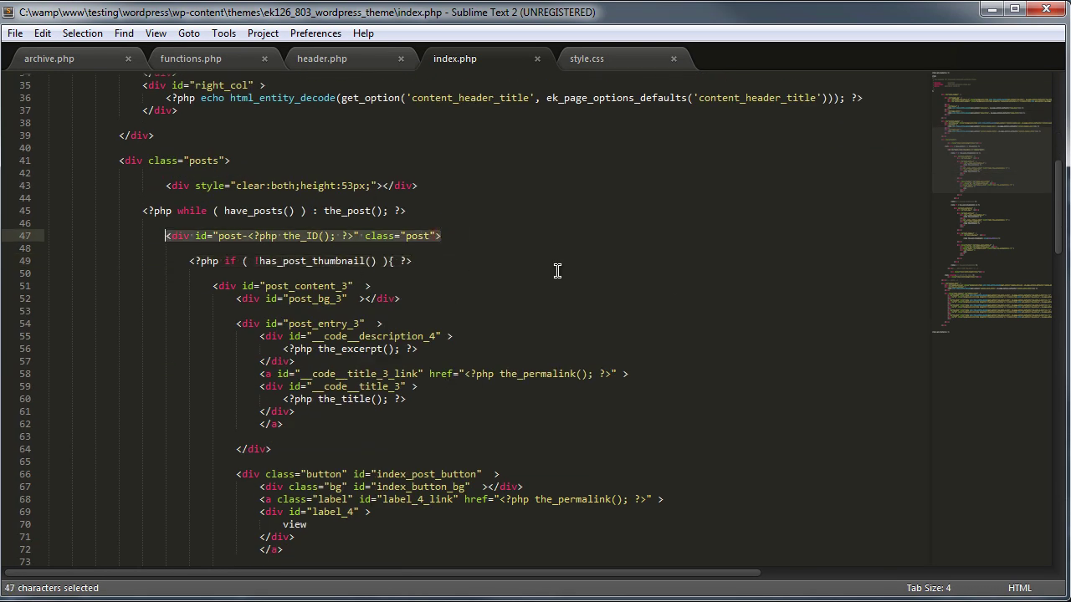
pyautogui.scroll(-4, 544, 266)
pyautogui.scroll(3, 530, 263)
pyautogui.moveTo(165, 148); pyautogui.dragTo(455, 149)
# Step: Highlight the clear:both div with 27px height near the loop's end, and review the has_post_thumbnail() markup above it
pyautogui.scroll(-10, 502, 335)
pyautogui.scroll(-13, 495, 355)
pyautogui.moveTo(191, 248); pyautogui.dragTo(470, 266)
pyautogui.scroll(8, 470, 266)
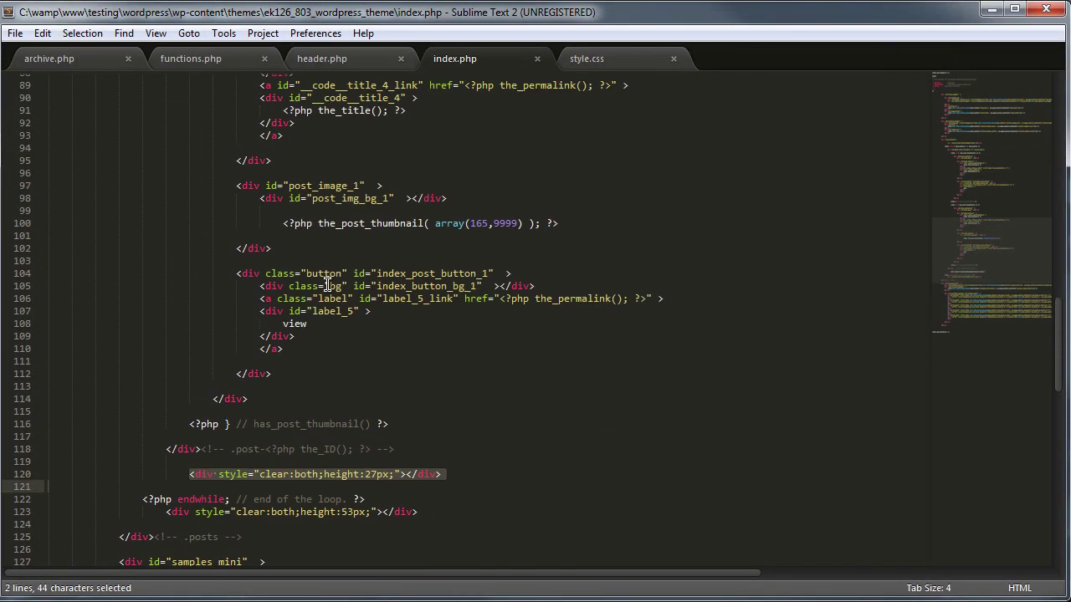
pyautogui.scroll(4, 306, 374)
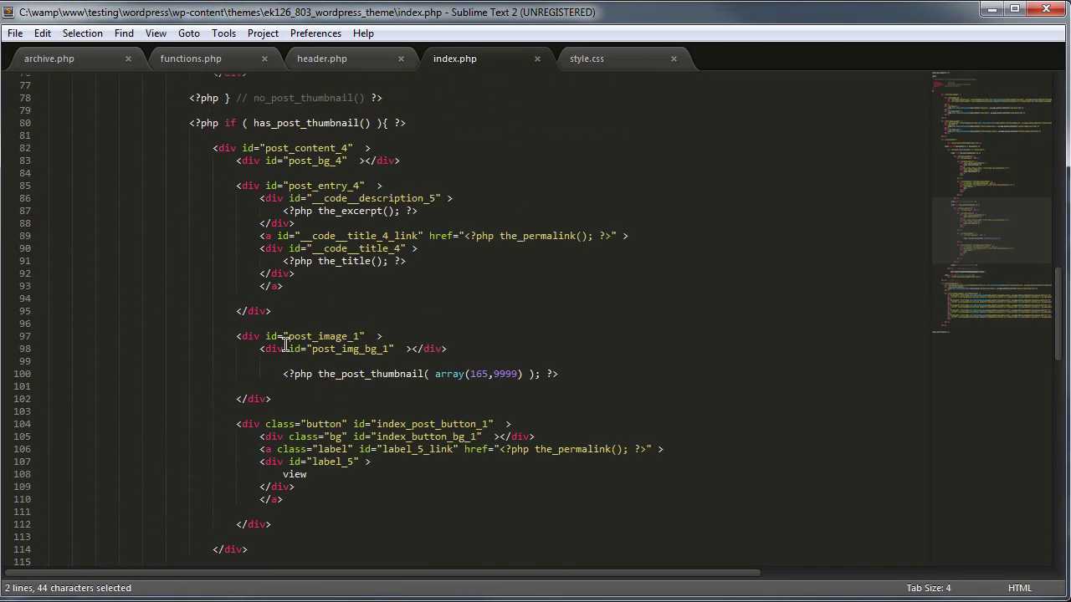
# Step: Examine the post loop markup in index.php, highlighting part of the code
pyautogui.click(167, 203)
pyautogui.click(479, 202)
pyautogui.moveTo(479, 203); pyautogui.dragTo(196, 197)
pyautogui.click(188, 174)
pyautogui.click(408, 173)
# Step: Open header.php and highlight the $nav_params array together with the strip_tags(wp_nav_menu()) call that outputs the menu
pyautogui.click(389, 61)
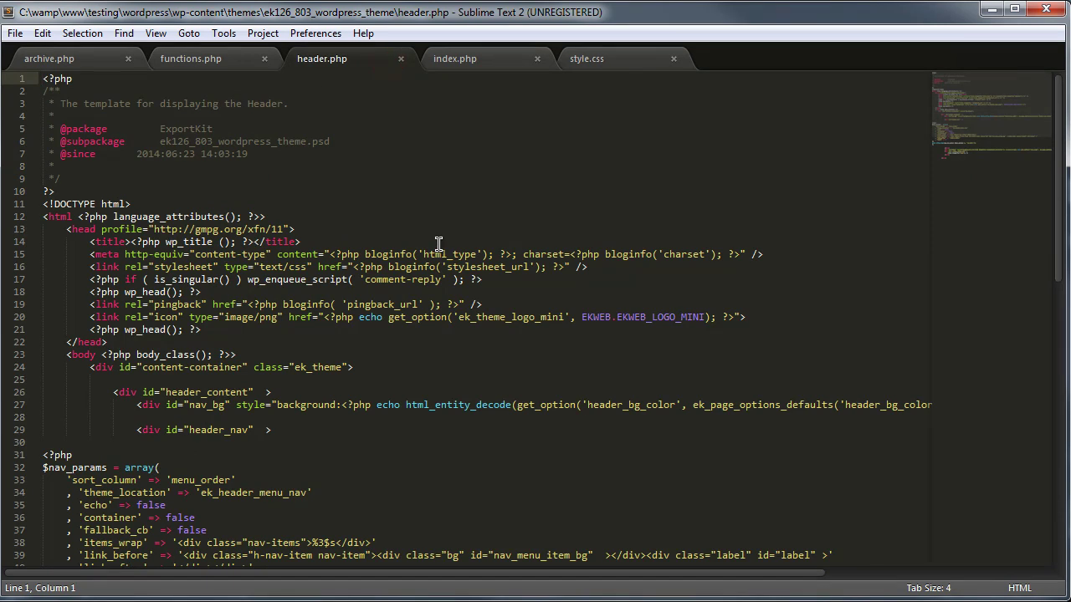
pyautogui.scroll(-5, 483, 199)
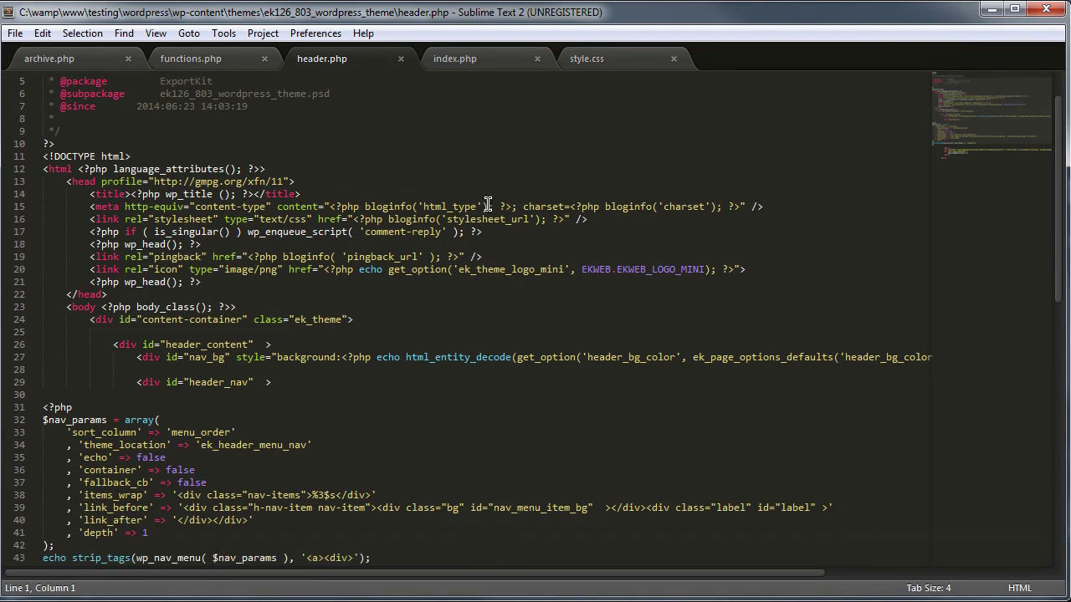
pyautogui.scroll(-3, 486, 204)
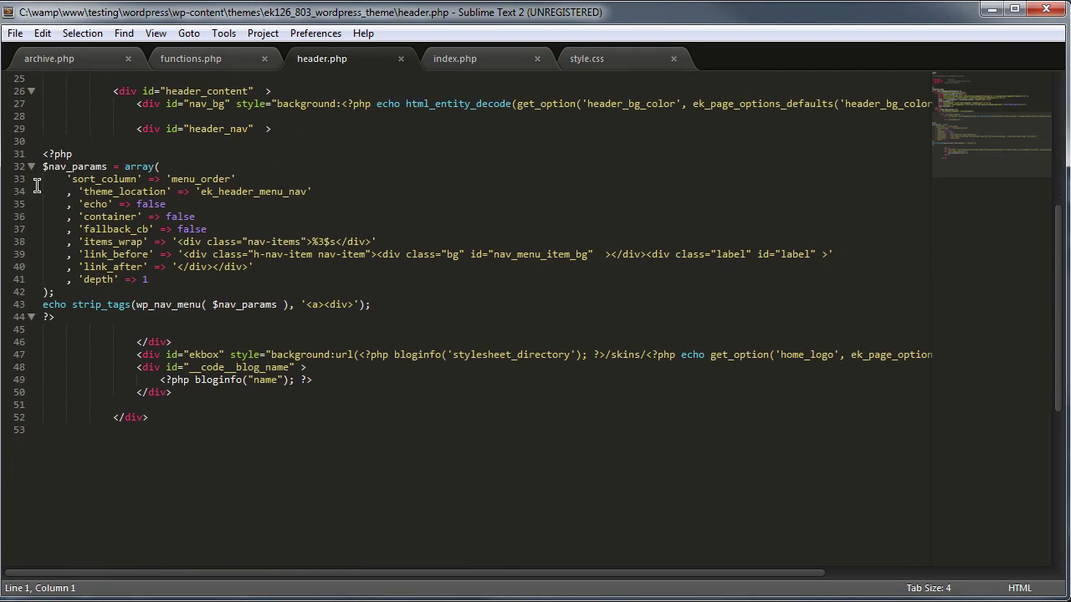
pyautogui.tripleClick(67, 130)
pyautogui.moveTo(381, 305); pyautogui.dragTo(20, 152)
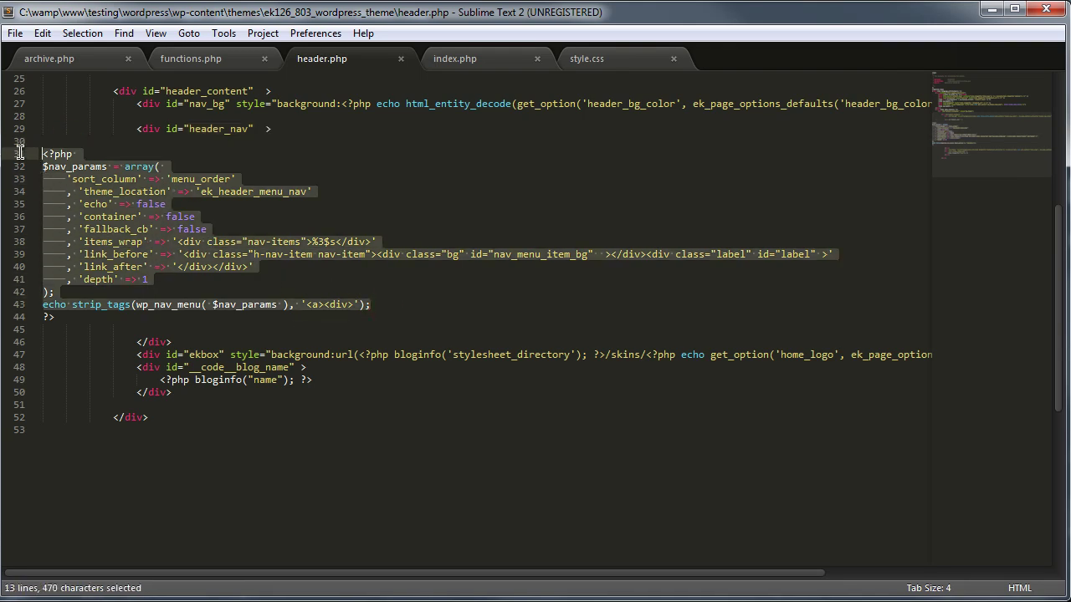
# Step: Highlight %3$s in the items_wrap line, switch to Photoshop and select the matching %3$s label layer in the design's header
pyautogui.click(315, 242)
pyautogui.moveTo(312, 242); pyautogui.dragTo(333, 242)
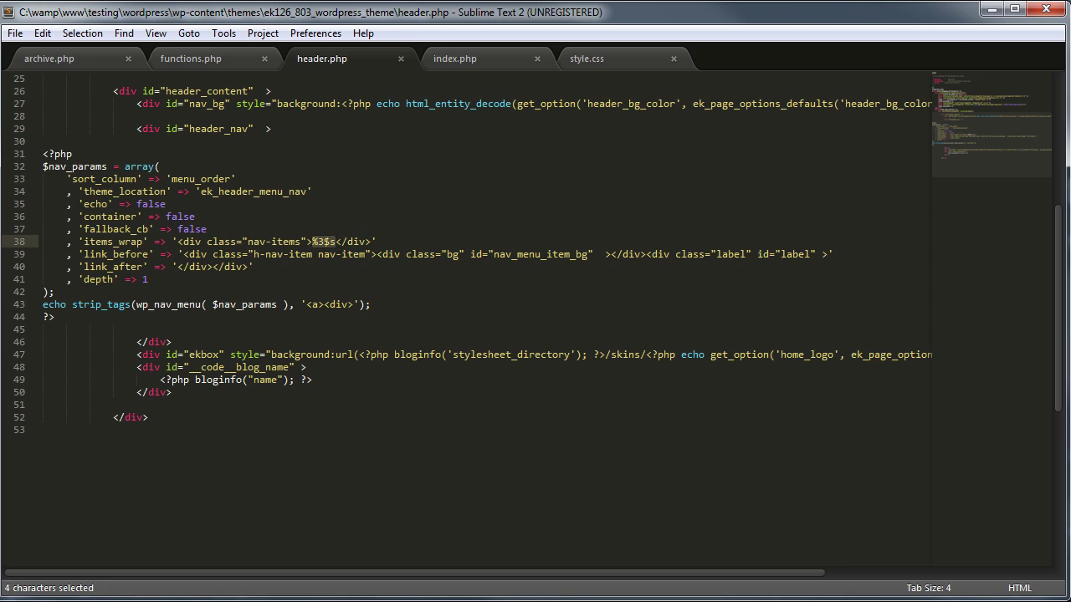
pyautogui.hotkey('alt', 'Tab')
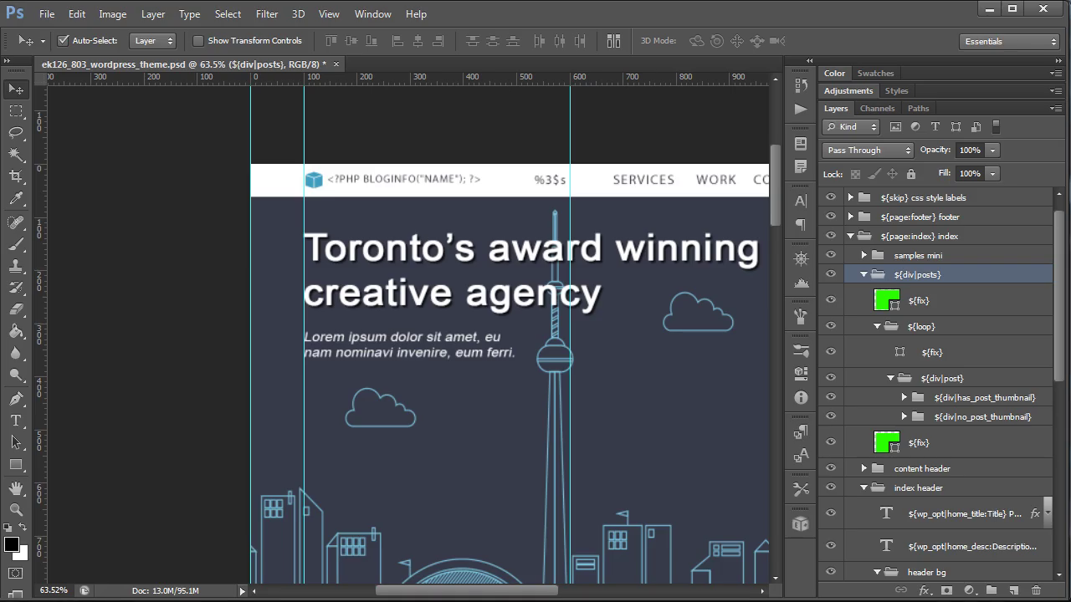
pyautogui.click(546, 184)
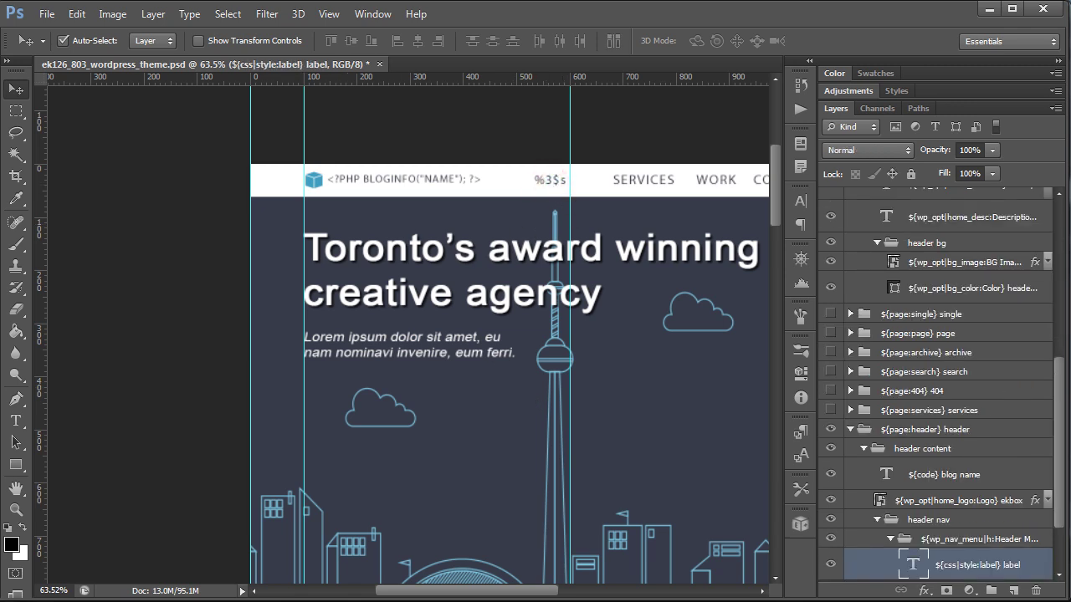
# Step: Return to header.php in Sublime Text, highlight the bloginfo("name") line, and compare it with the blog name text in the Photoshop design
pyautogui.hotkey('alt', 'Tab')
pyautogui.click(428, 306)
pyautogui.scroll(2, 501, 334)
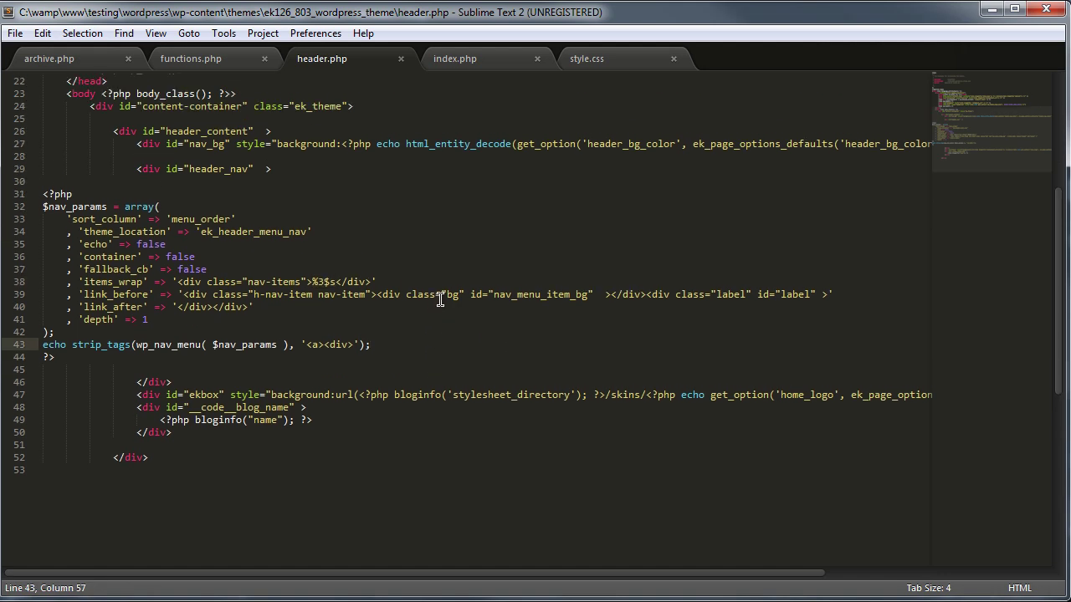
pyautogui.moveTo(159, 455); pyautogui.dragTo(348, 460)
pyautogui.hotkey('alt', 'Tab')
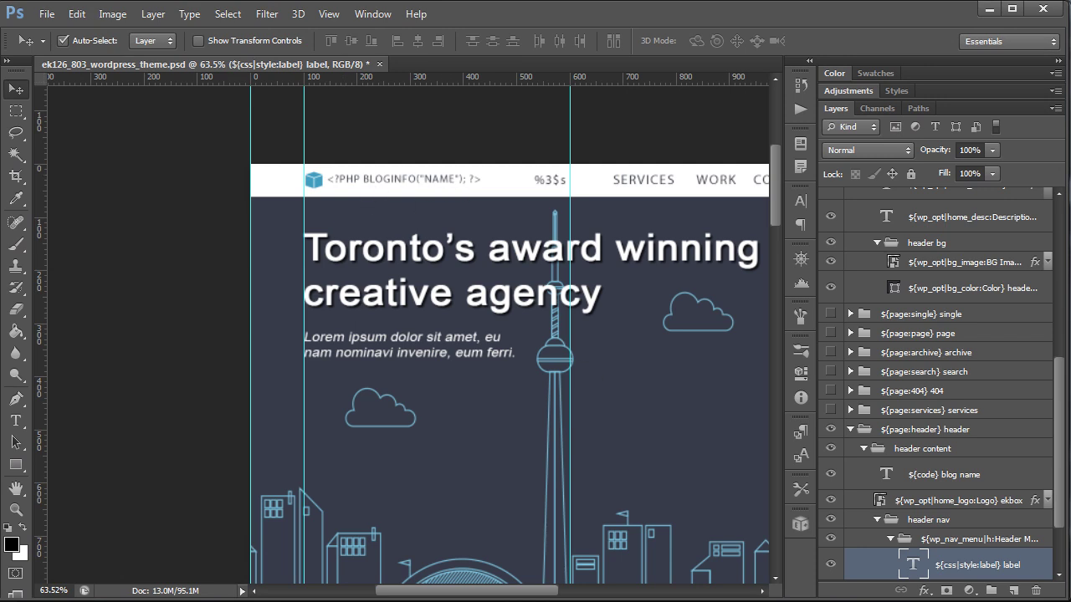
pyautogui.hotkey('alt', 'Tab')
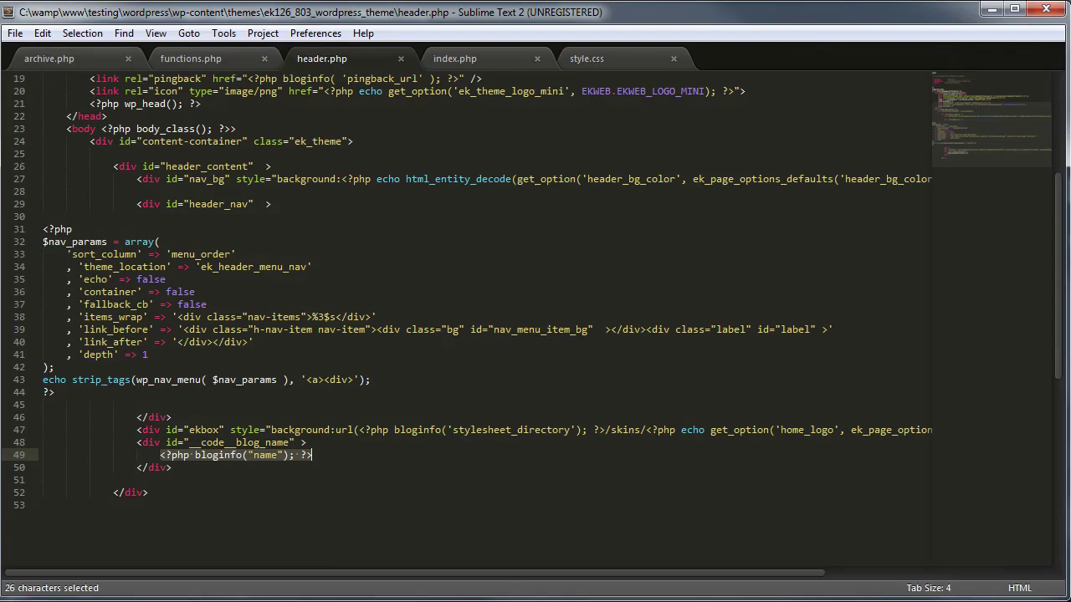
# Step: Open functions.php and examine its theme defines, scripts, admin menu pages, registered settings and settings page forms
pyautogui.click(213, 64)
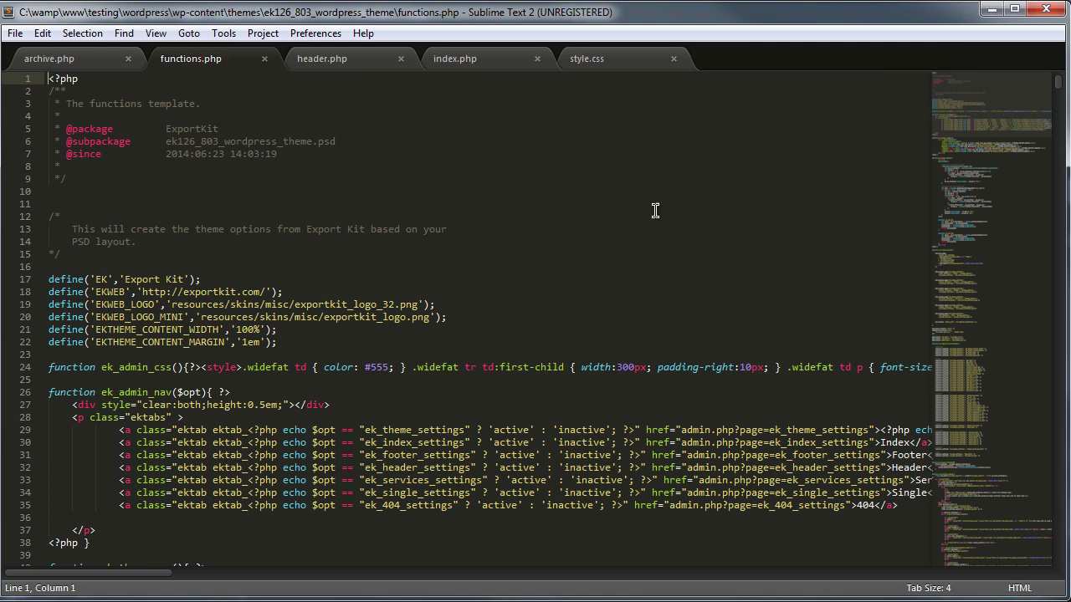
pyautogui.scroll(-6, 655, 194)
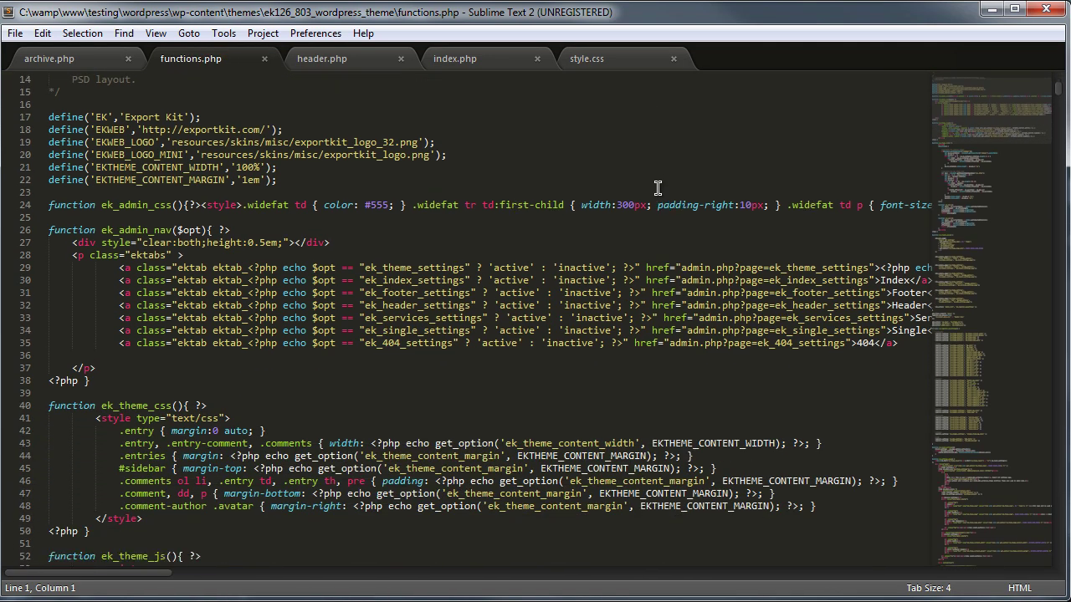
pyautogui.scroll(-10, 654, 194)
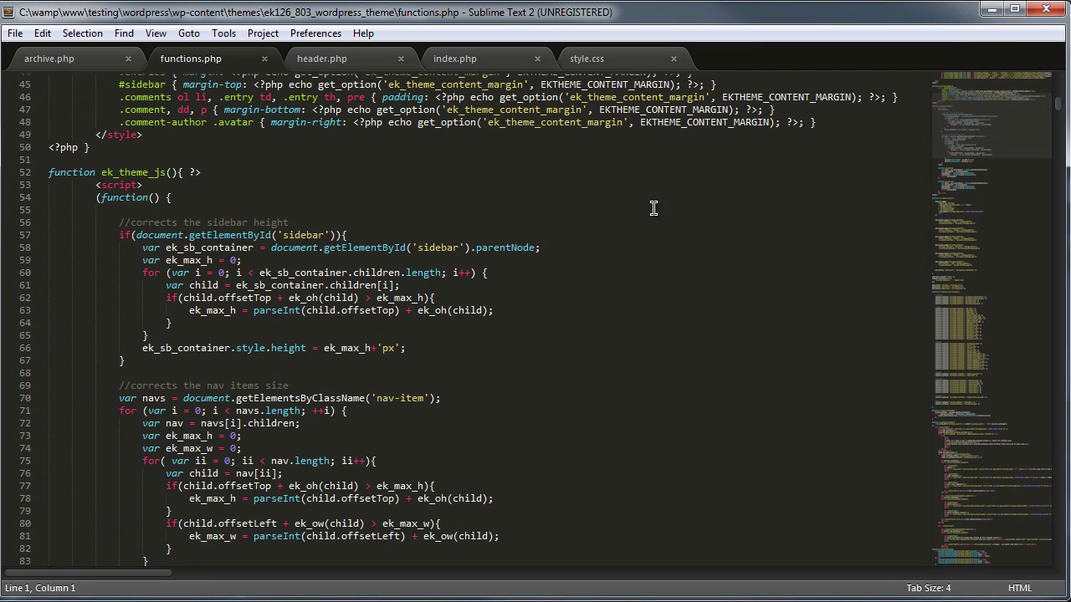
pyautogui.scroll(-12, 653, 208)
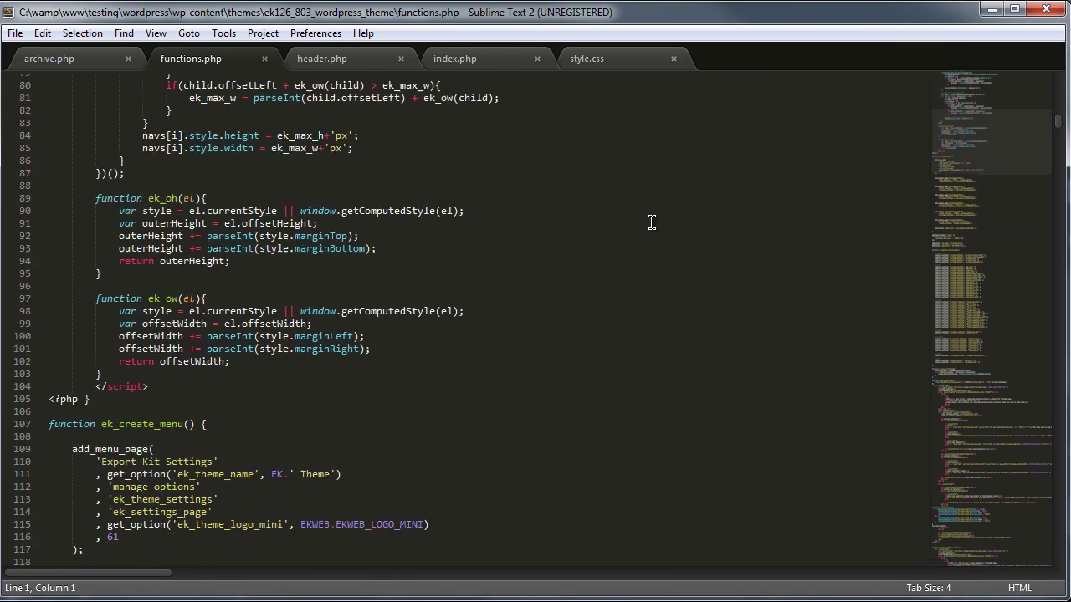
pyautogui.scroll(-16, 664, 235)
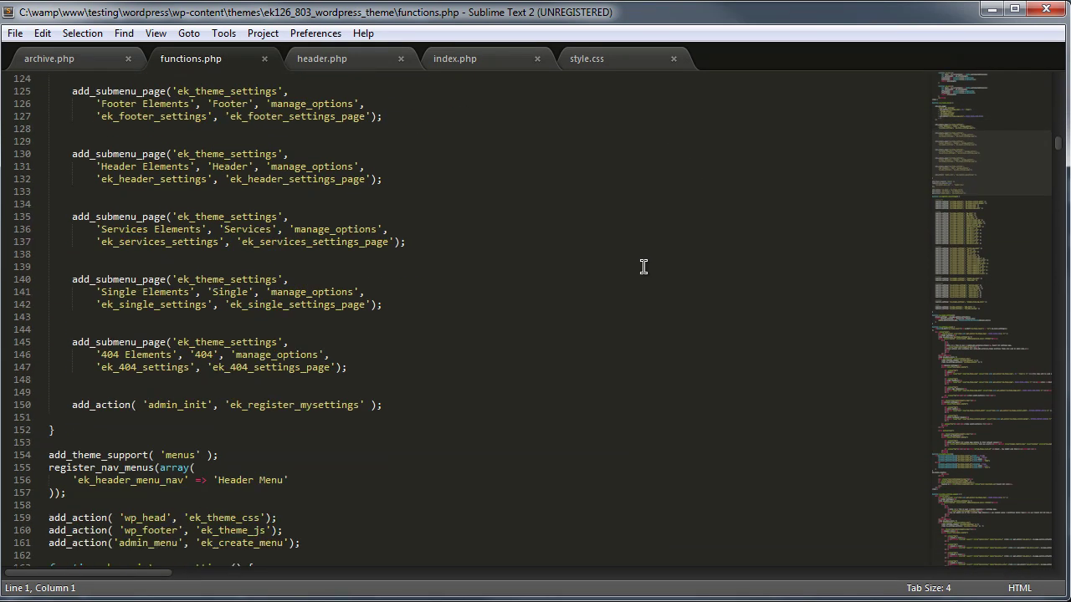
pyautogui.scroll(-15, 666, 269)
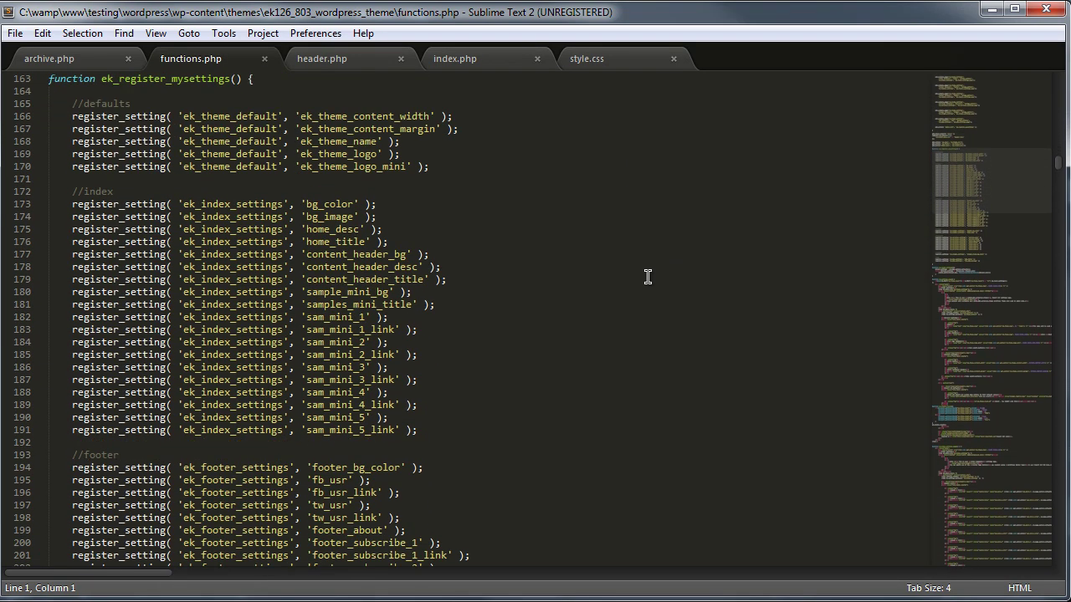
pyautogui.scroll(-20, 637, 281)
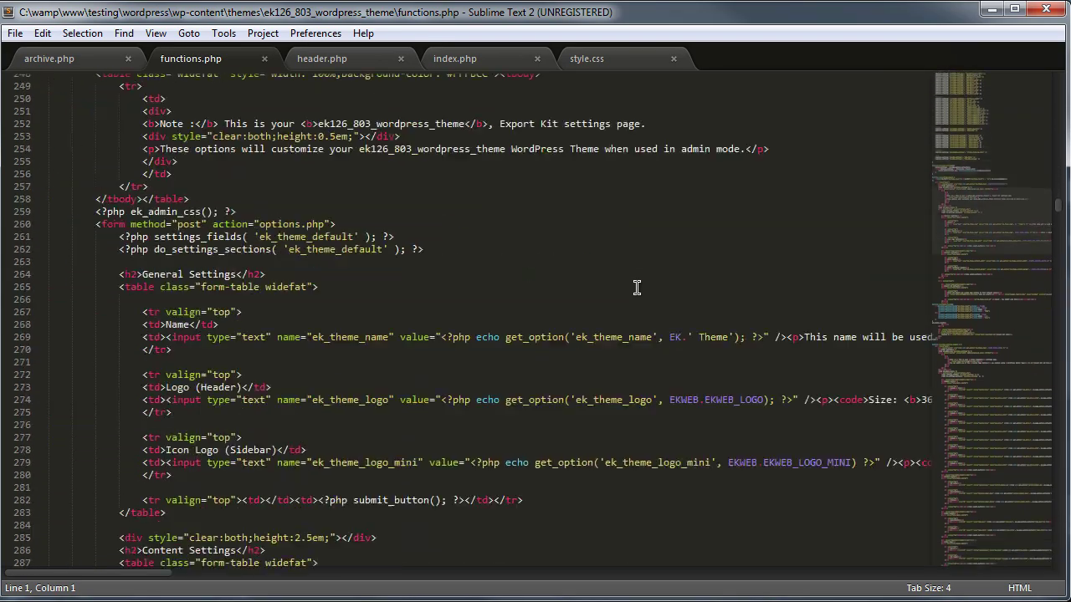
pyautogui.scroll(-20, 638, 300)
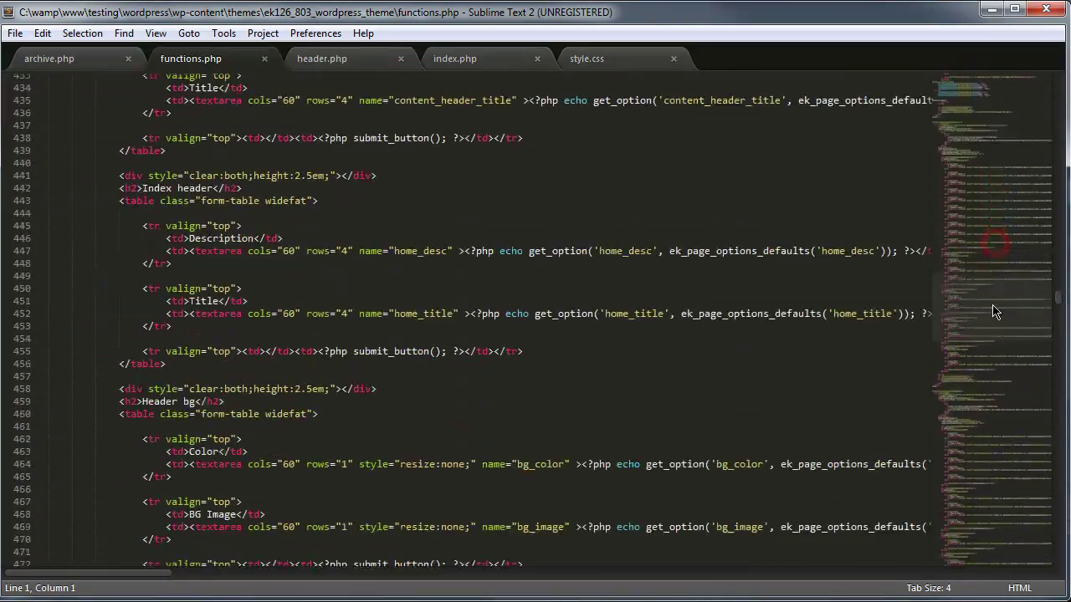
pyautogui.moveTo(994, 336); pyautogui.dragTo(994, 352)
pyautogui.moveTo(994, 384); pyautogui.dragTo(992, 543)
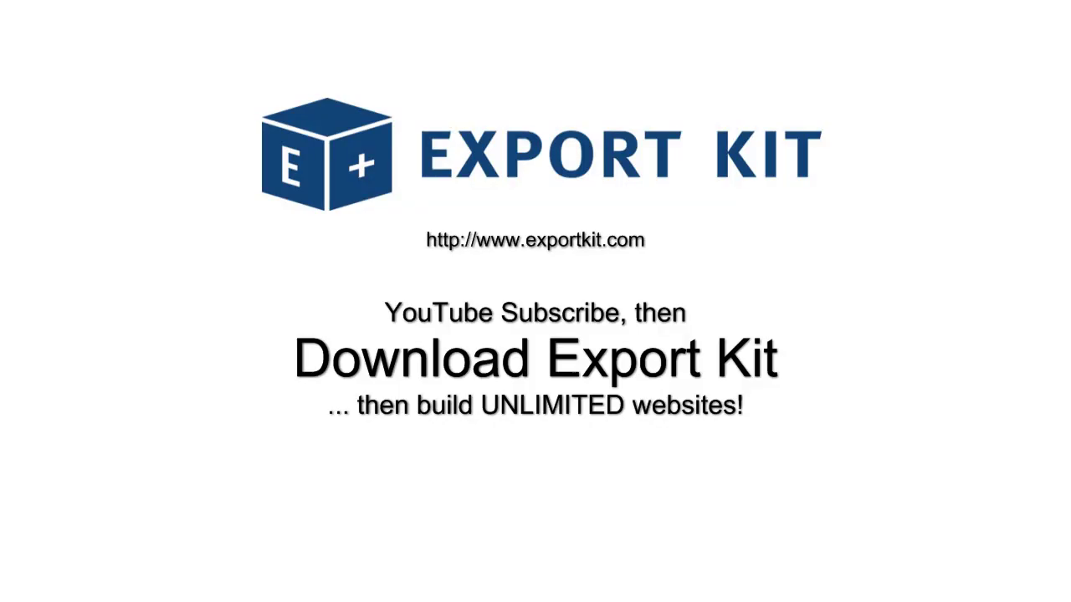